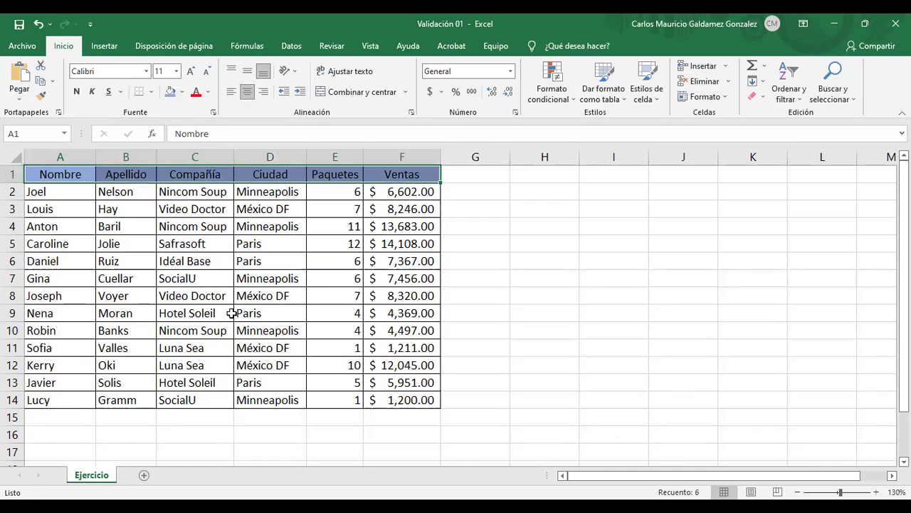
drag(401, 191, 410, 402)
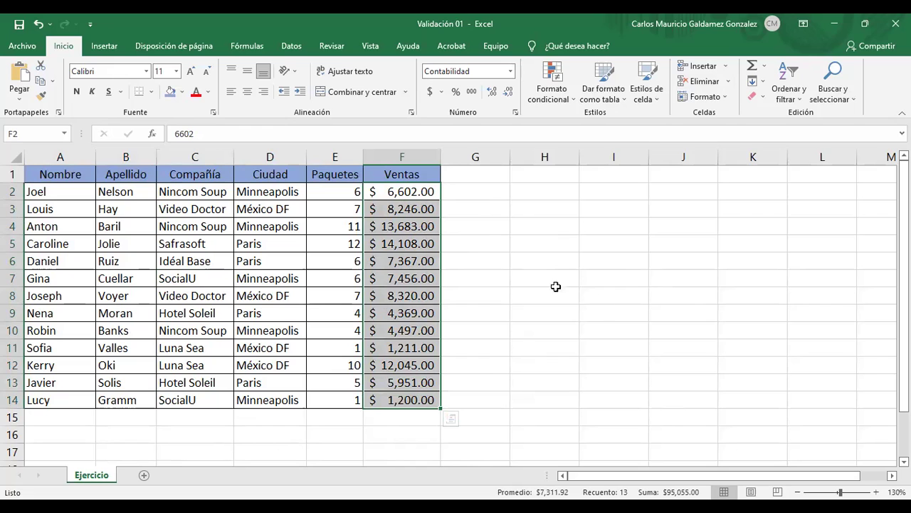
click(402, 276)
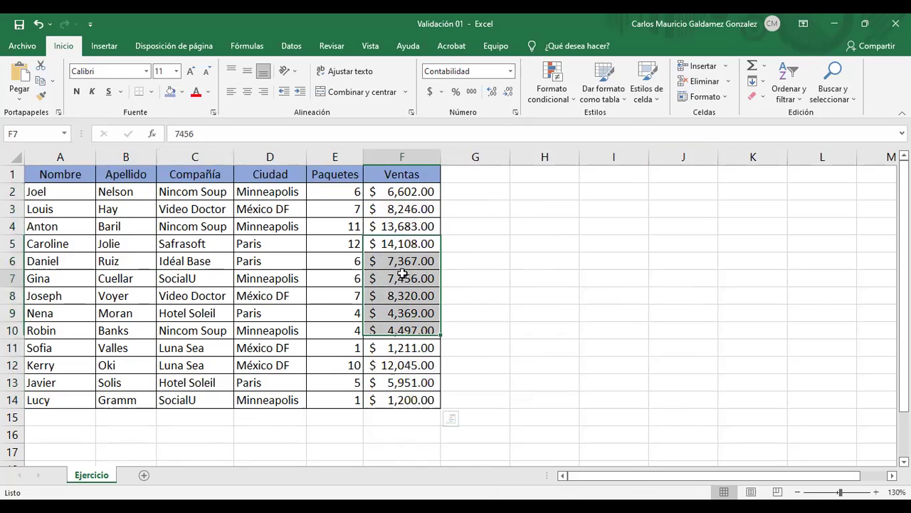
click(385, 192)
drag(384, 212, 402, 400)
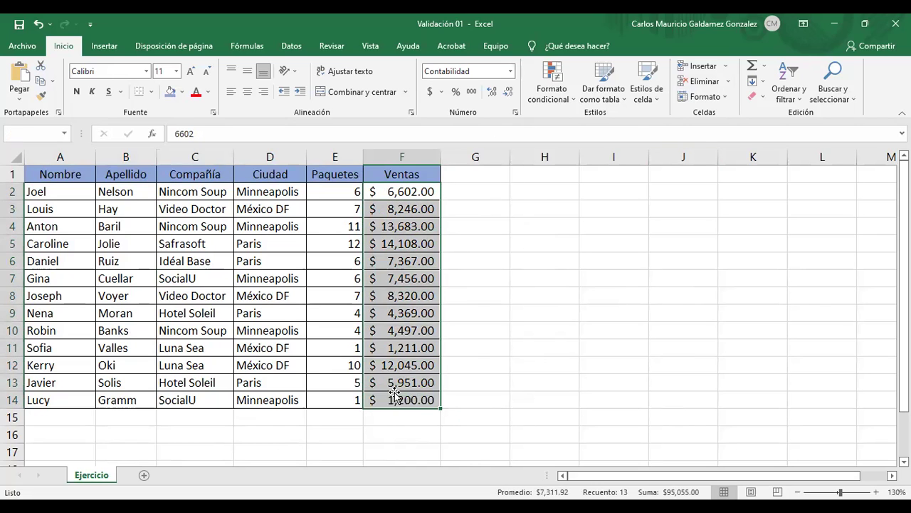
click(402, 400)
click(404, 171)
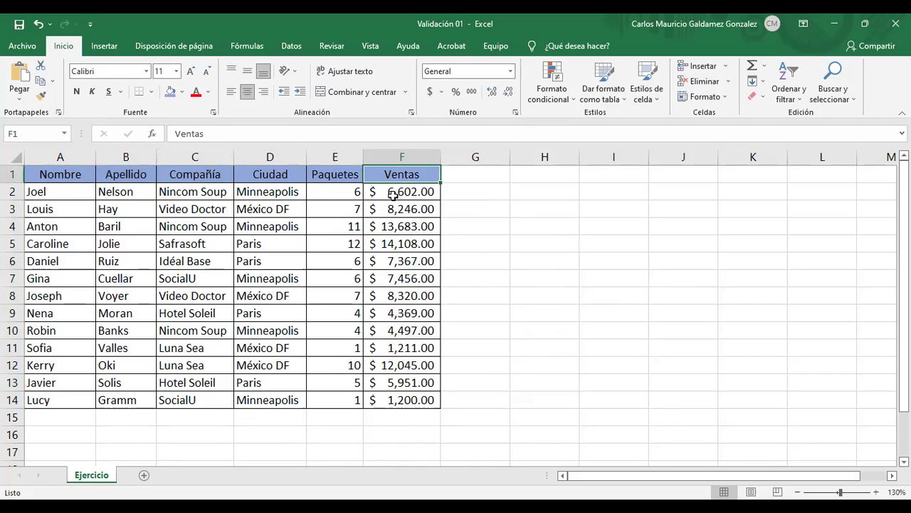
Step: Start a data validation rule on the Ventas values F2:F14 that allows only whole numbers (Número entero)
drag(391, 193, 397, 400)
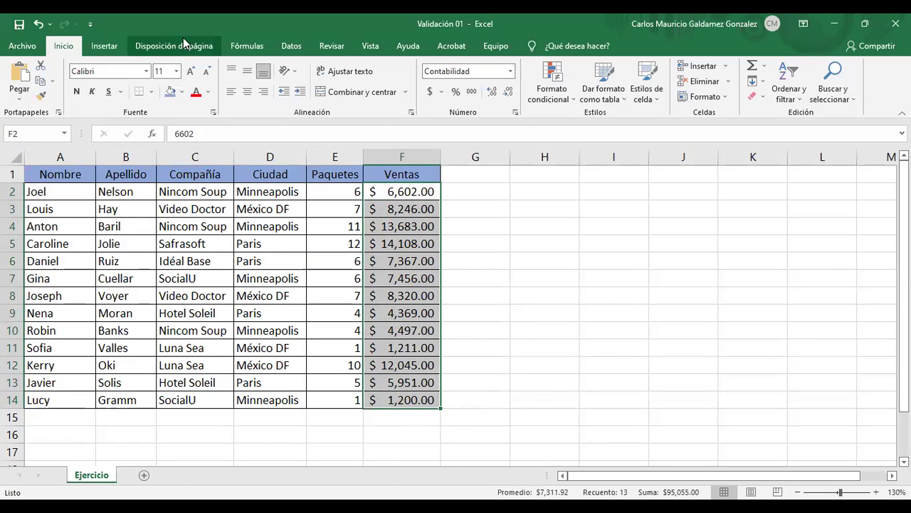
click(303, 49)
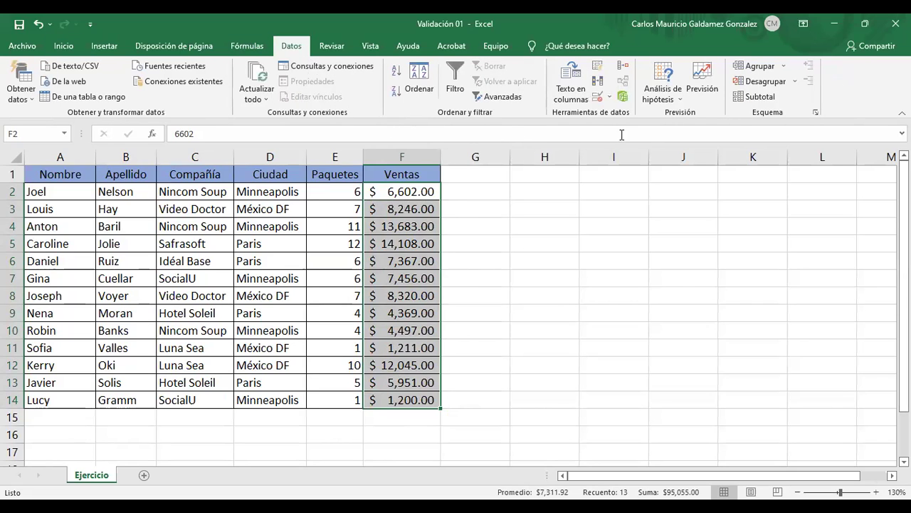
click(610, 100)
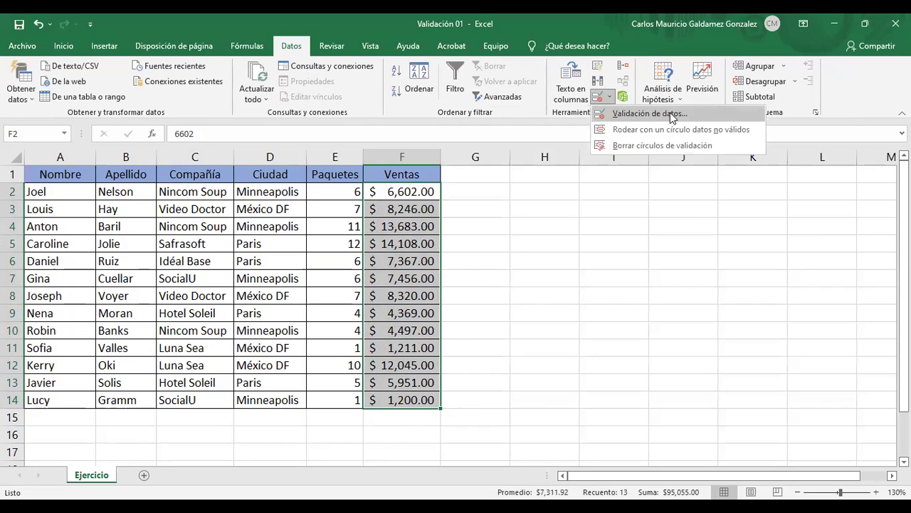
click(649, 114)
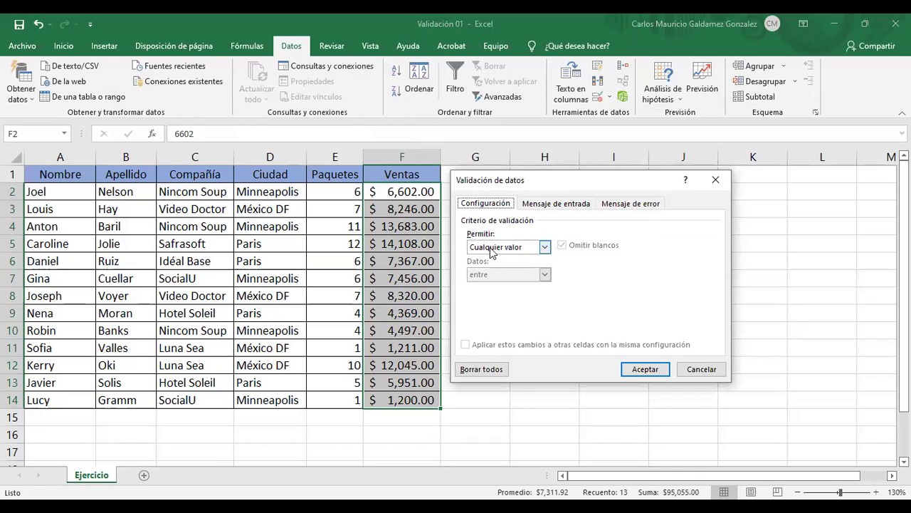
click(545, 248)
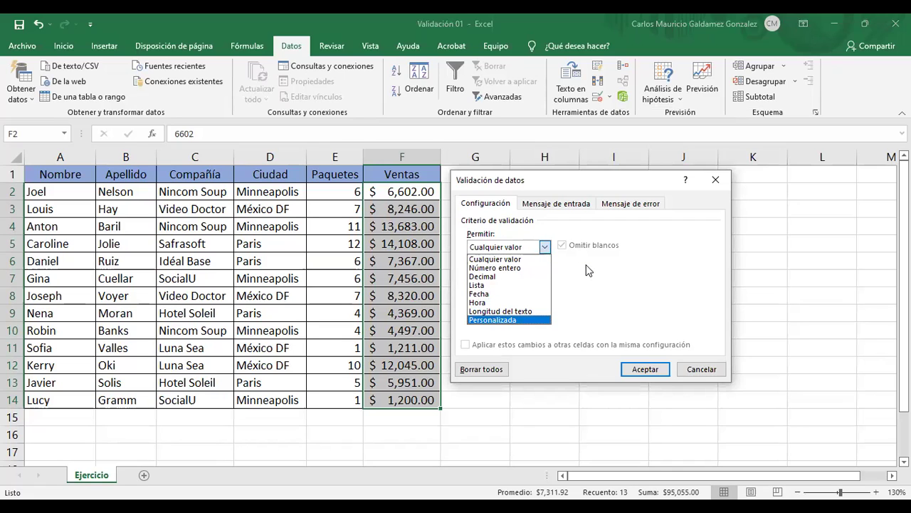
click(561, 256)
click(544, 248)
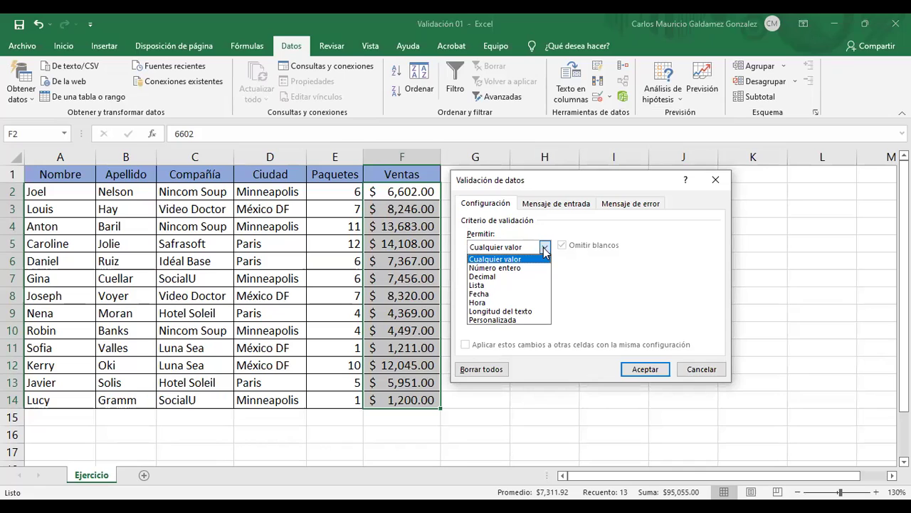
click(494, 268)
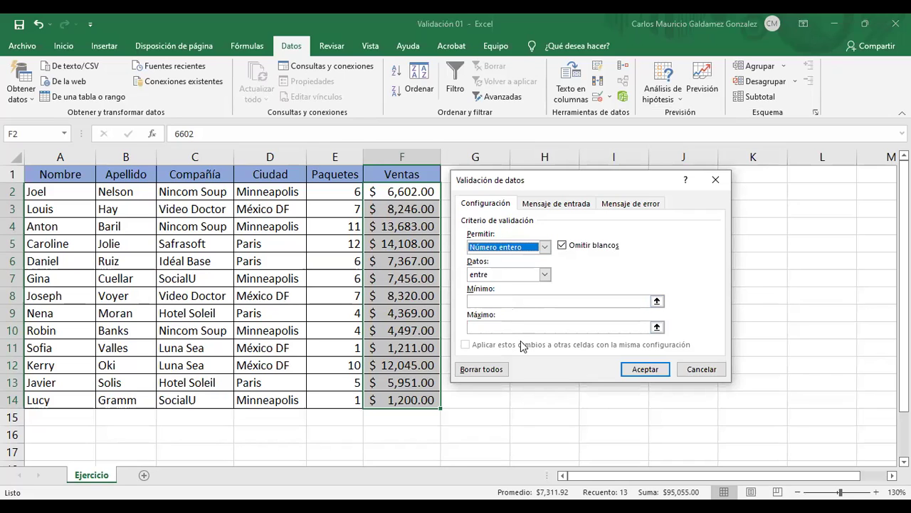
Step: Limit the whole-number rule to a minimum of 1 and a maximum of 10000 and apply it
click(498, 301)
text(1)
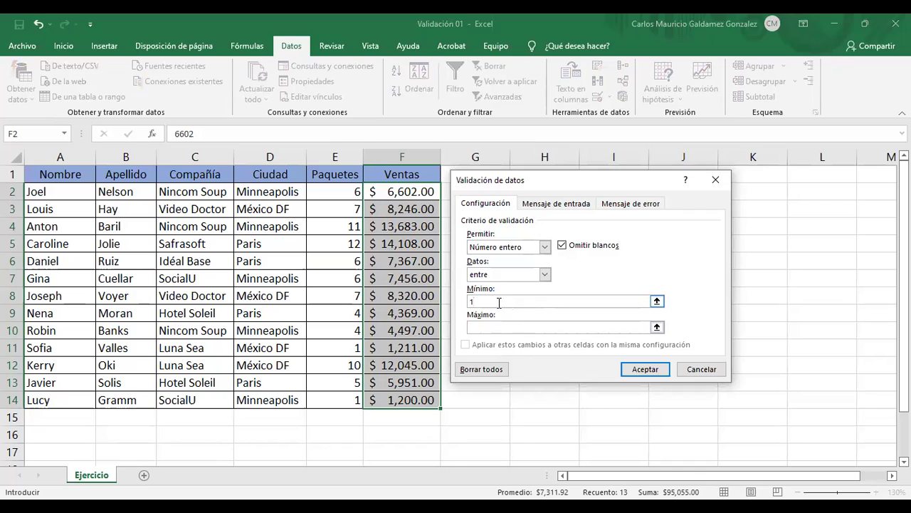
click(499, 328)
text(10000)
click(643, 370)
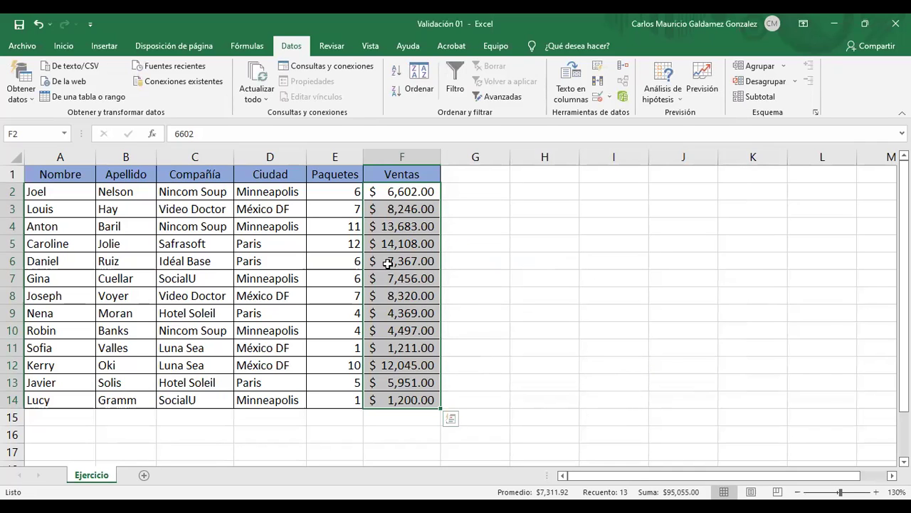
Step: Test the rule by re-entering the existing value in F4 twice, cancelling the entry each time
click(388, 225)
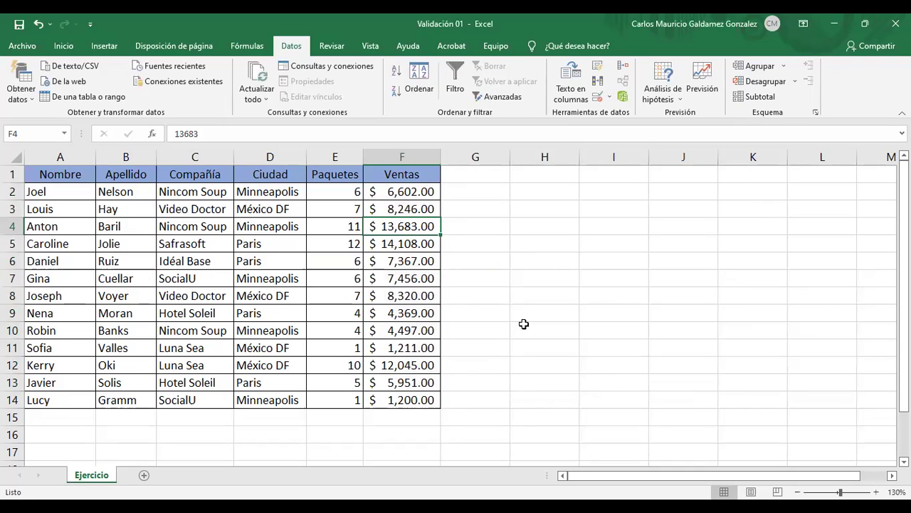
key(F2)
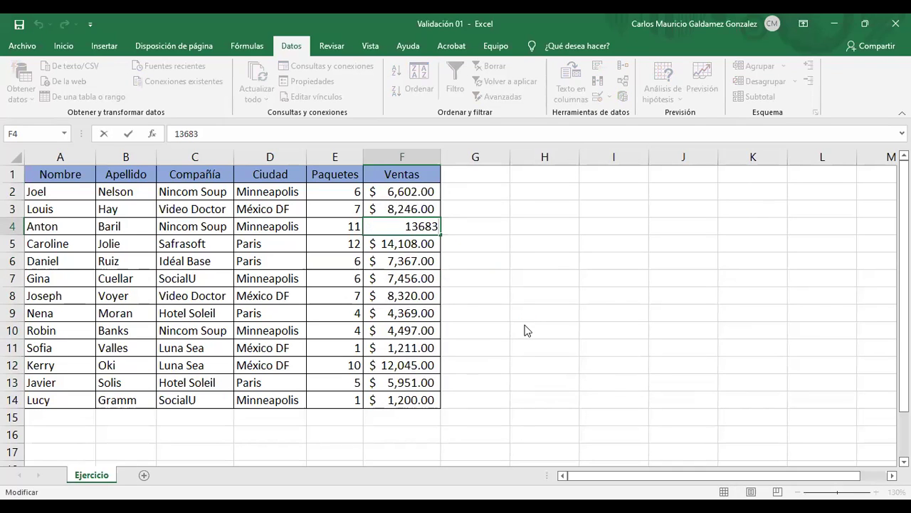
key(Return)
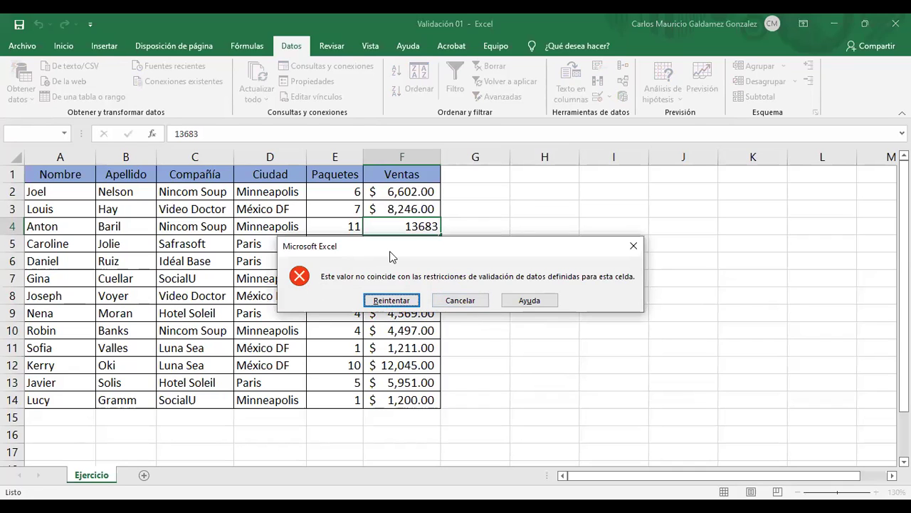
drag(390, 256, 444, 257)
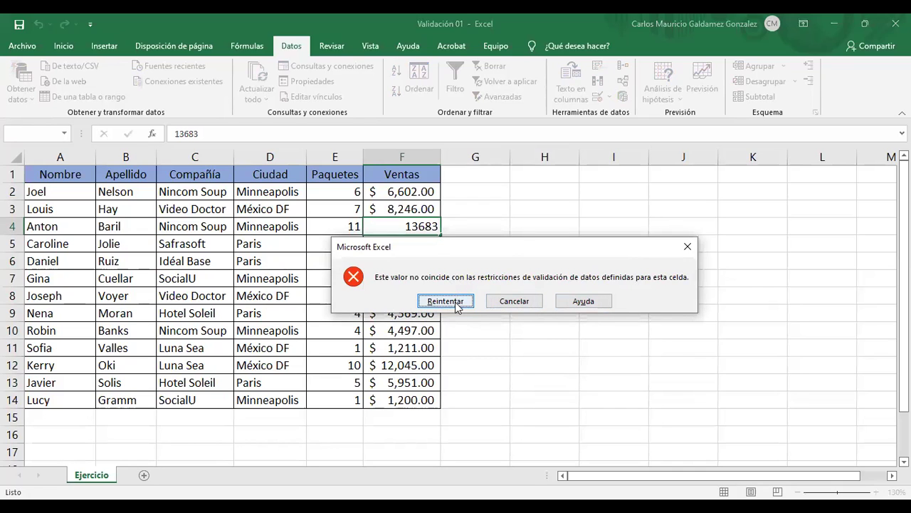
click(505, 304)
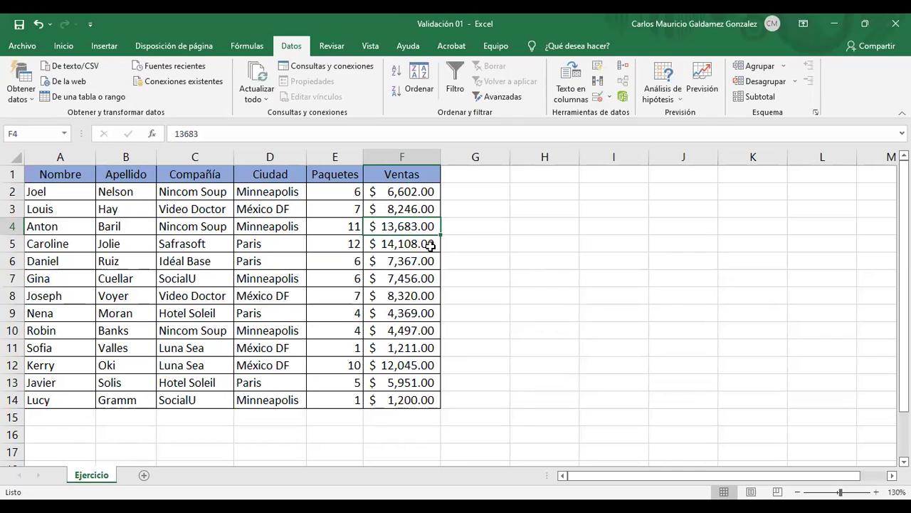
double_click(407, 228)
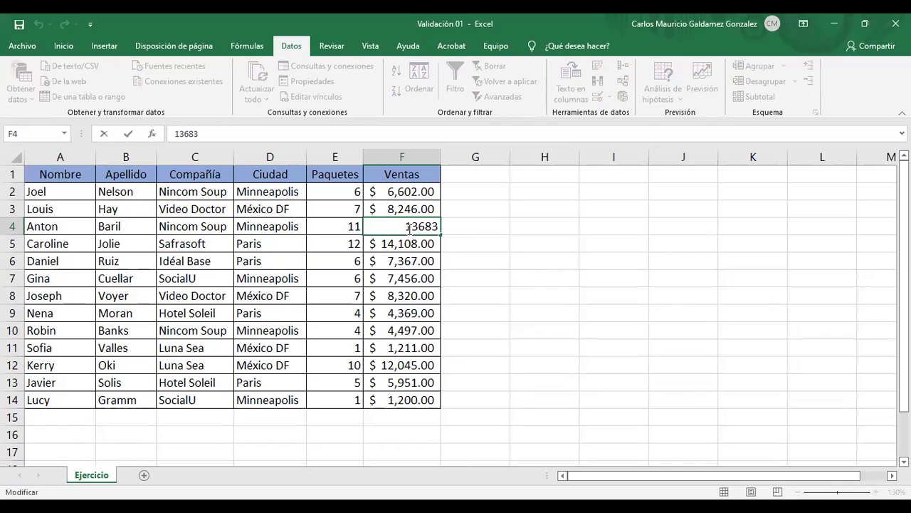
key(Return)
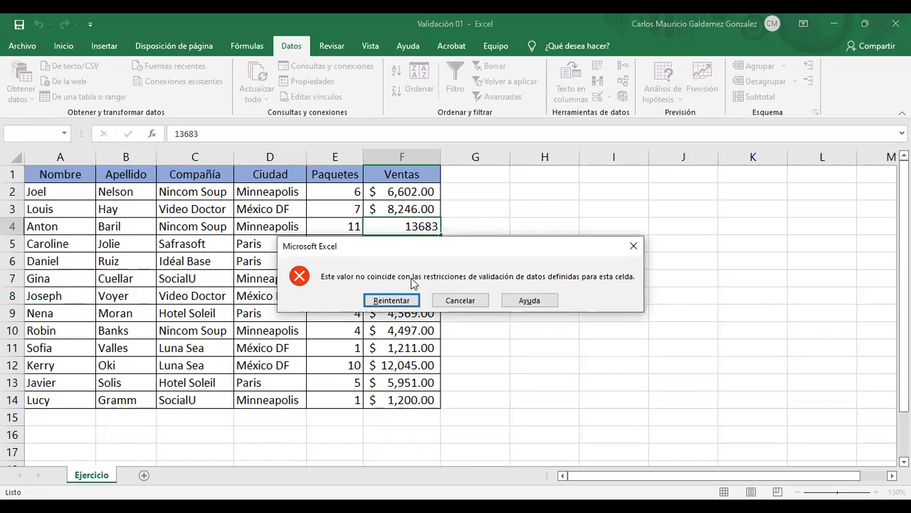
click(462, 302)
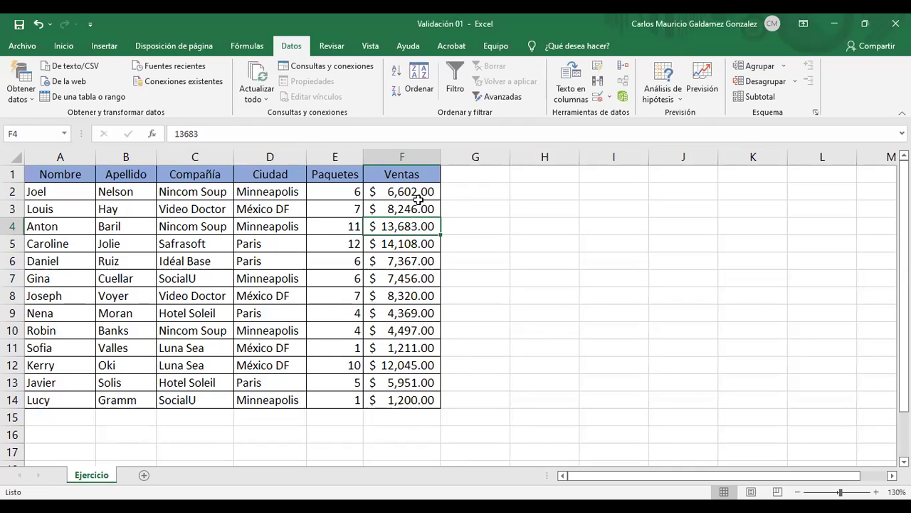
Step: Undo the whole-number validation on the Ventas values and check the data validation settings without changing them
drag(396, 192, 403, 402)
click(403, 402)
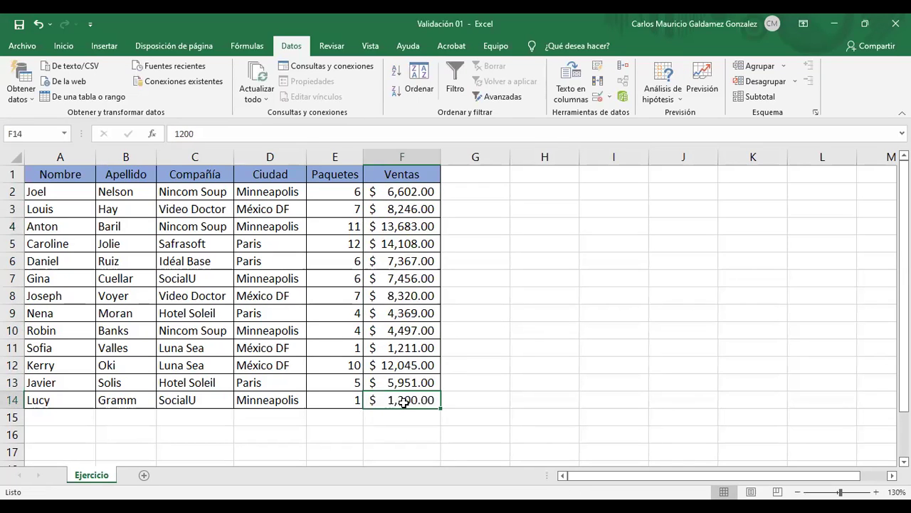
key(ctrl+z)
click(487, 256)
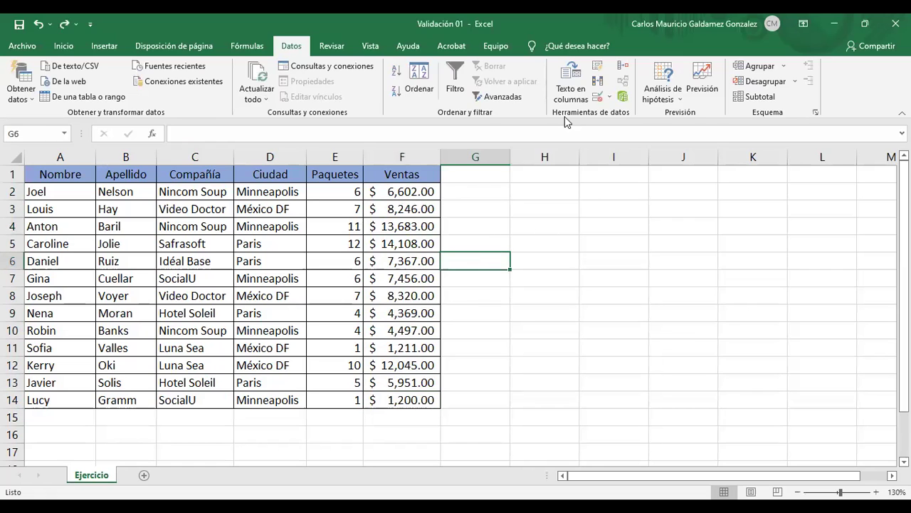
drag(410, 188, 403, 399)
click(403, 399)
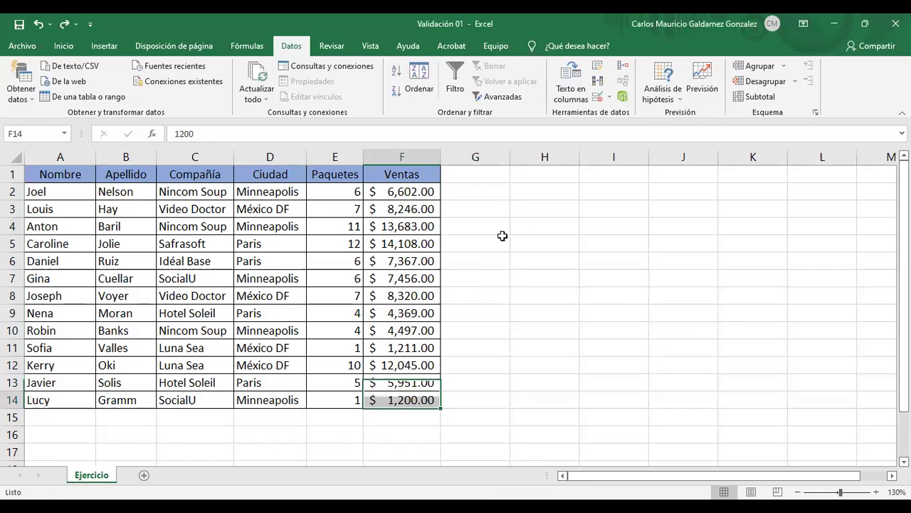
click(609, 101)
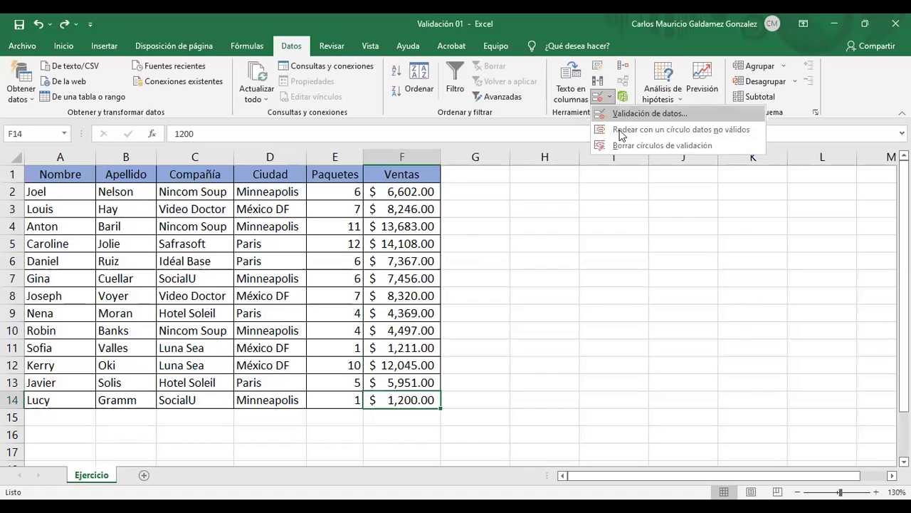
click(618, 115)
click(702, 368)
Step: Copy the Ventas values F2:F14 to the range starting at K2 and autofit column K
drag(409, 191, 413, 403)
key(ctrl+c)
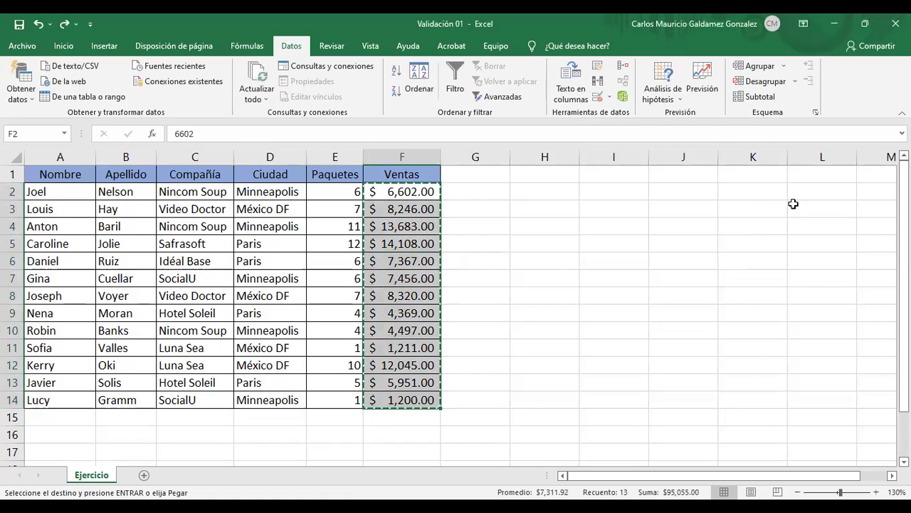
click(744, 194)
key(ctrl+v)
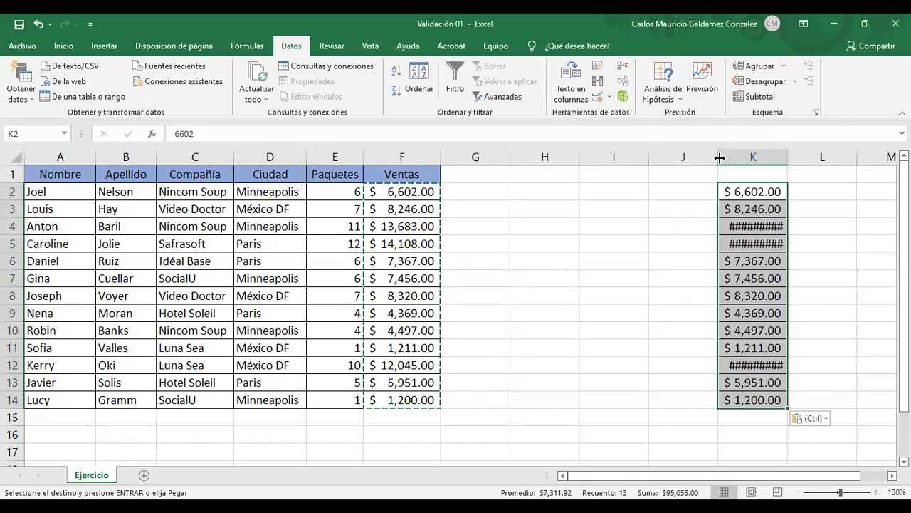
double_click(786, 150)
Step: Clear the contents of the Ventas cells F2:F14
drag(393, 191, 396, 399)
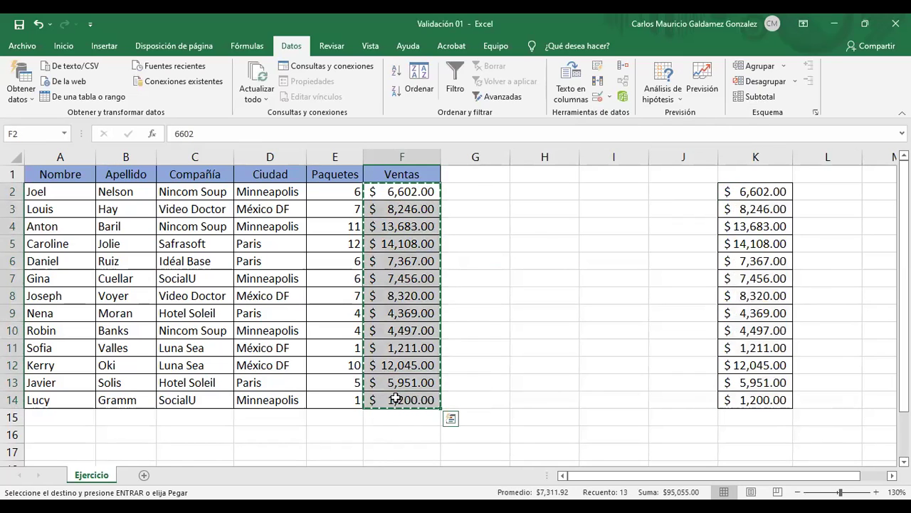
key(Delete)
click(397, 393)
Step: Start a data validation rule on the empty Ventas cells F2:F14 that allows decimals (Decimal) between two values (entre)
drag(388, 198, 403, 399)
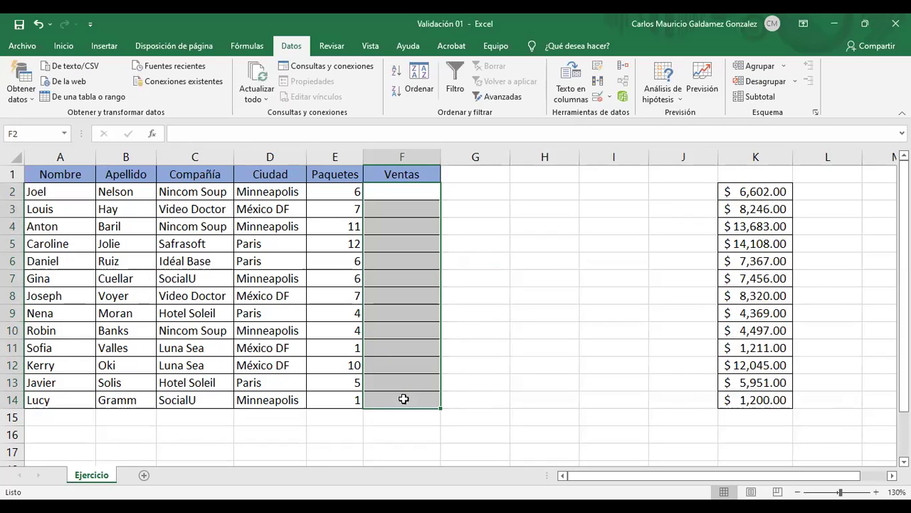
click(598, 103)
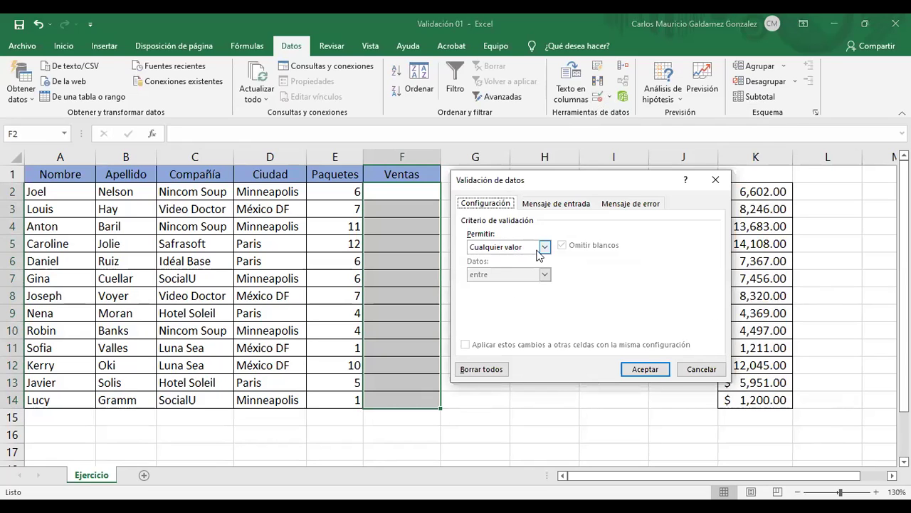
click(544, 247)
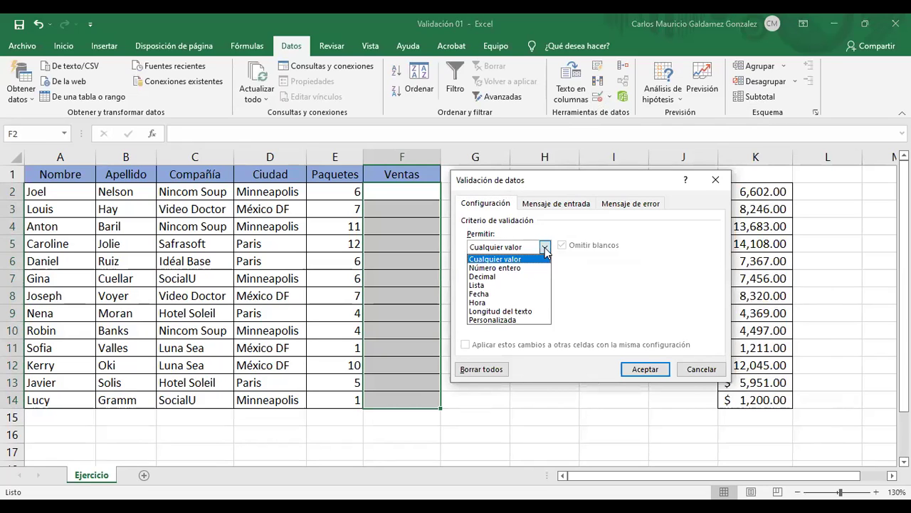
click(497, 277)
click(545, 275)
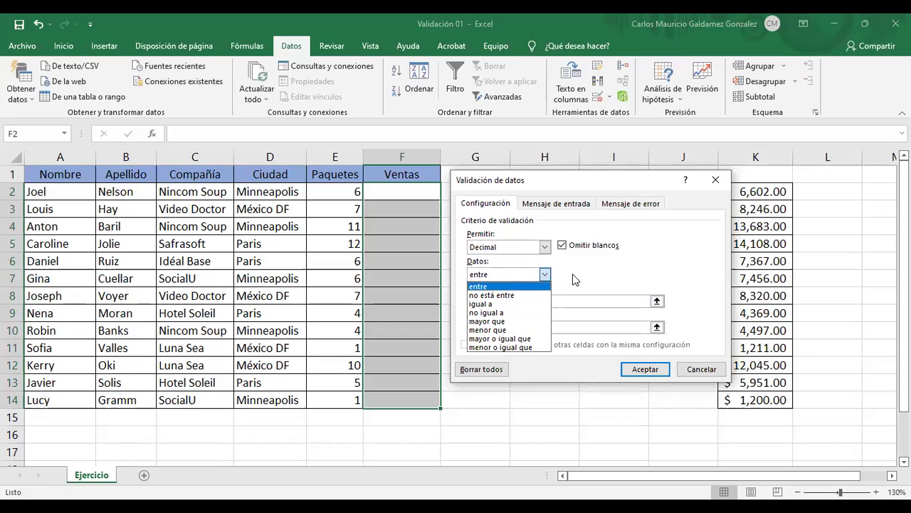
click(512, 287)
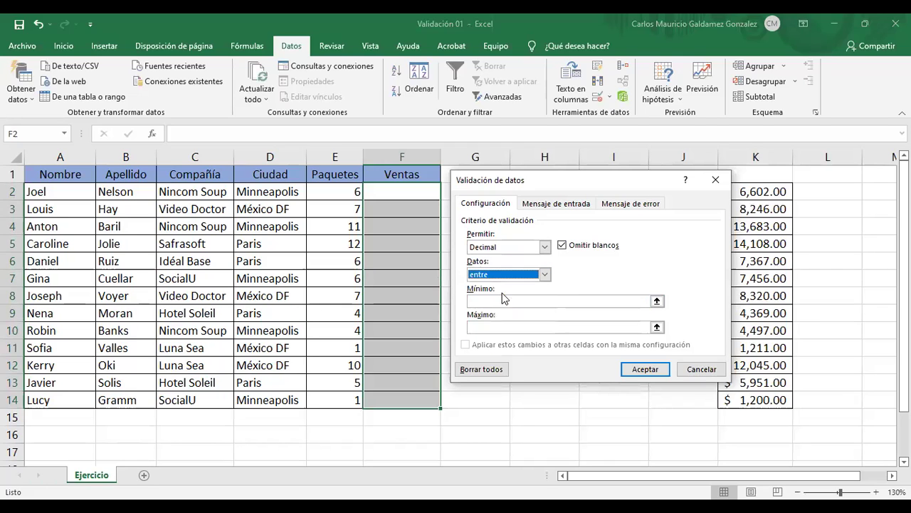
click(504, 299)
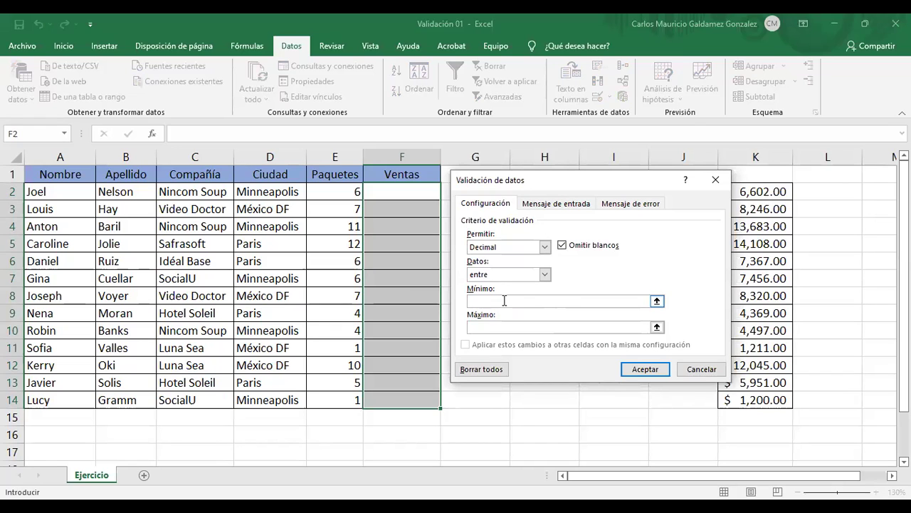
text(1000)
key(BackSpace)
key(BackSpace)
key(BackSpace)
key(BackSpace)
Step: Set the decimal rule's minimum to 999.99 and its maximum to 5000000
text(99)
text(9.99)
text(500000)
text(0)
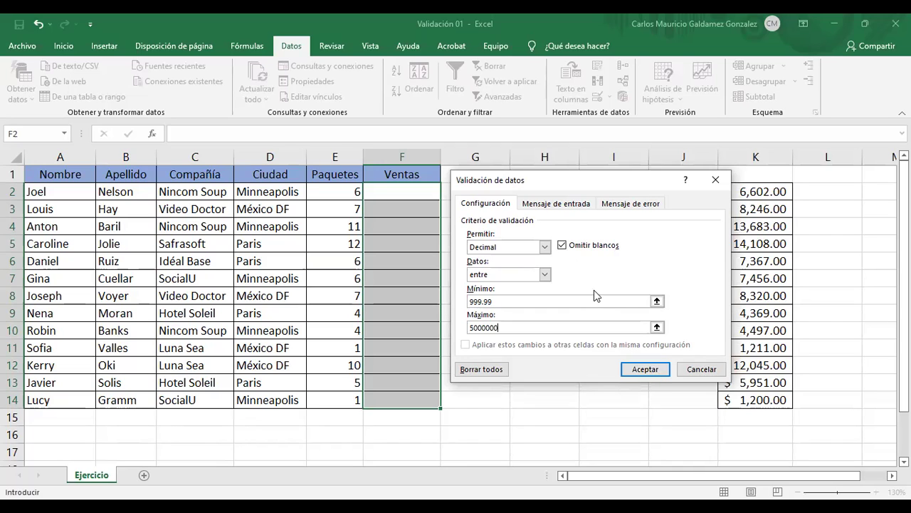
Step: Keep the rule's input message enabled on cell selection and set its title to "Alcance de venta"
click(562, 205)
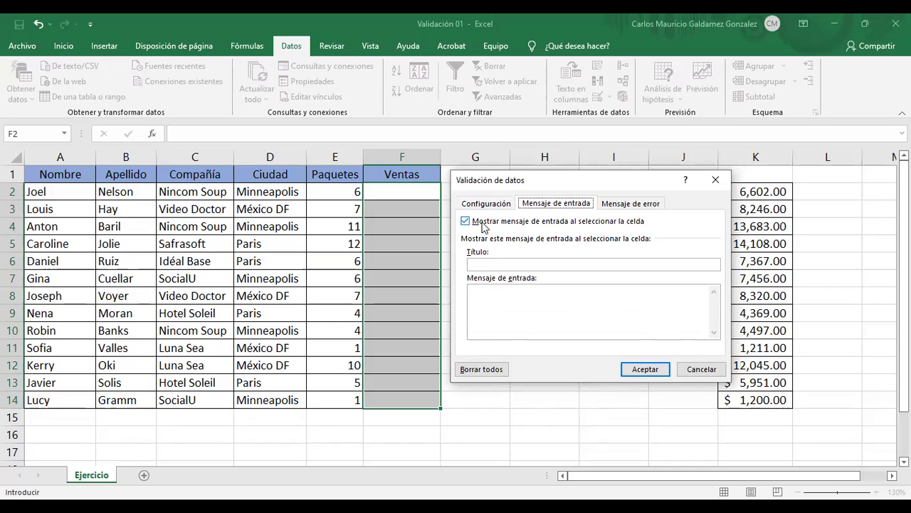
click(608, 224)
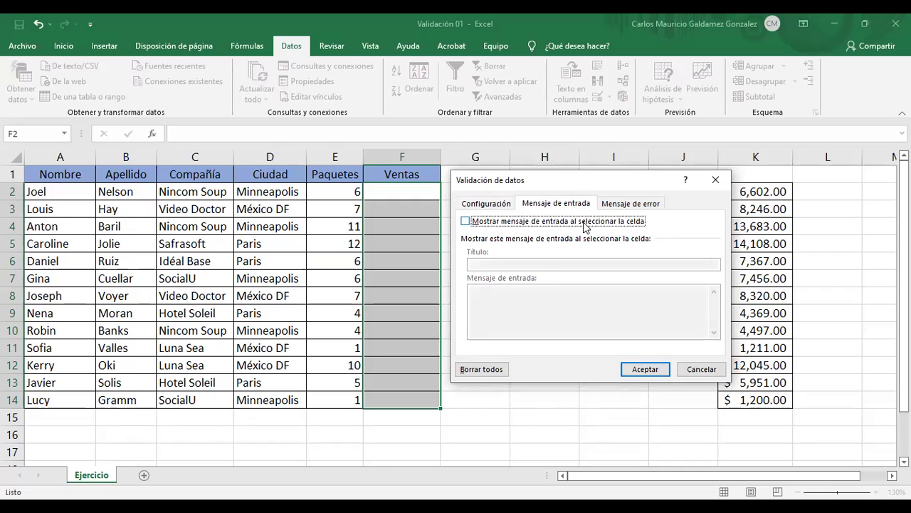
click(583, 225)
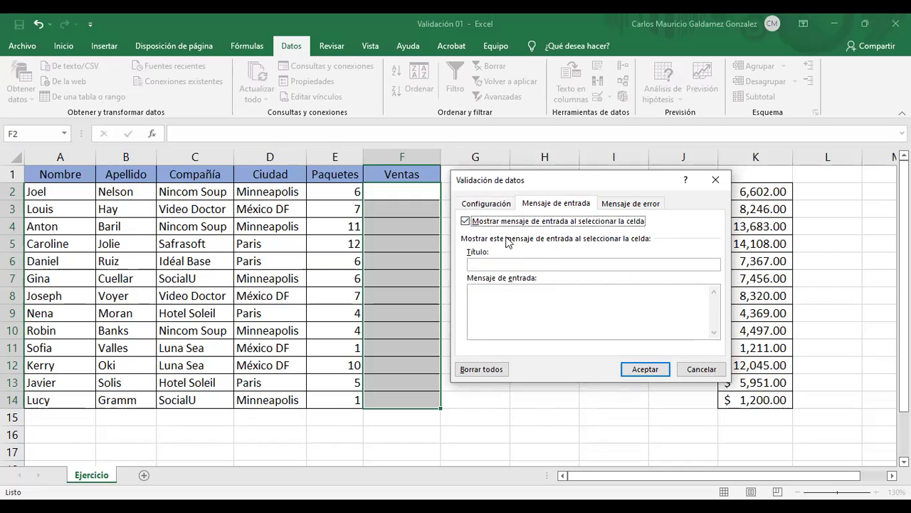
click(515, 260)
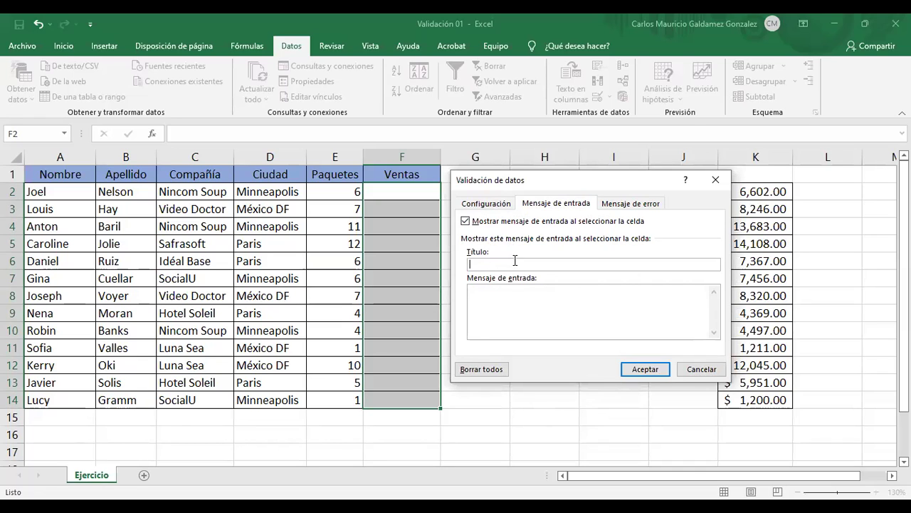
text(Alcance de venta)
Step: Enter the input message text "Ingrese su monto de venta entre $999.99 hasta $5 millones."
click(498, 306)
text(Ingrese su mon)
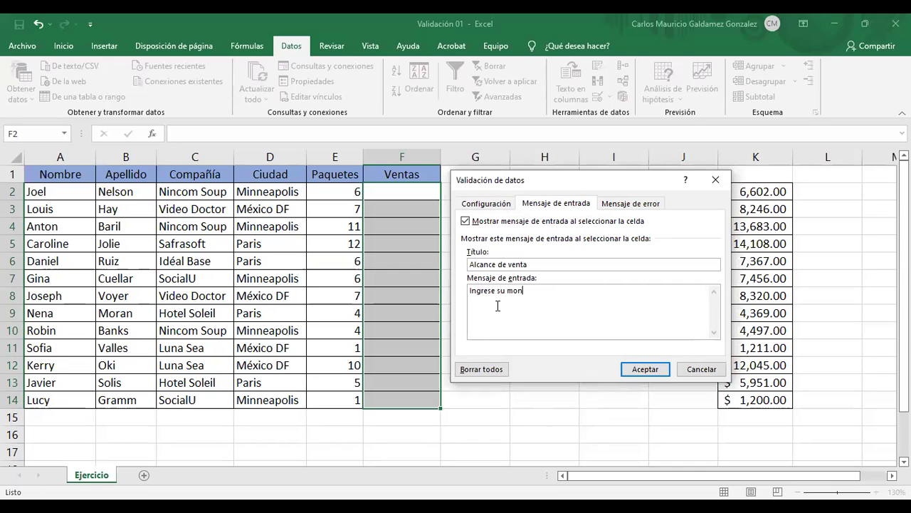
text(to de venta entre 9)
key(BackSpace)
text($999.99)
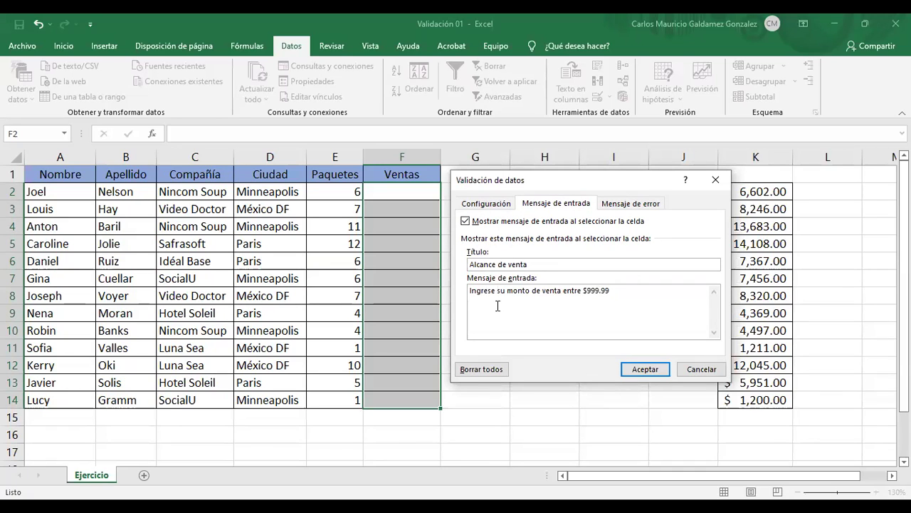
text( hasta $5 millones .)
Step: Preview the Advertencia and Información alert styles in the validation rule's error message settings
click(630, 207)
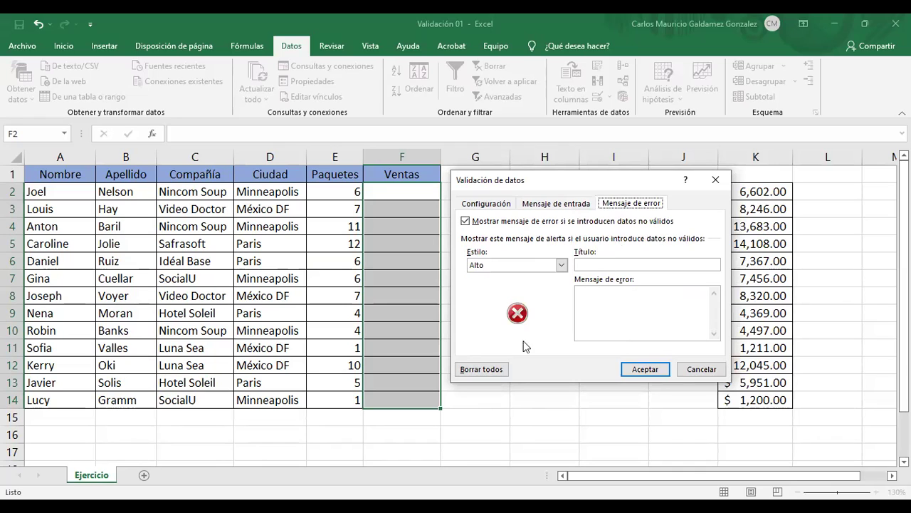
click(562, 266)
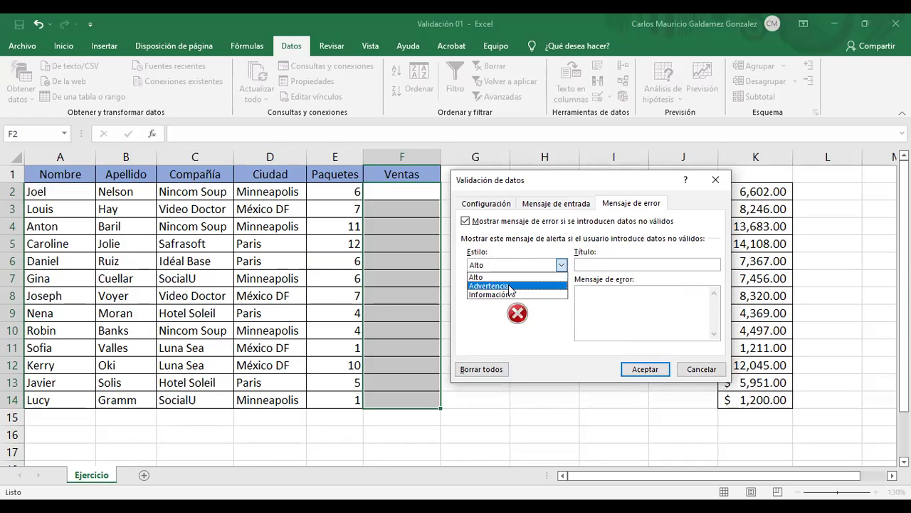
click(509, 286)
click(561, 265)
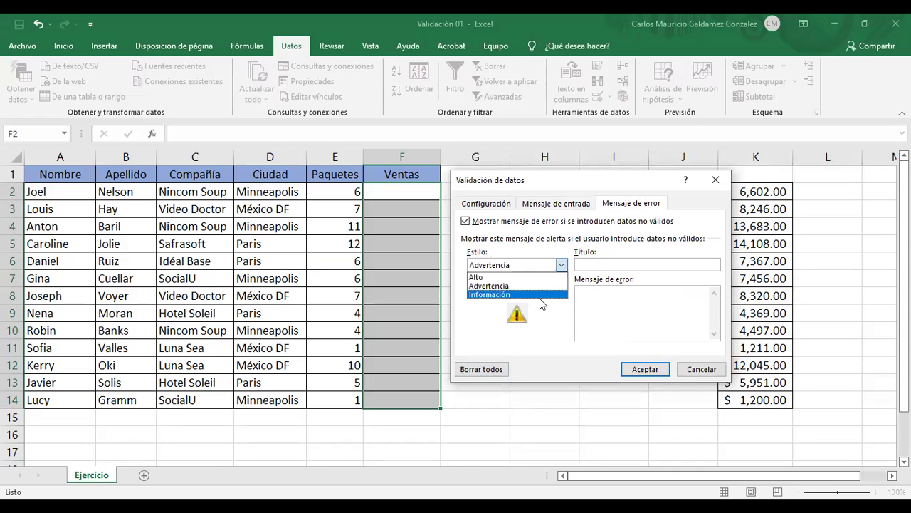
click(498, 295)
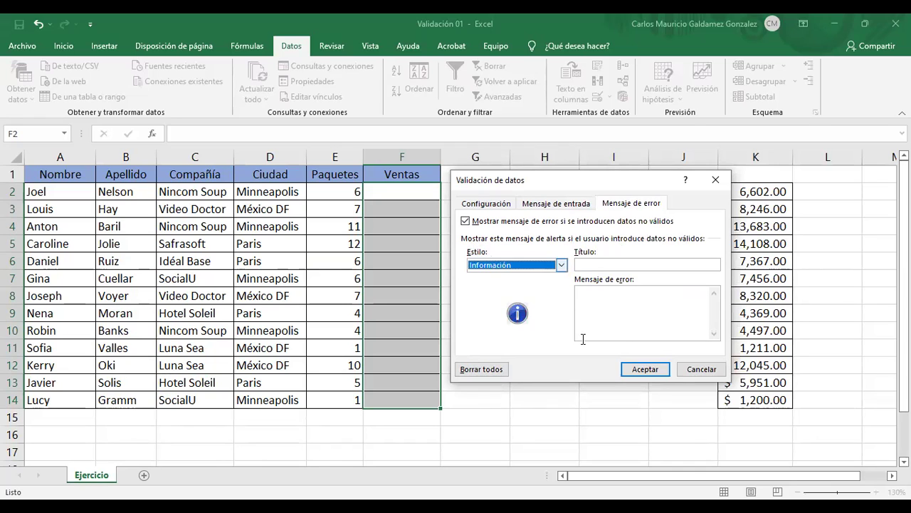
key(alt+Down)
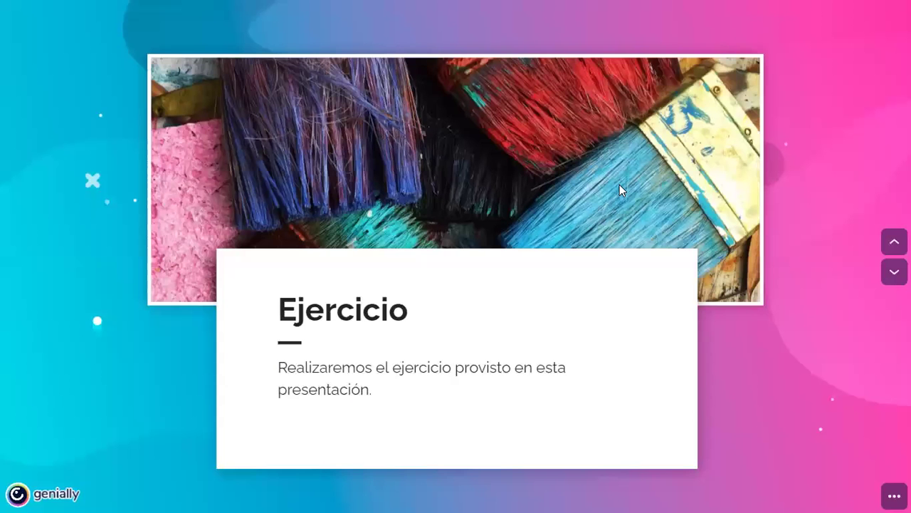
scroll(619, 183, down, 1)
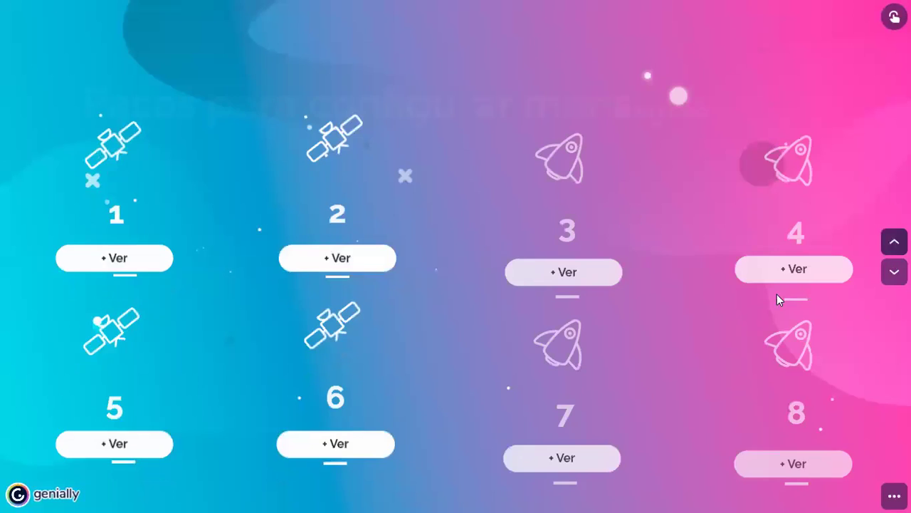
click(567, 445)
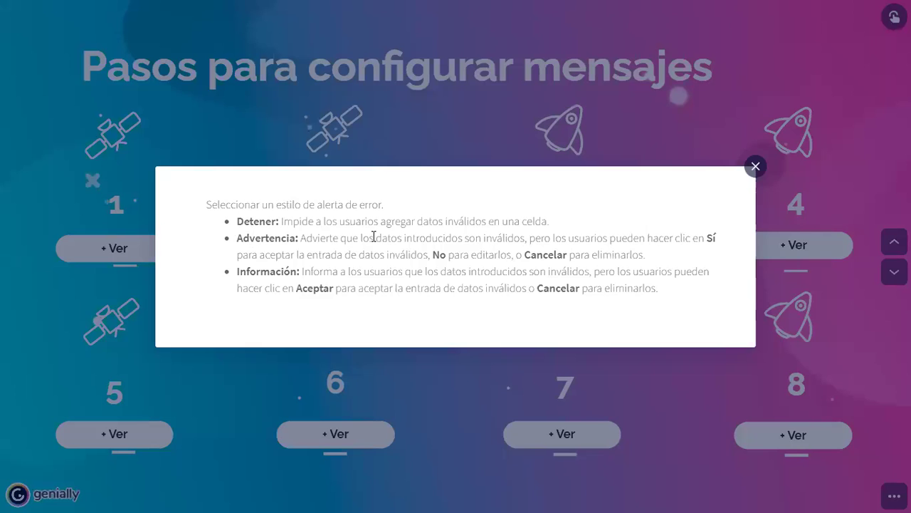
click(757, 167)
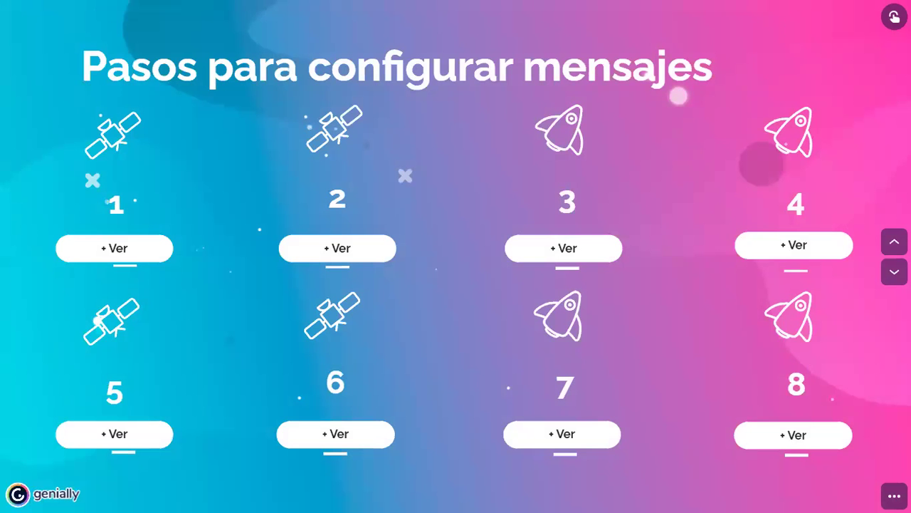
click(893, 272)
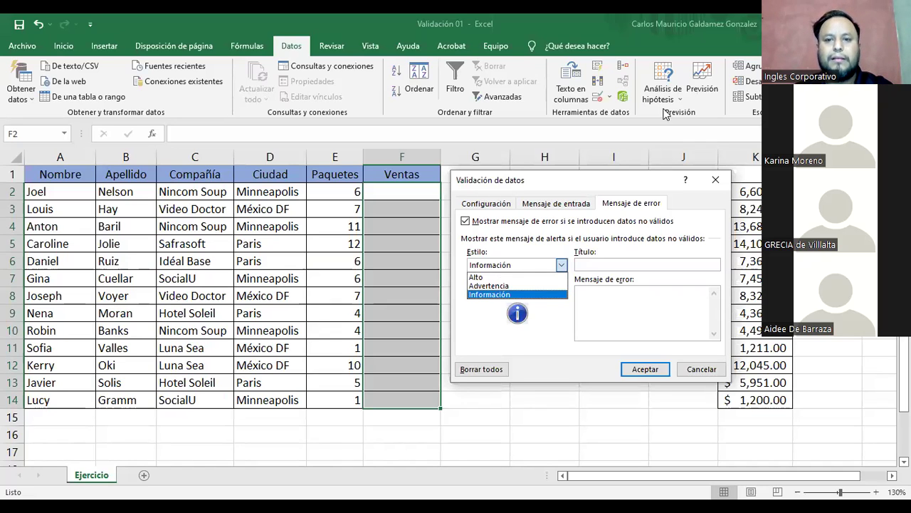
Step: Switch the error alert style to Advertencia and back to Información
click(638, 183)
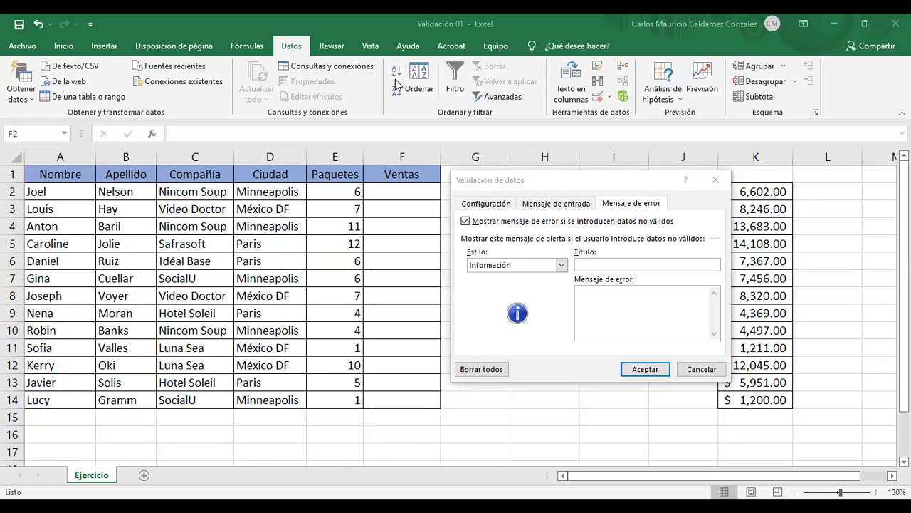
click(560, 265)
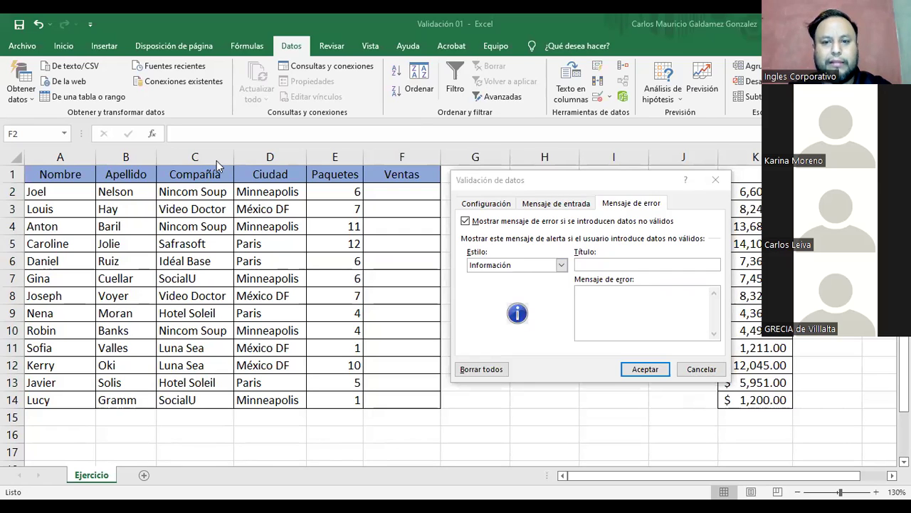
click(545, 267)
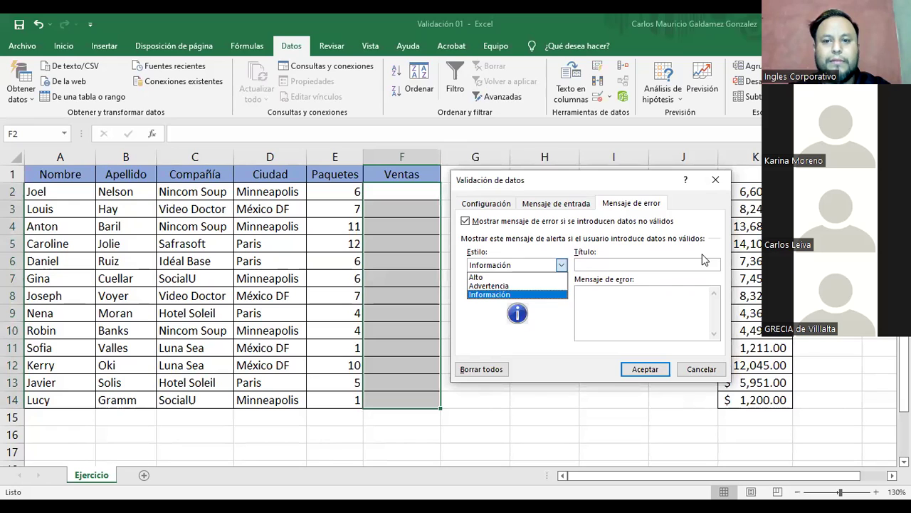
click(572, 183)
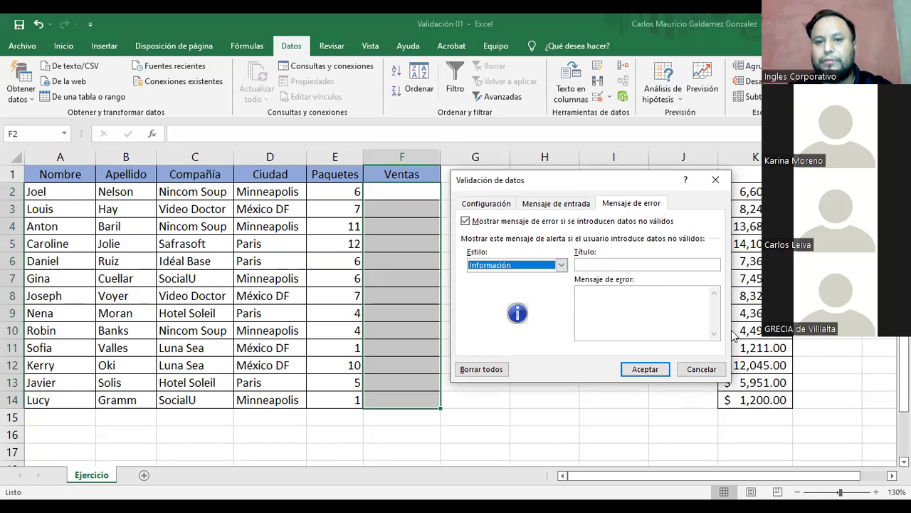
click(561, 265)
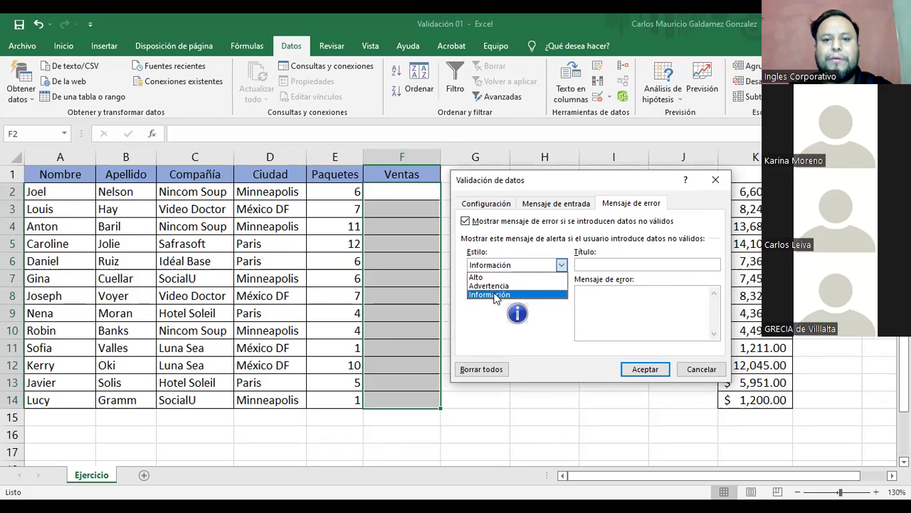
click(487, 286)
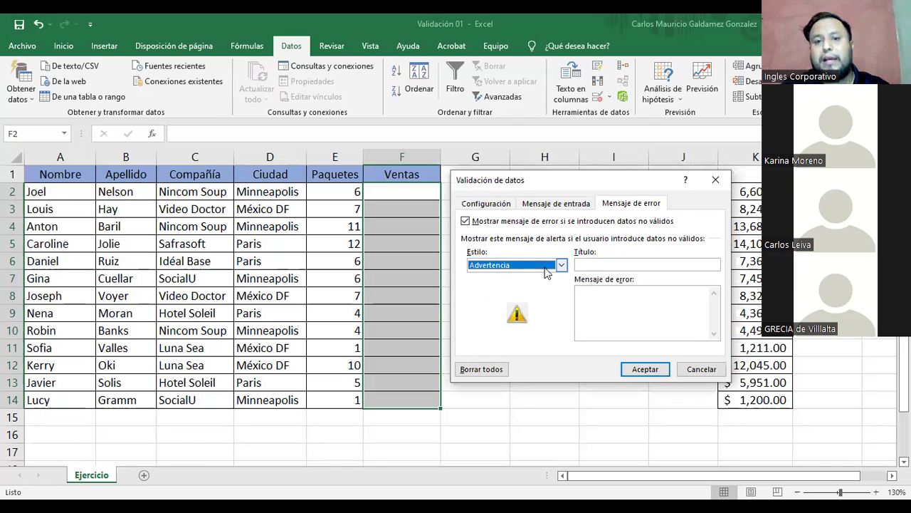
click(542, 290)
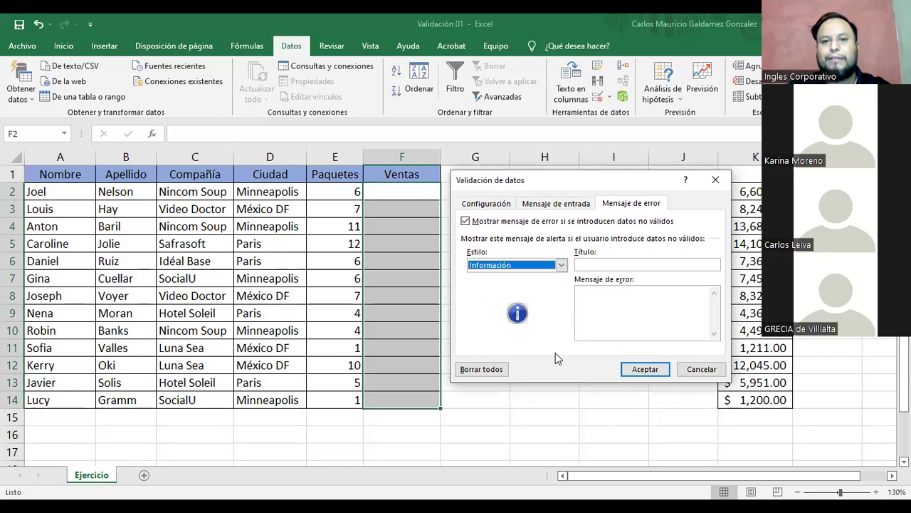
Step: Set the error alert to style Alto, title "Error" and message "El valor ingresado esta fuera de los parametros. Por favor reescribirla."
click(525, 264)
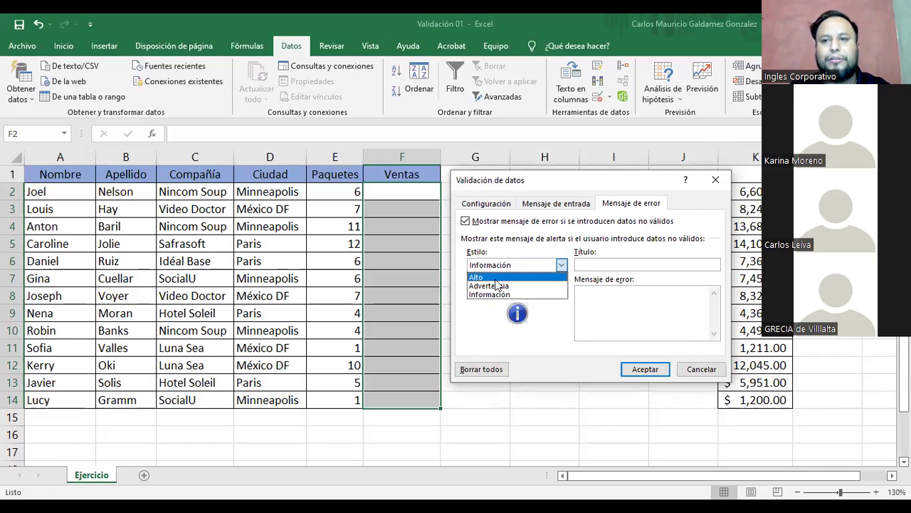
click(497, 279)
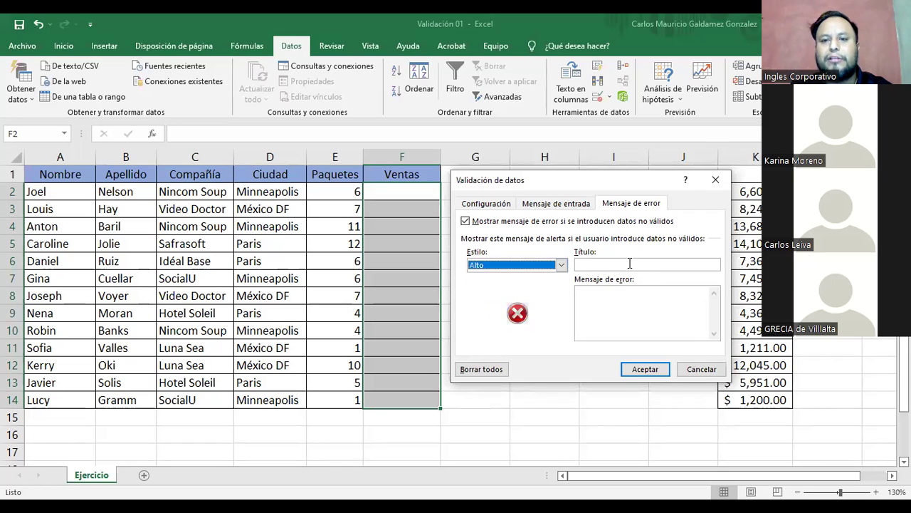
click(629, 264)
text(Err)
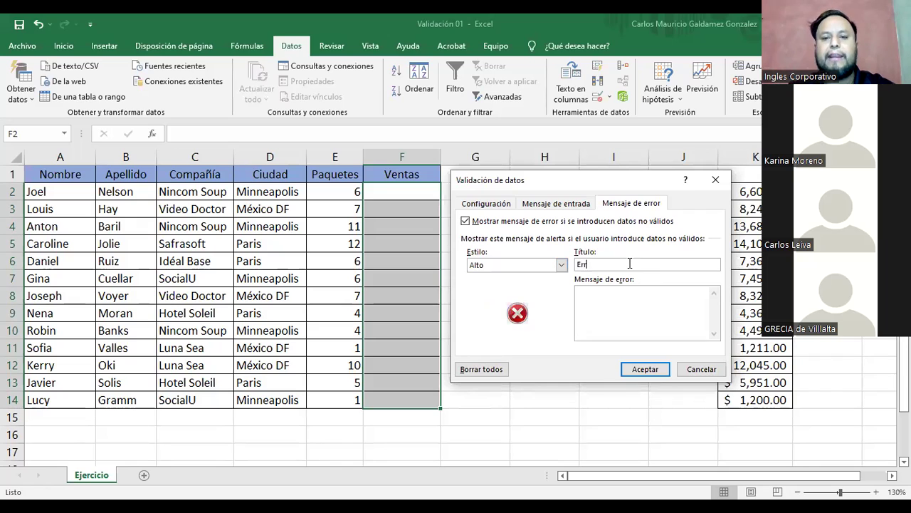
text(orEl)
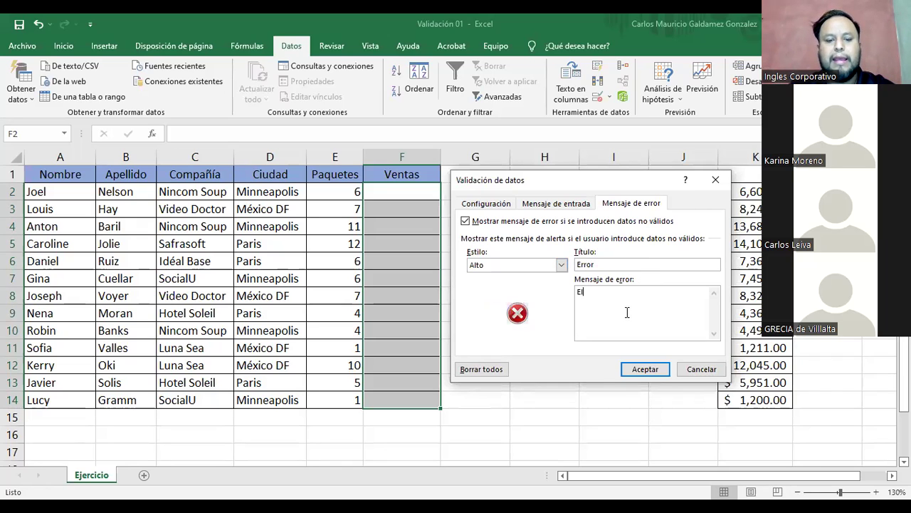
text( valor ingre)
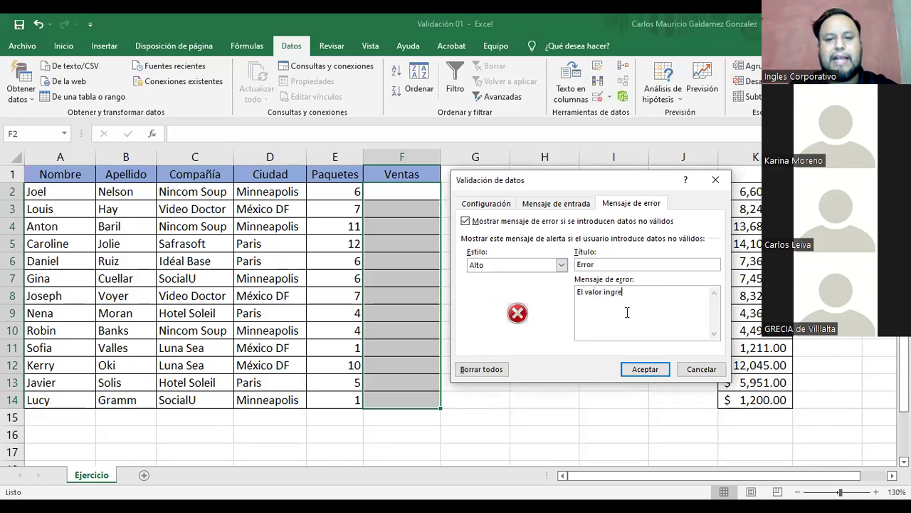
text(sado e)
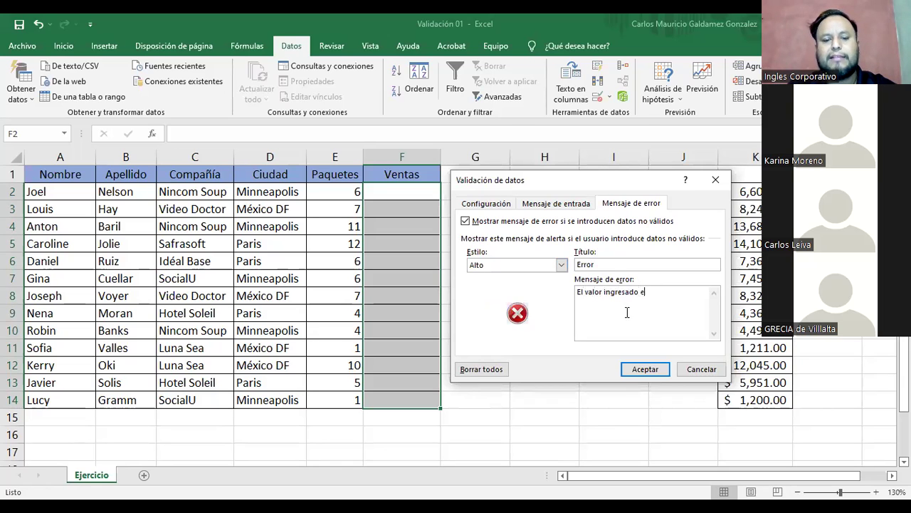
text(sta fuera de los )
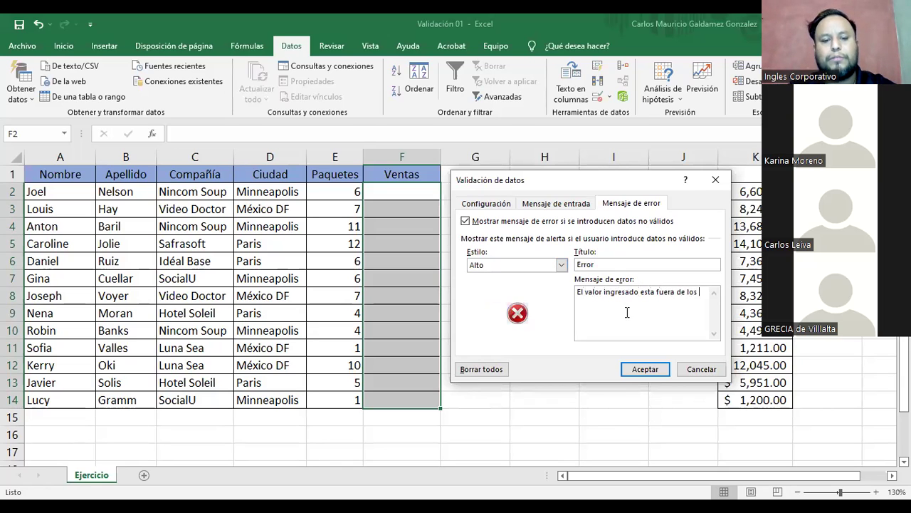
text(parametros. Por favor )
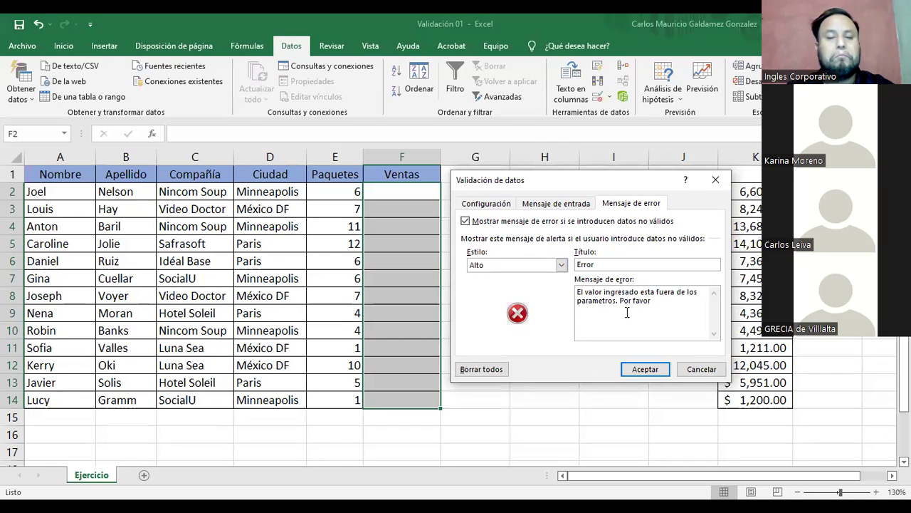
text(reescribirla.)
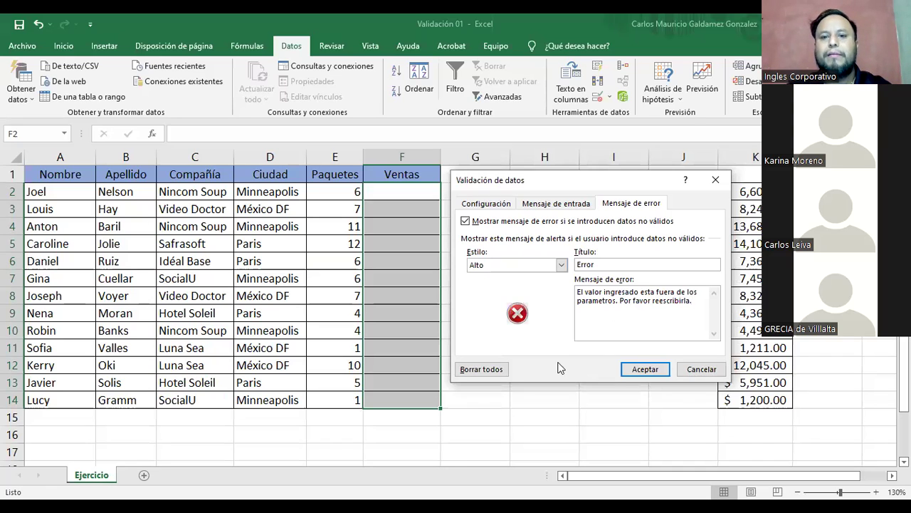
Step: Review the rule's input message, error message and criteria, and apply the validation to the Ventas cells F2:F14
click(535, 205)
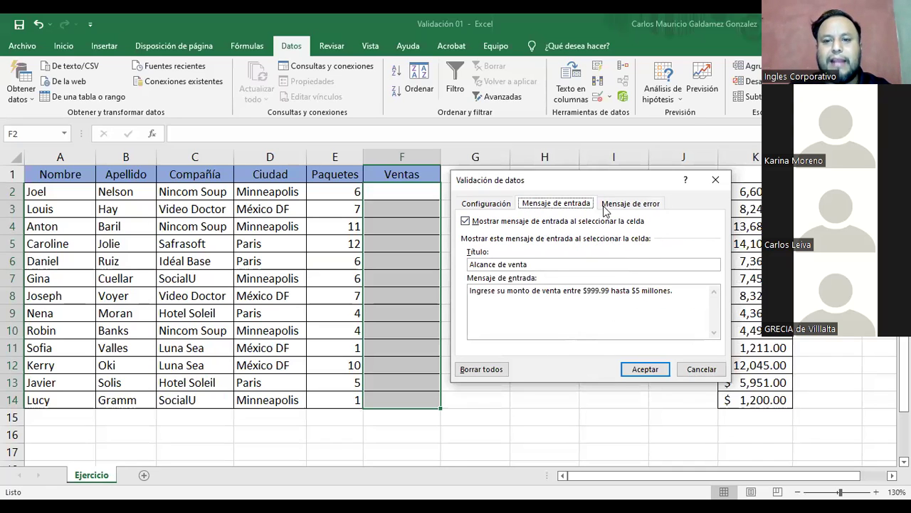
click(627, 210)
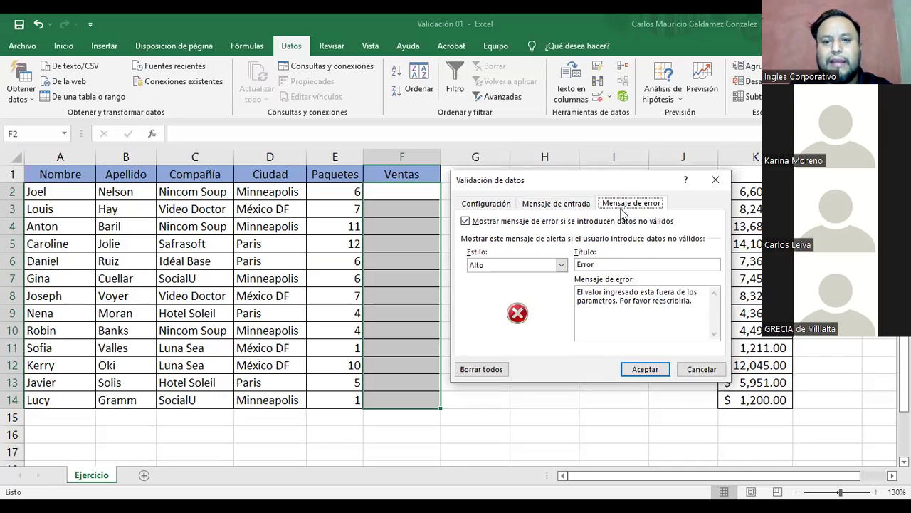
click(479, 205)
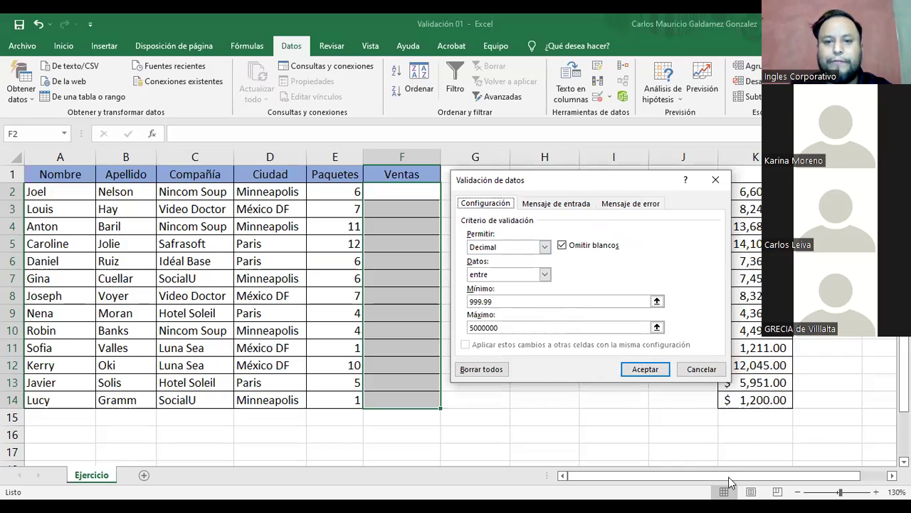
click(645, 371)
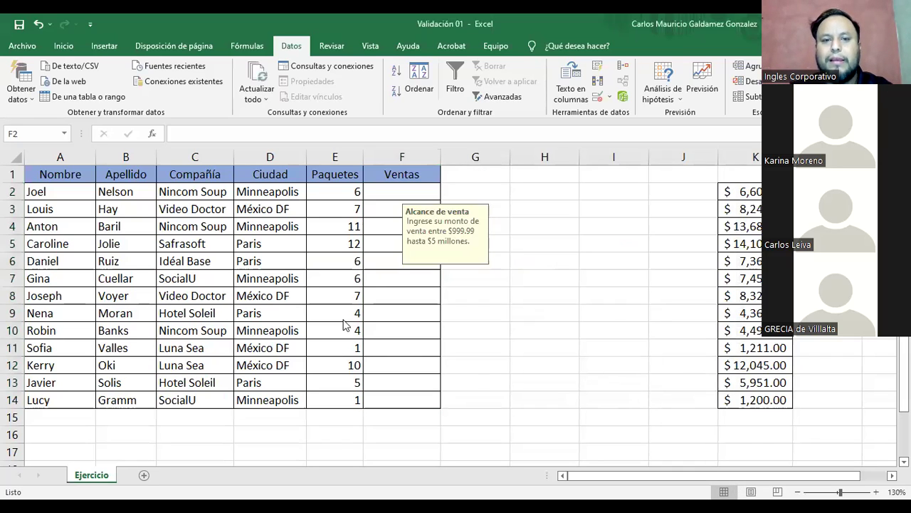
Step: Enter 6,602 in Ventas cell F2 and check the value stored in the cell
click(567, 210)
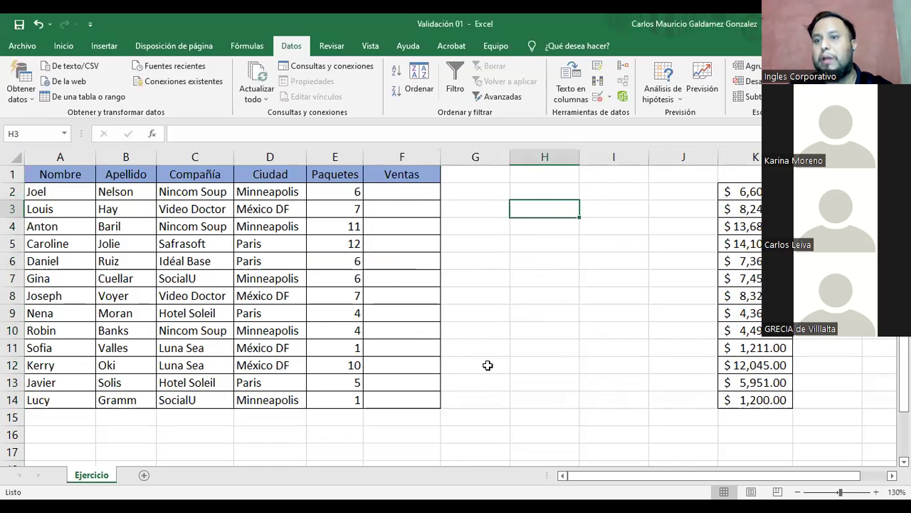
click(393, 194)
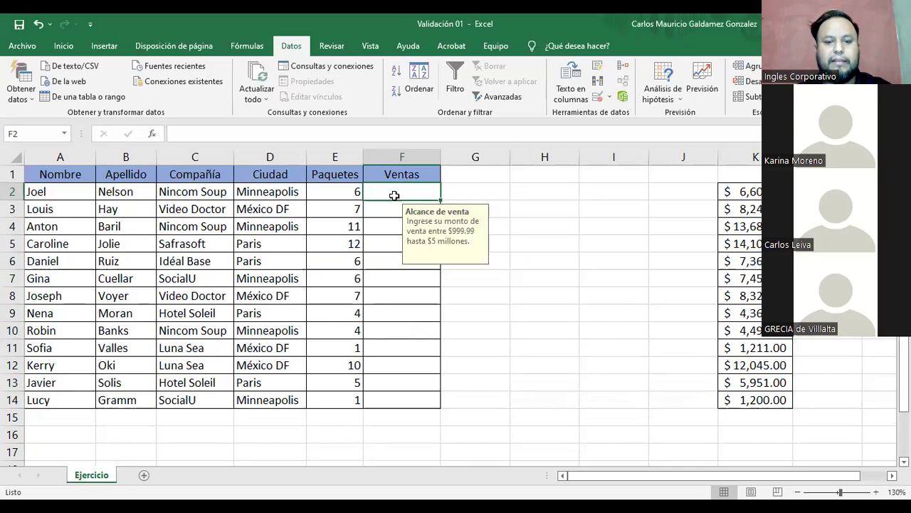
text(6,602)
key(Return)
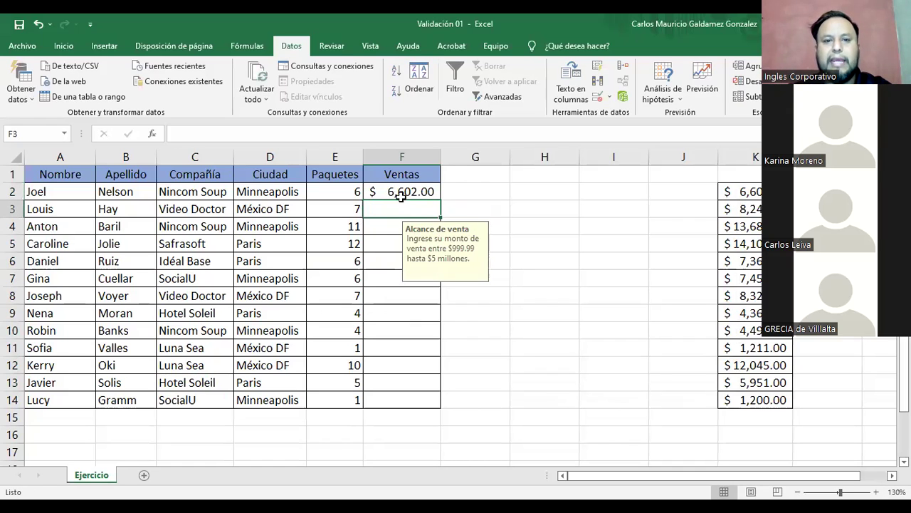
click(401, 197)
key(F2)
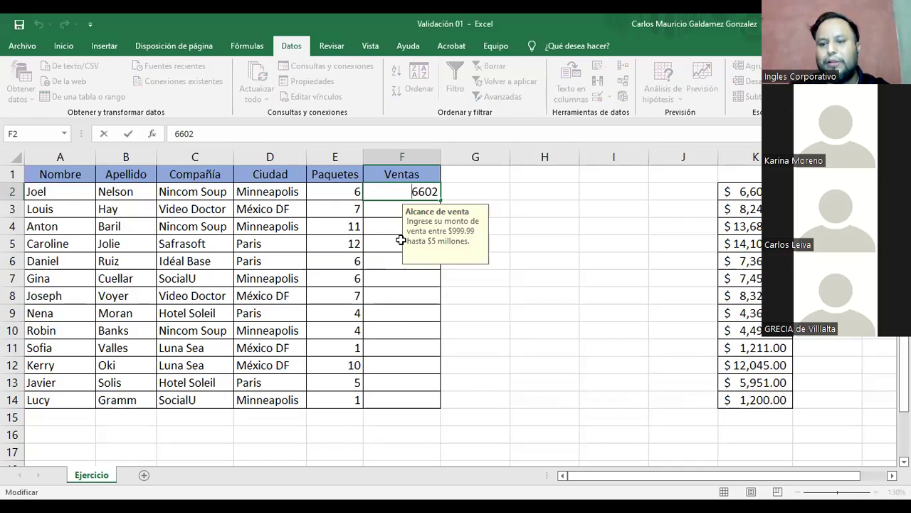
key(Return)
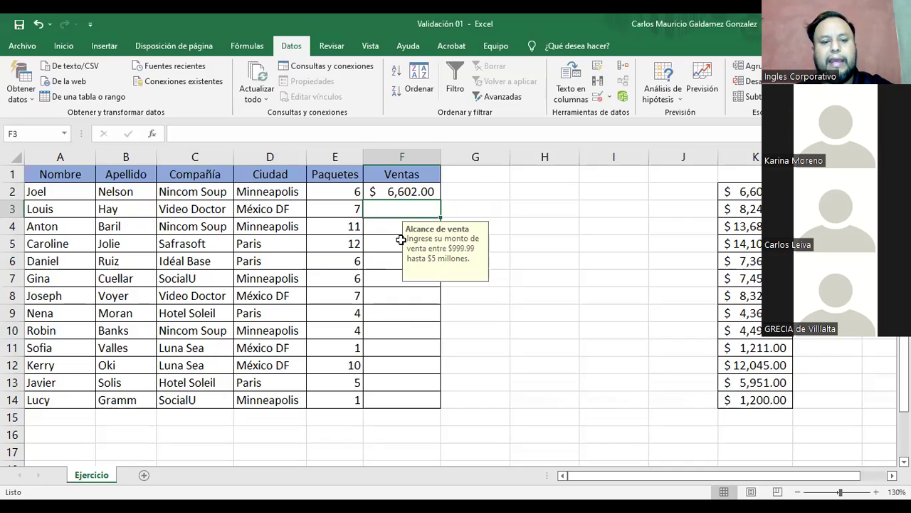
Step: Test the Ventas validation by trying 500 and 599 in cell F3, and cancel the entry
text(500)
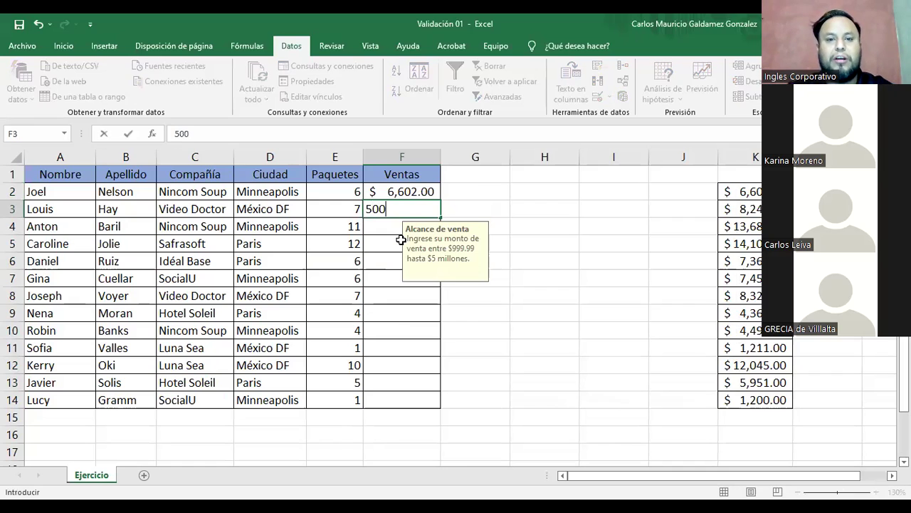
click(540, 208)
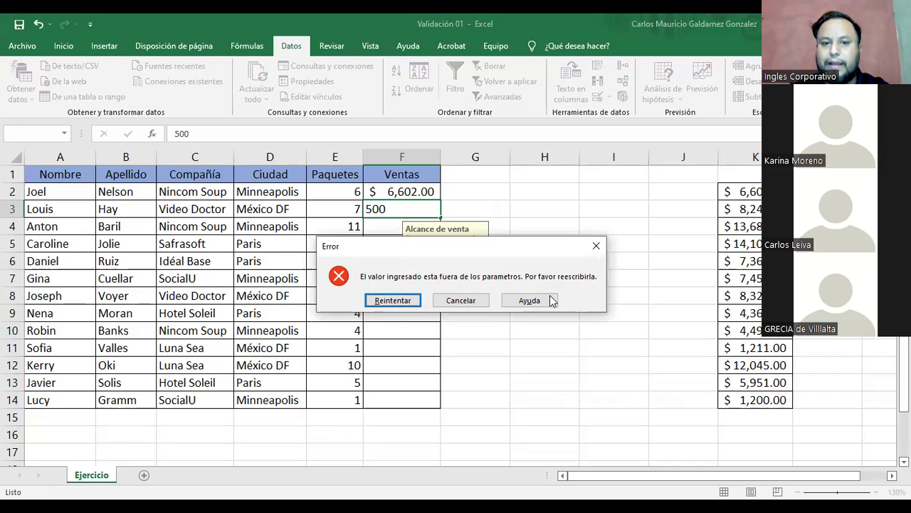
click(399, 301)
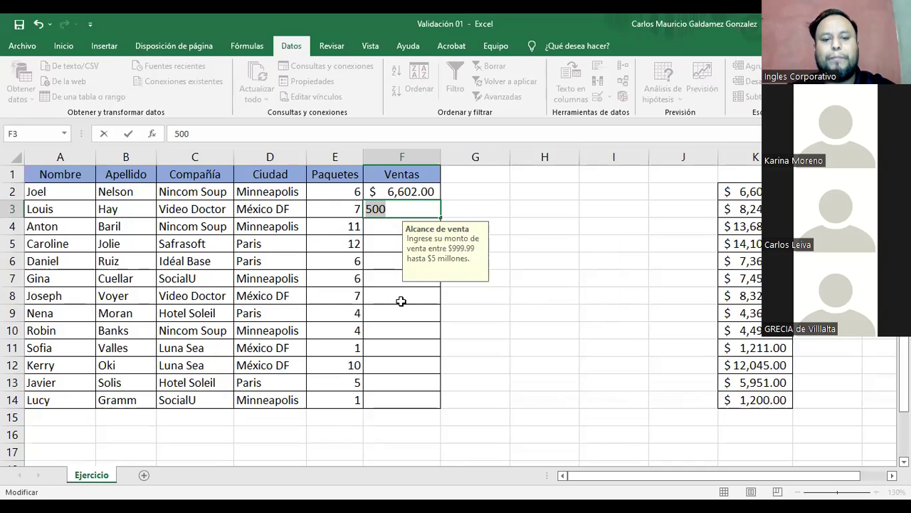
text(599)
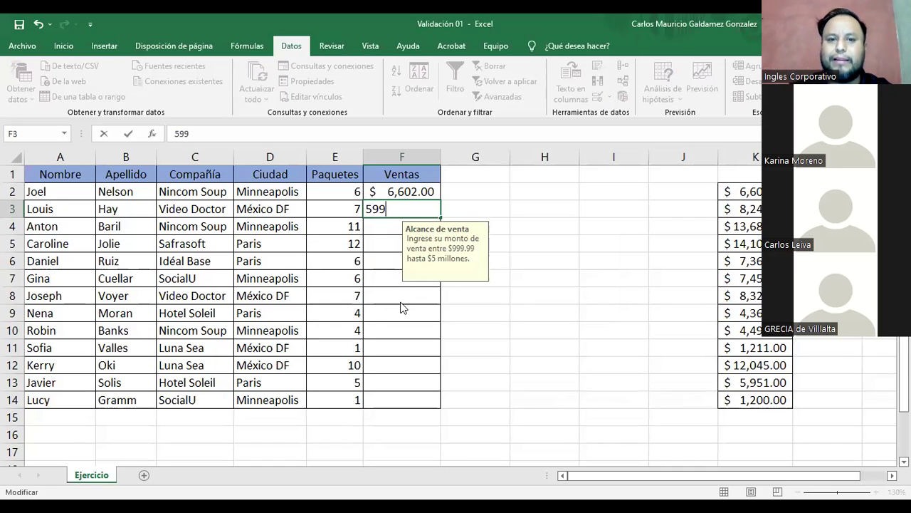
key(Return)
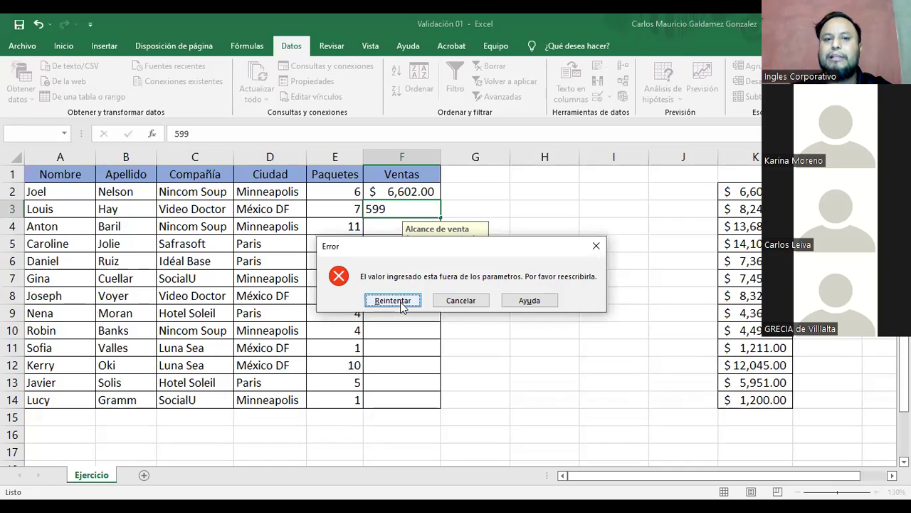
click(455, 297)
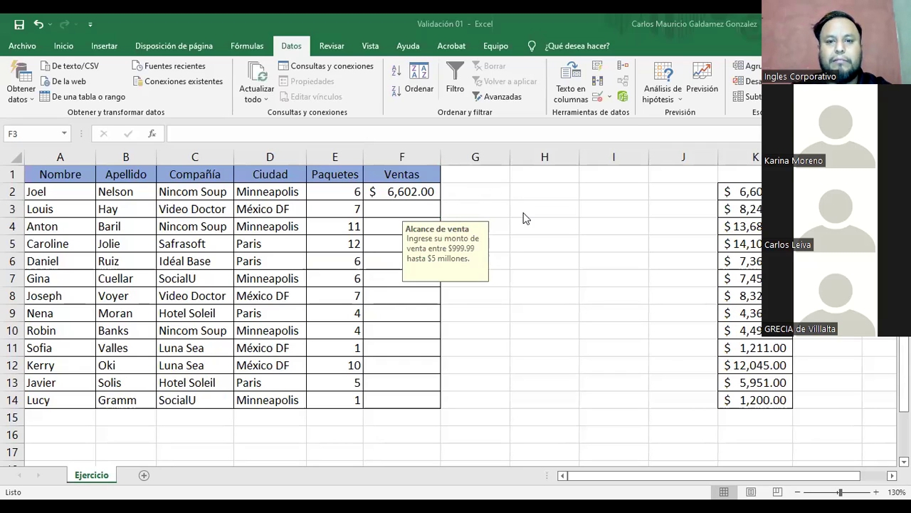
click(463, 187)
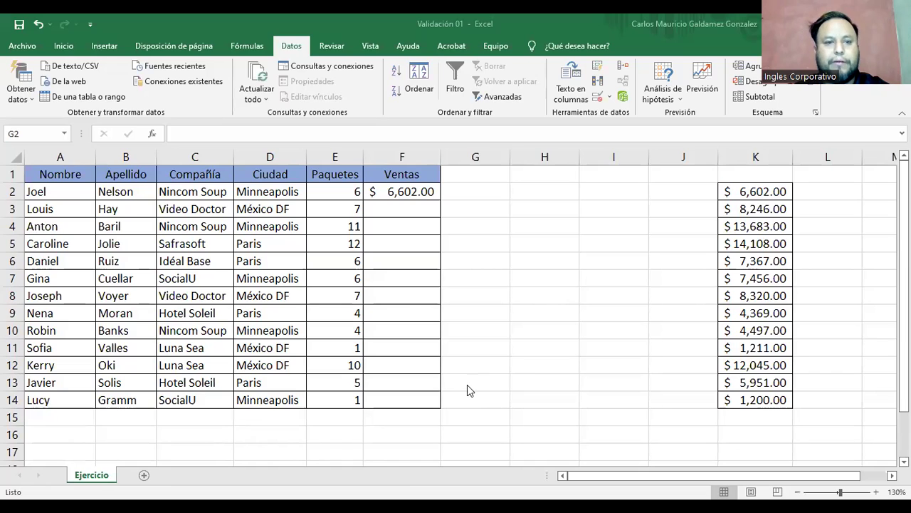
Step: Switch to the workbook Validacion de datos - copia and browse its three sheets, returning to Validación de datos 1
key(alt+Tab)
ctrl+scroll(467, 385, up, 2)
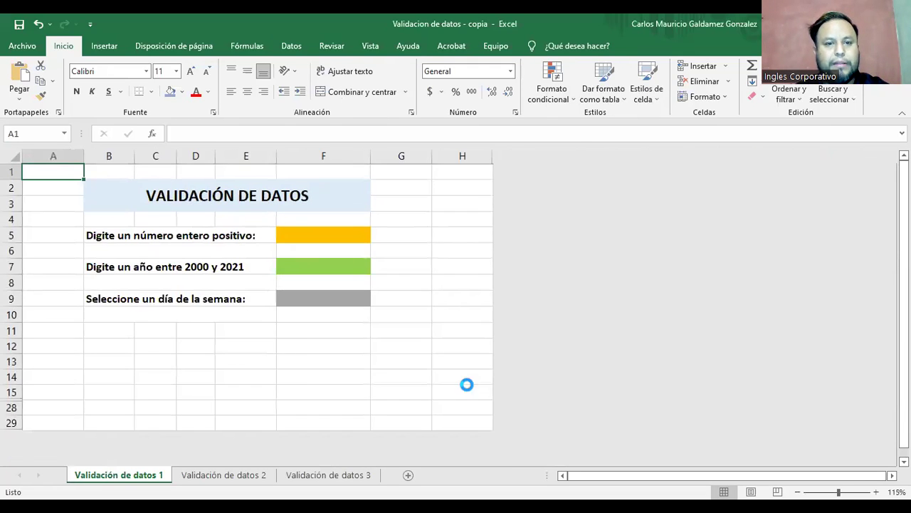
ctrl+scroll(377, 405, down, 2)
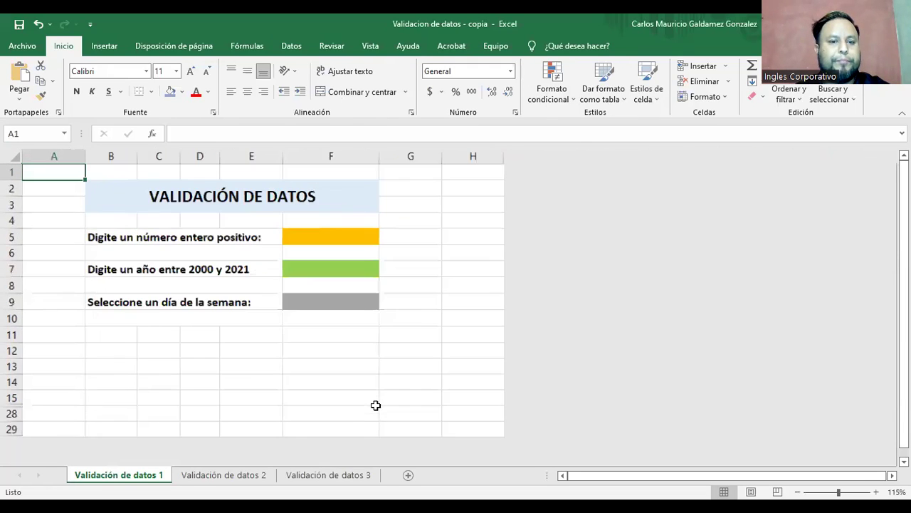
click(197, 475)
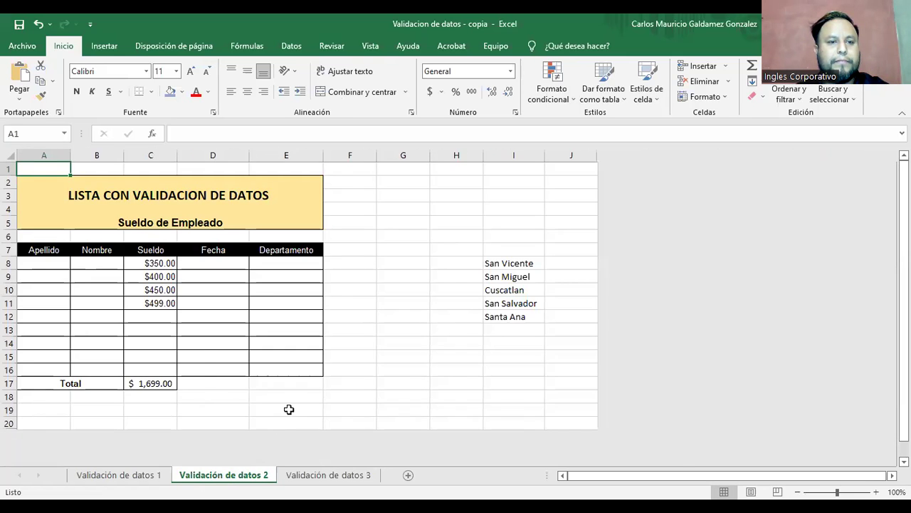
ctrl+scroll(287, 413, up, 1)
click(329, 475)
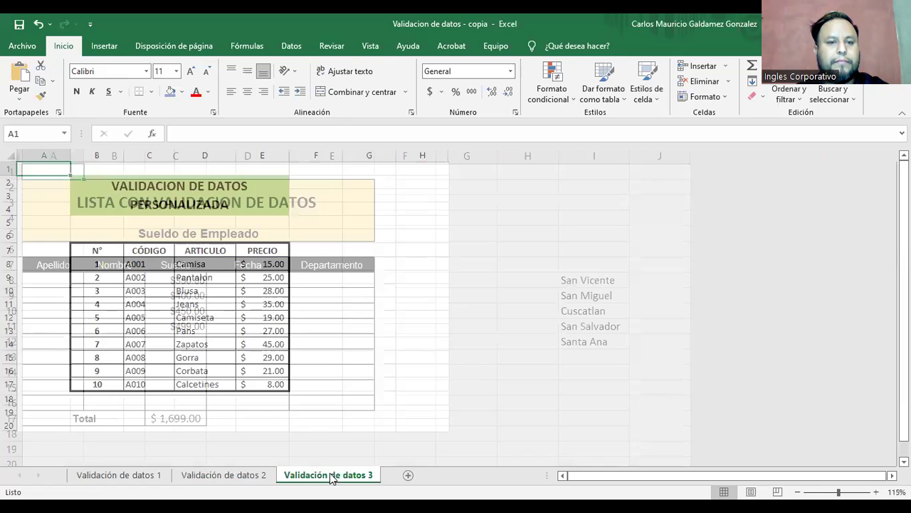
ctrl+click(232, 479)
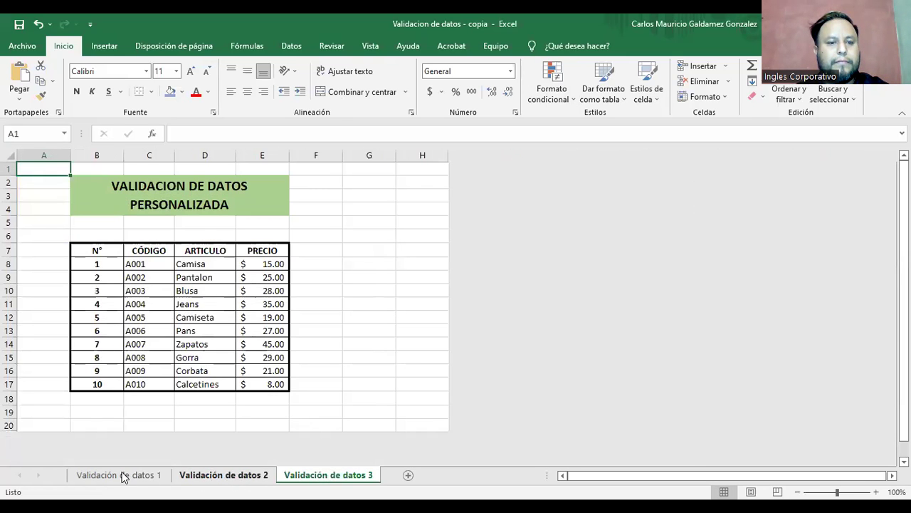
click(124, 475)
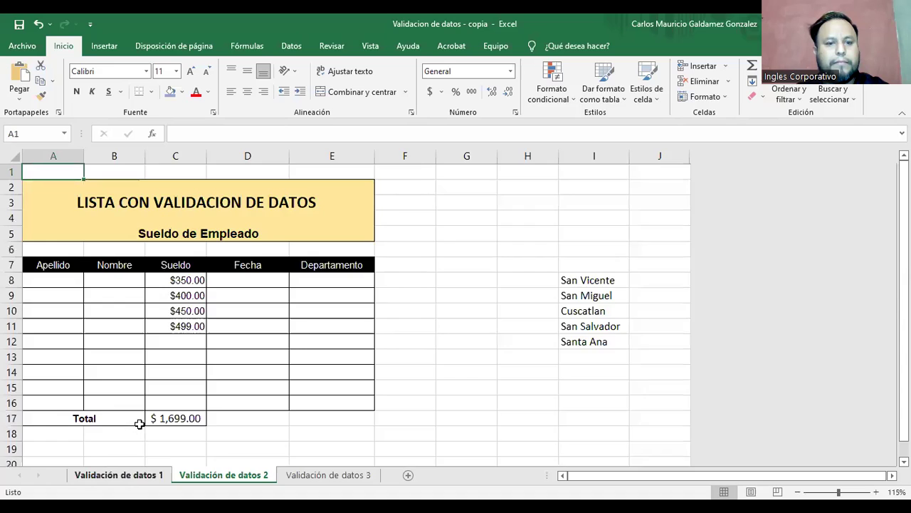
ctrl+scroll(114, 343, up, 1)
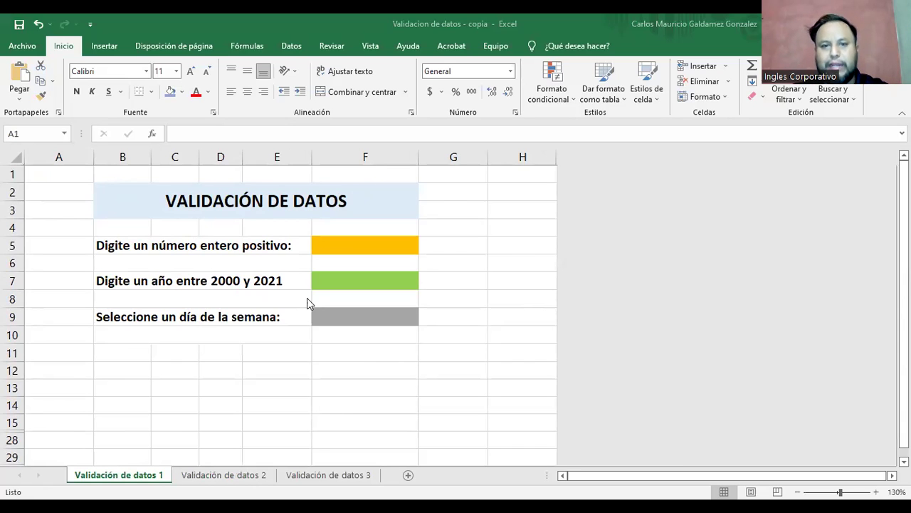
Step: Compare the exercise layouts on the sheets Validación de datos 1, 2 and 3
click(223, 480)
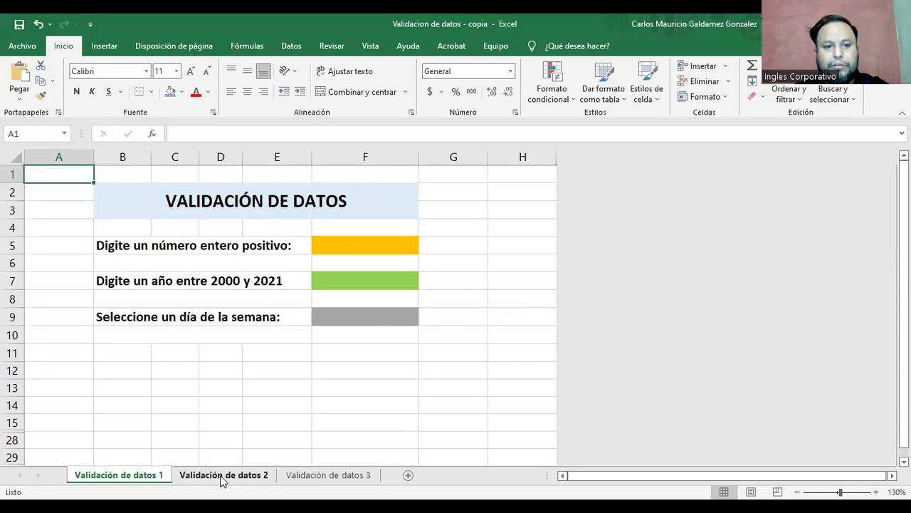
click(323, 479)
click(228, 478)
click(116, 479)
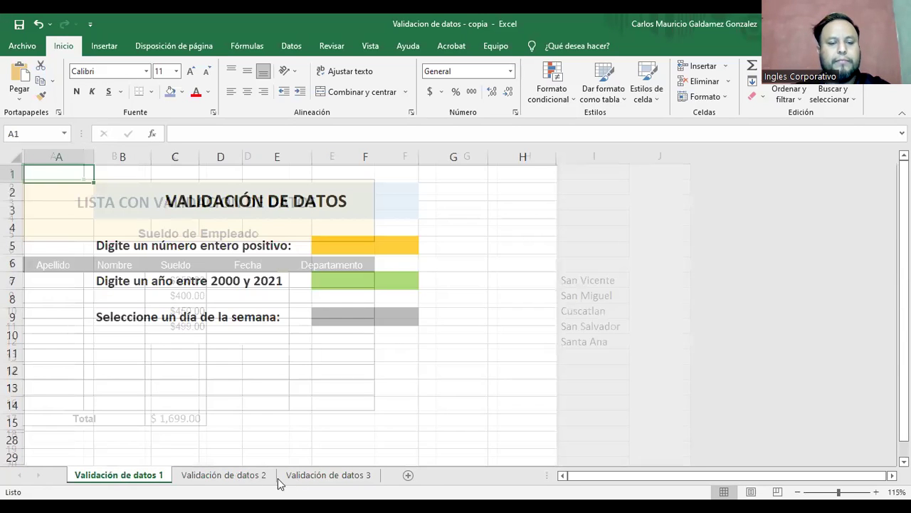
click(218, 482)
click(288, 483)
click(204, 482)
click(149, 481)
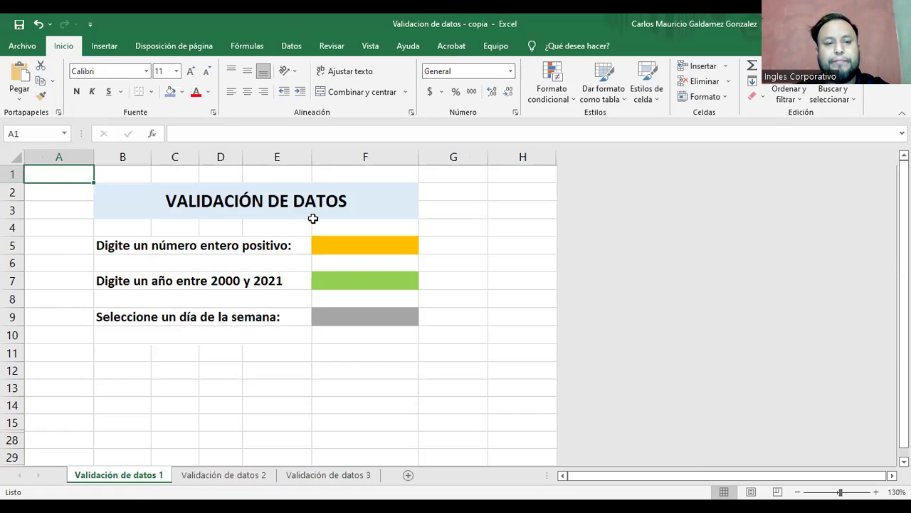
Step: Inspect the data validation criteria of the orange positive-integer cell F5 and close the rule without changes
click(342, 245)
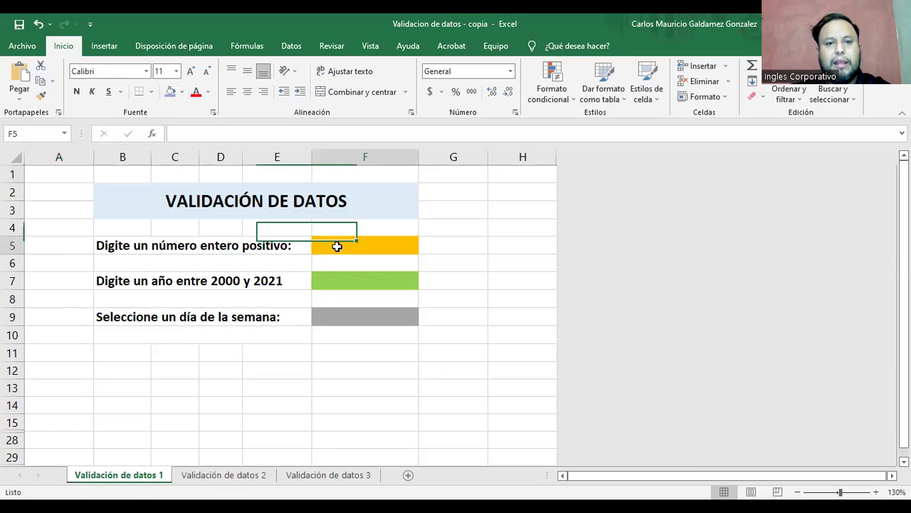
click(125, 246)
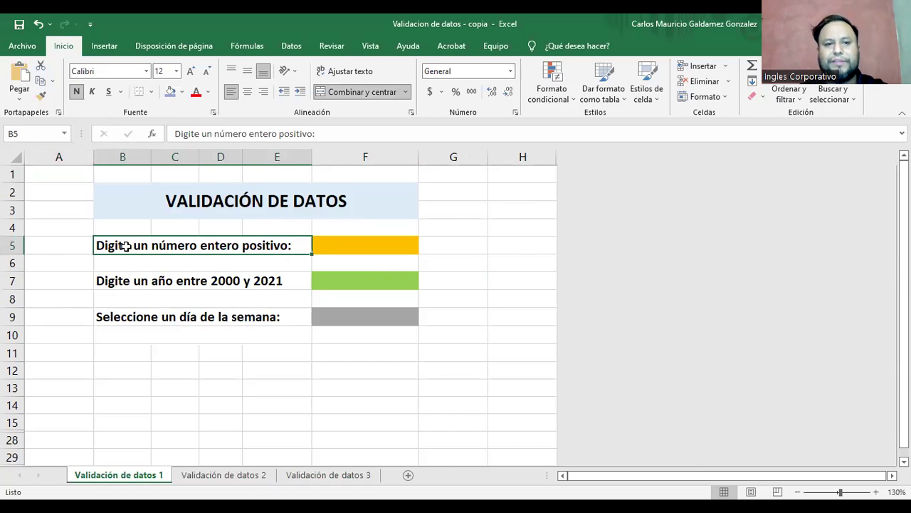
click(378, 249)
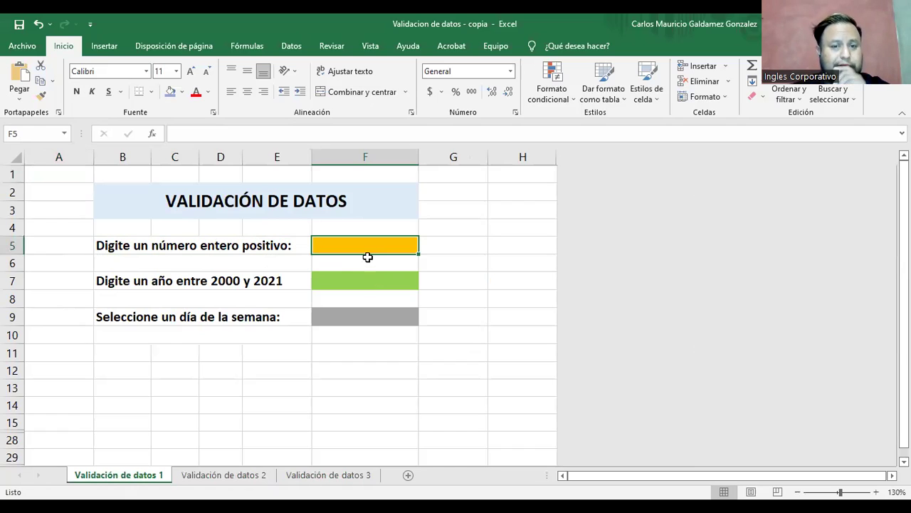
click(307, 49)
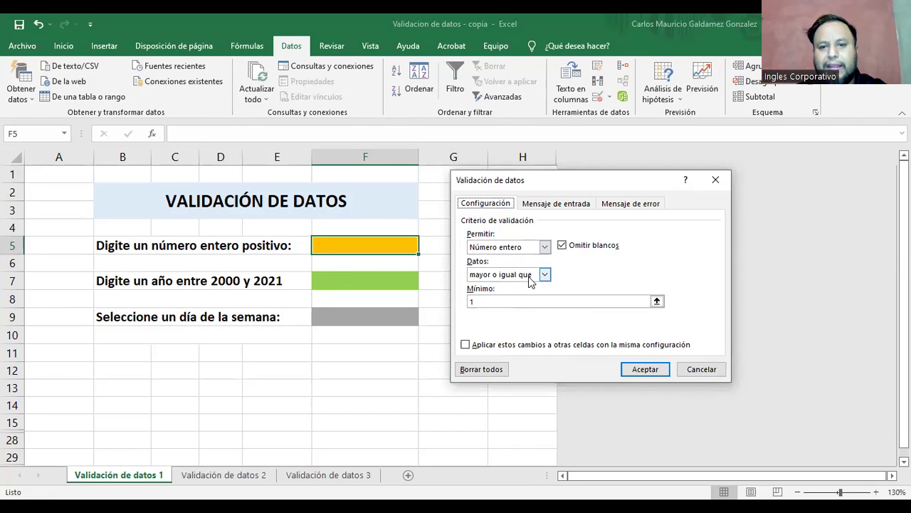
click(701, 370)
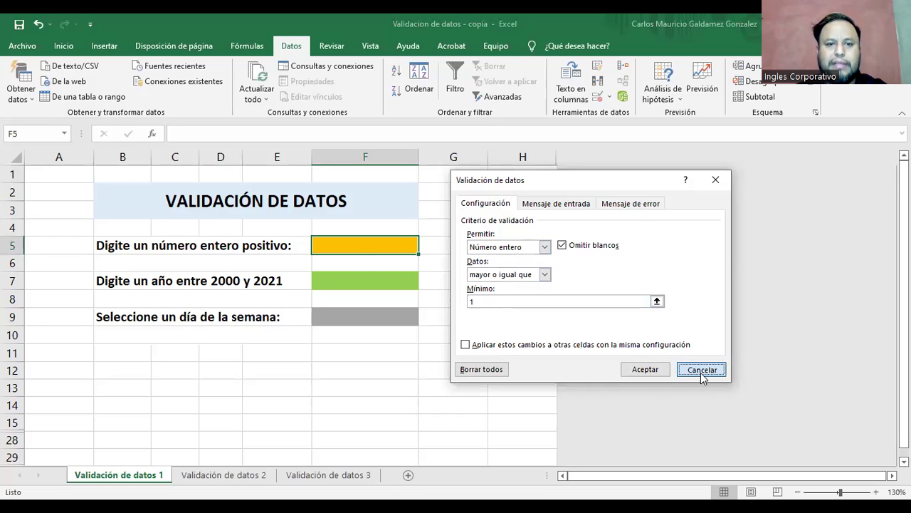
Step: Try -5 in the positive-integer cell F5, and replace the entry with 6
text(-5)
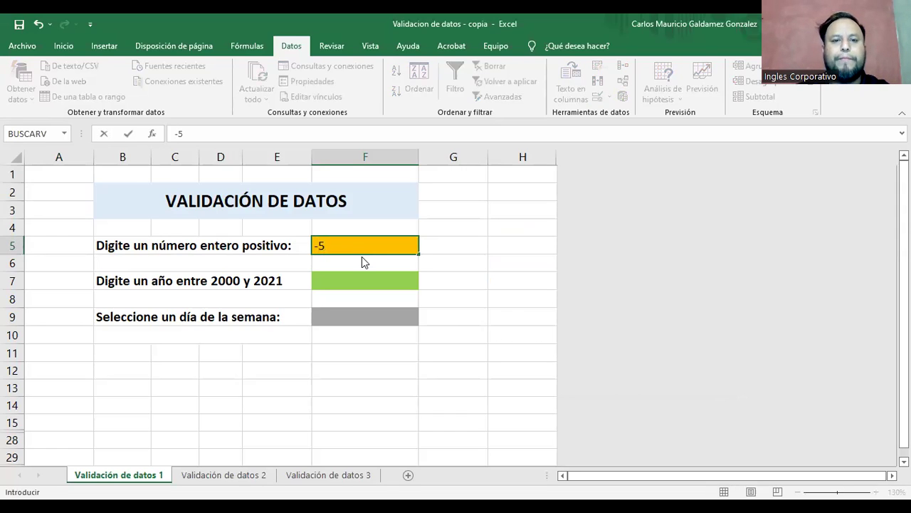
key(Return)
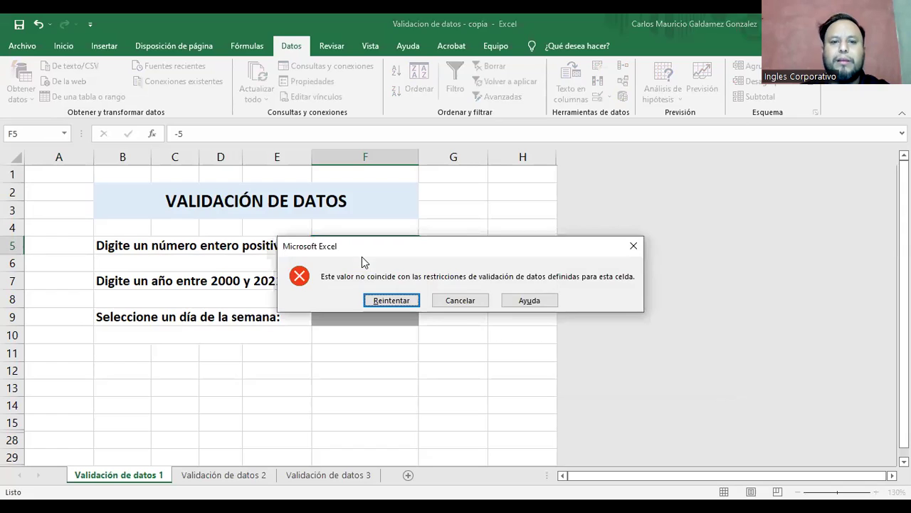
click(391, 300)
text(6)
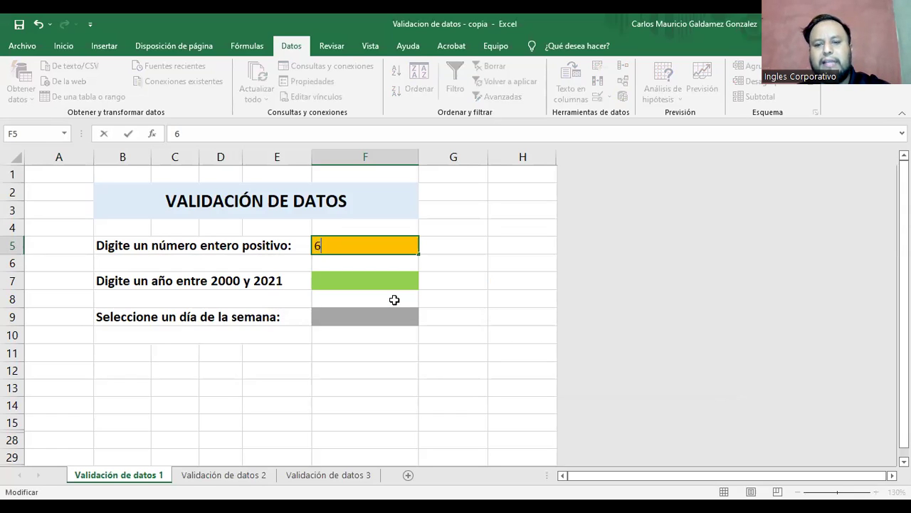
key(Return)
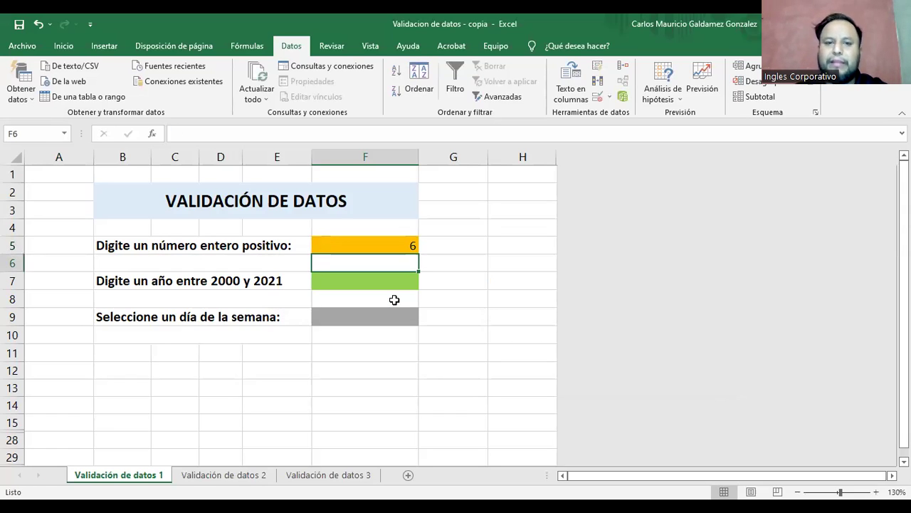
Step: Review the criteria, input message and error message settings of the positive-integer cell F5's validation rule, and accept the rule
click(375, 243)
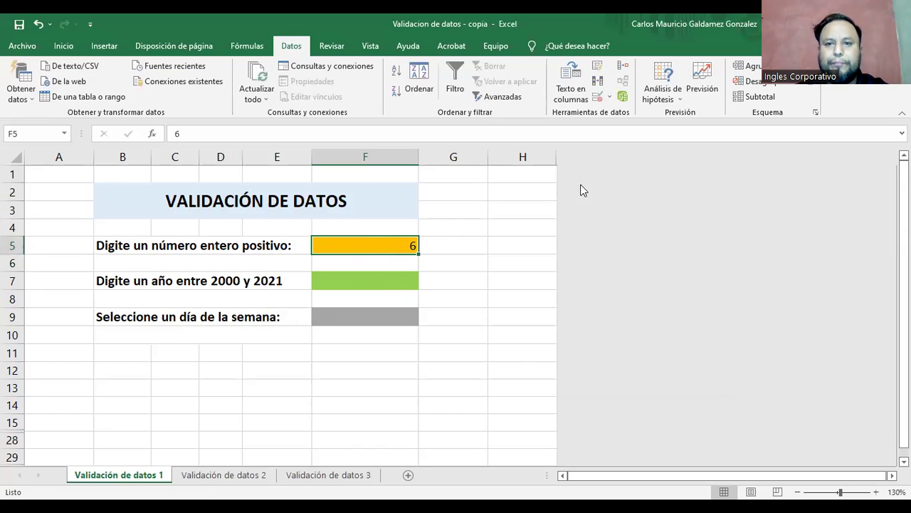
click(598, 102)
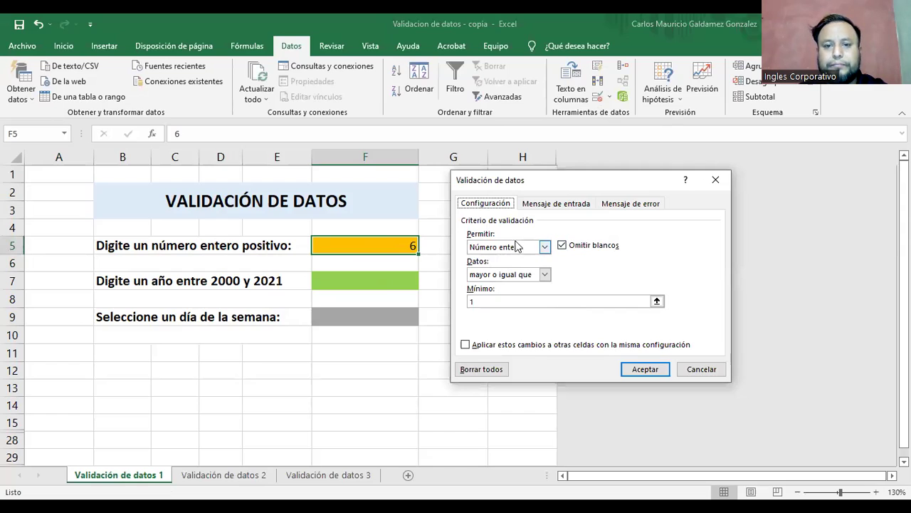
click(503, 301)
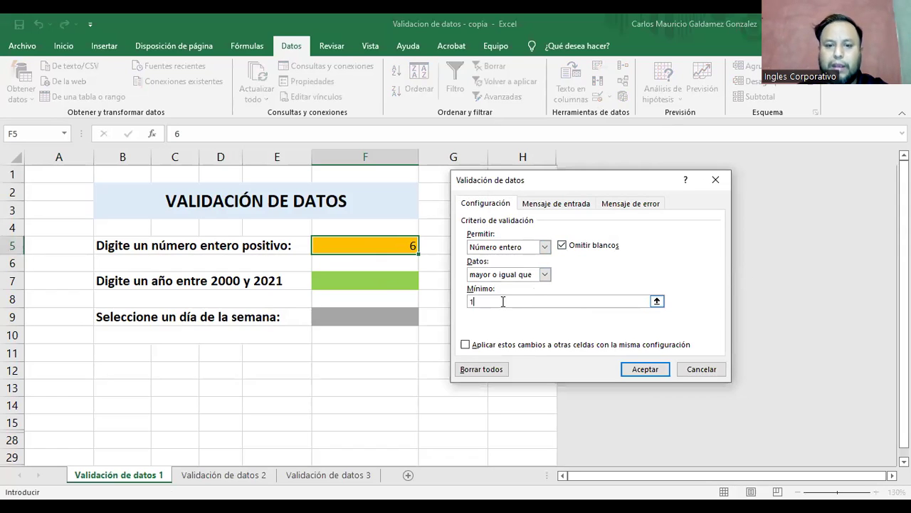
click(552, 203)
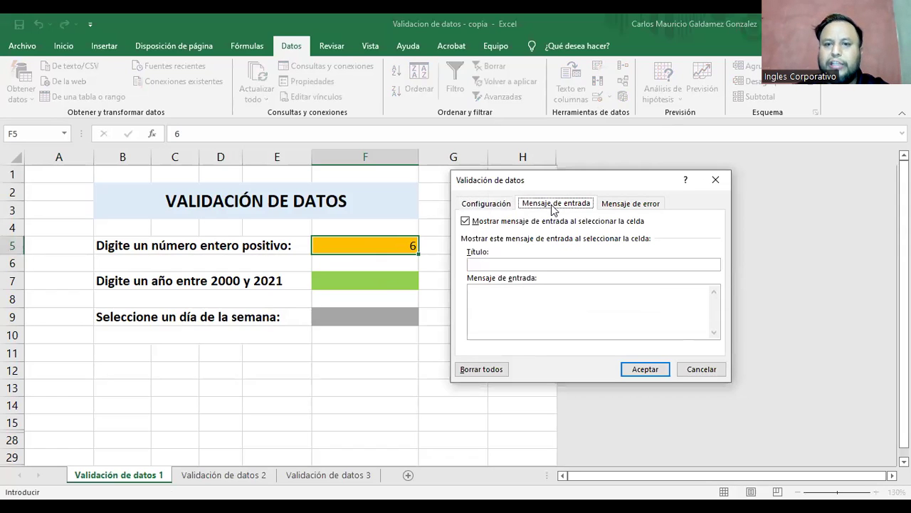
click(630, 204)
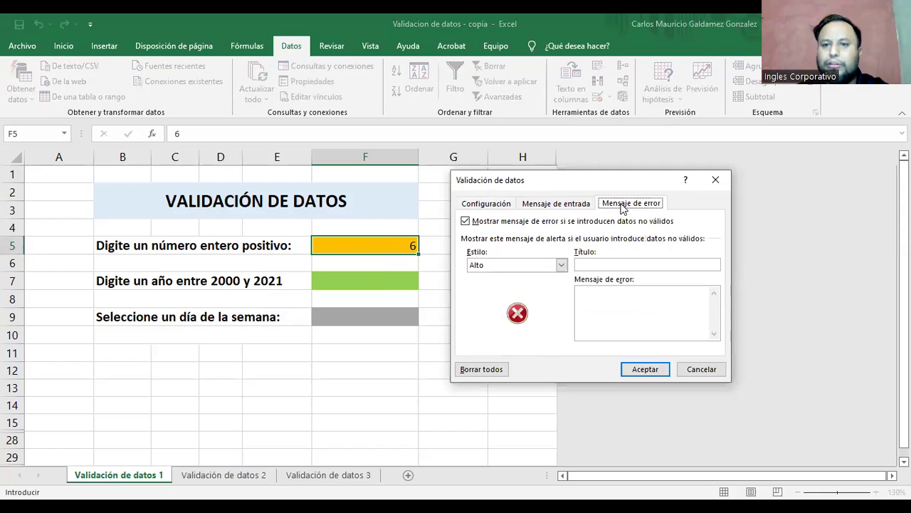
click(554, 205)
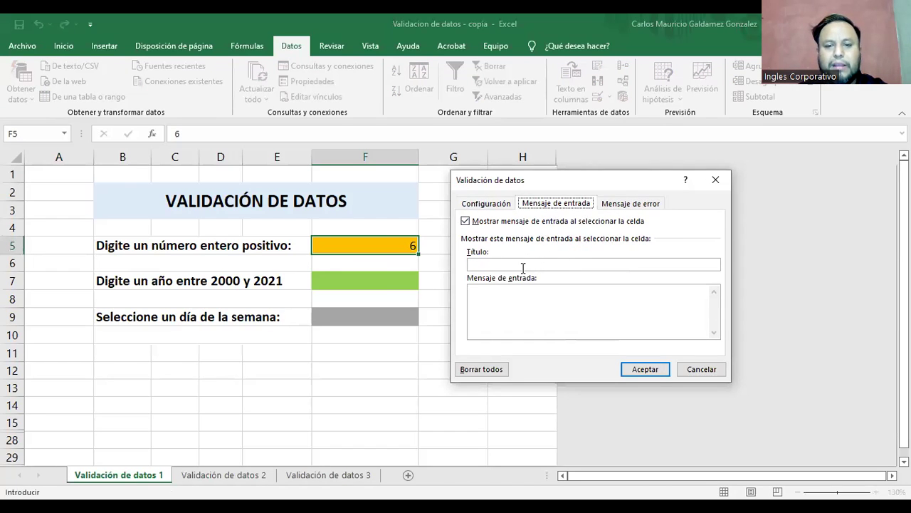
click(486, 204)
click(550, 205)
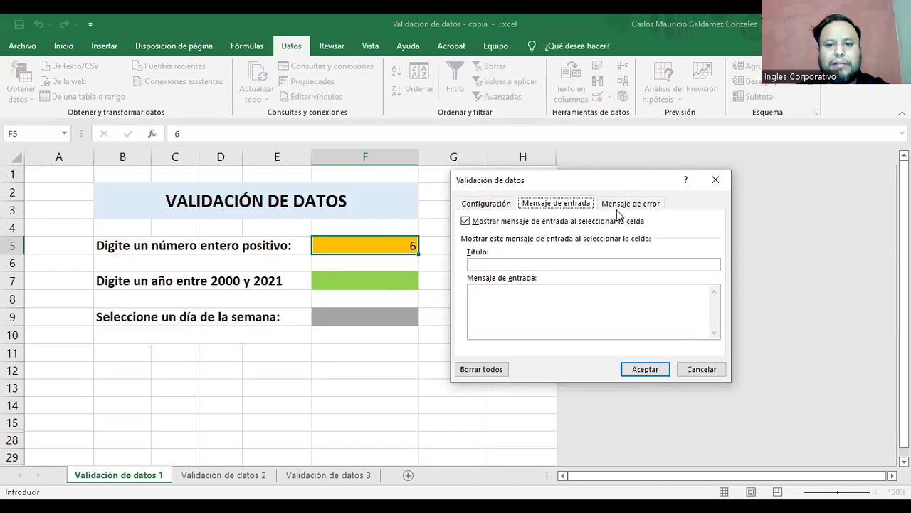
click(631, 206)
click(560, 205)
click(484, 205)
click(528, 206)
click(527, 221)
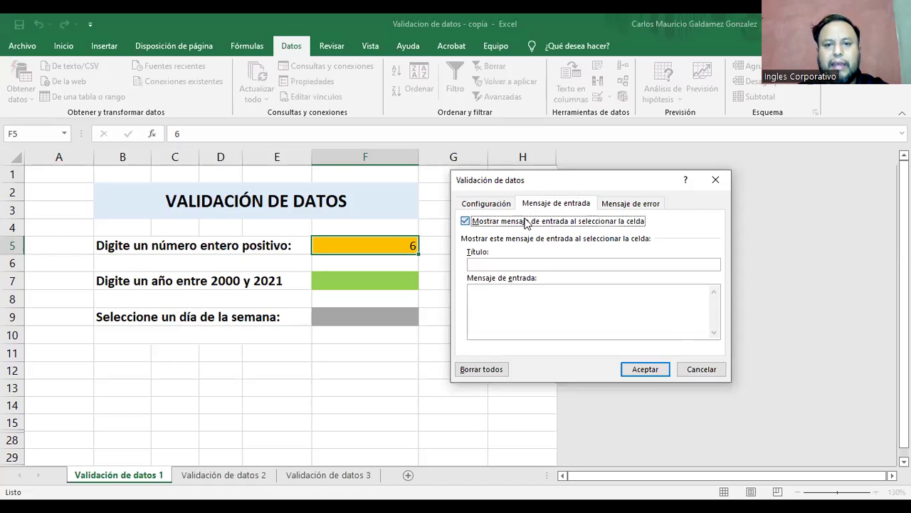
click(623, 207)
click(484, 204)
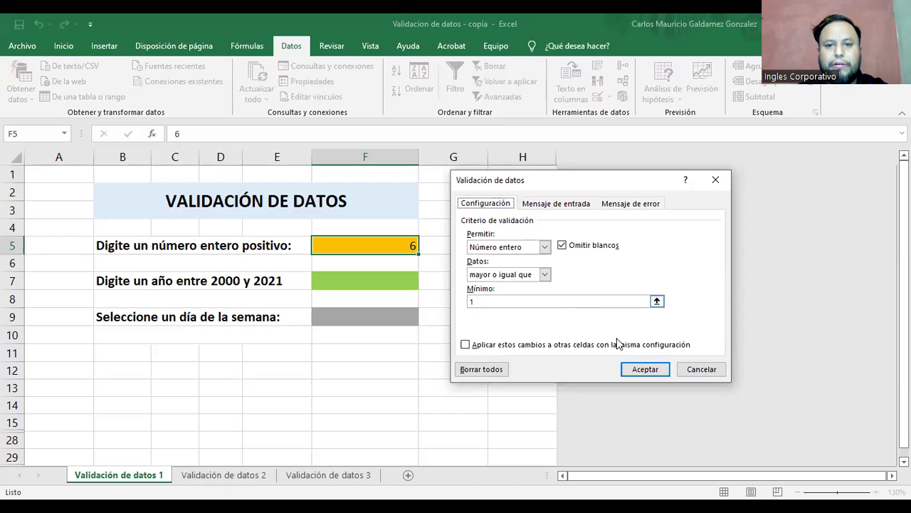
click(649, 368)
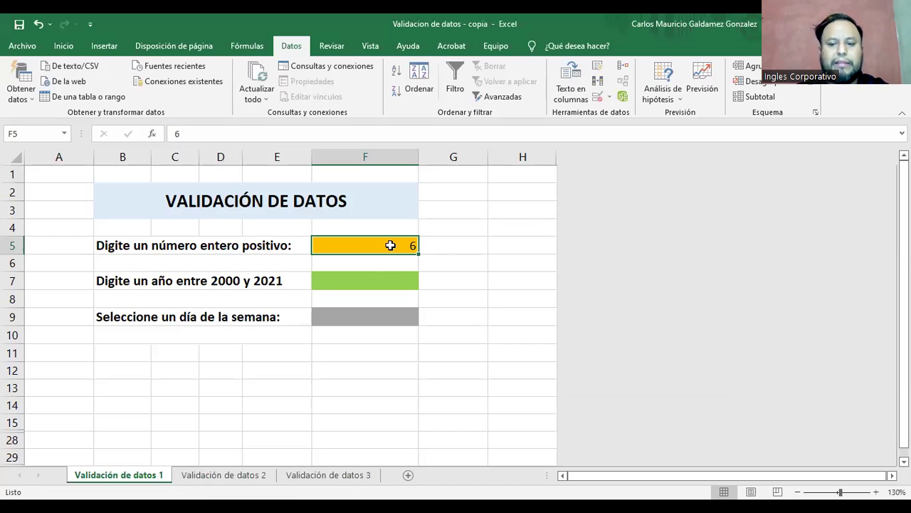
Step: Try -100 in the positive-integer cell F5 and undo the entry
text(-100)
key(Return)
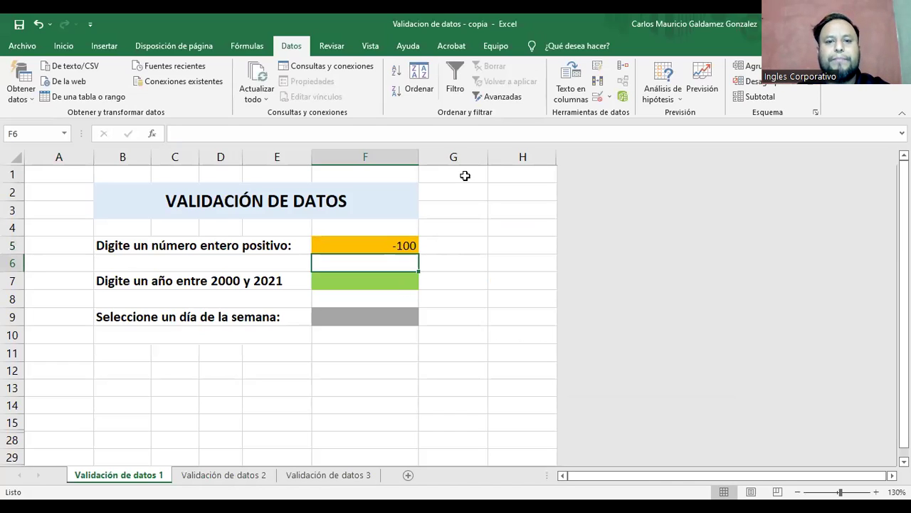
key(ctrl+z)
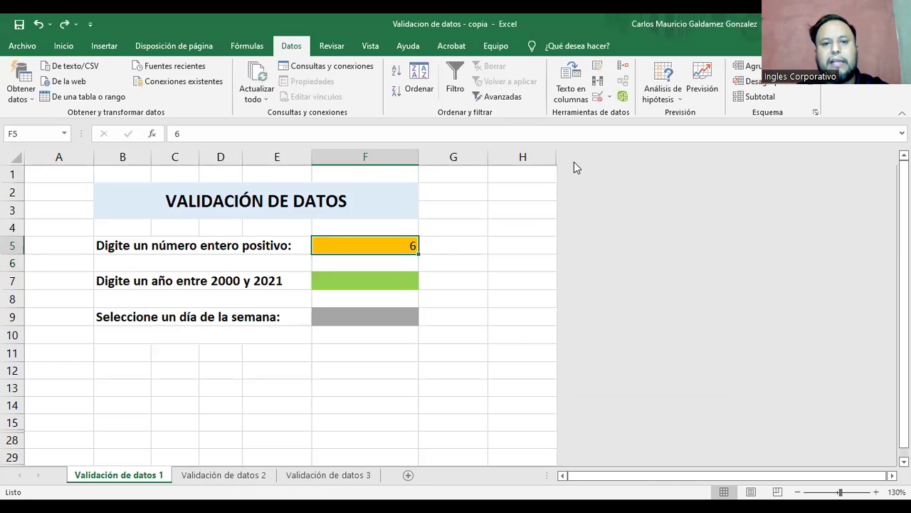
Step: Set F5's validation rule to show an error message for invalid data in the Alto style, leaving title and message blank
click(596, 96)
click(558, 204)
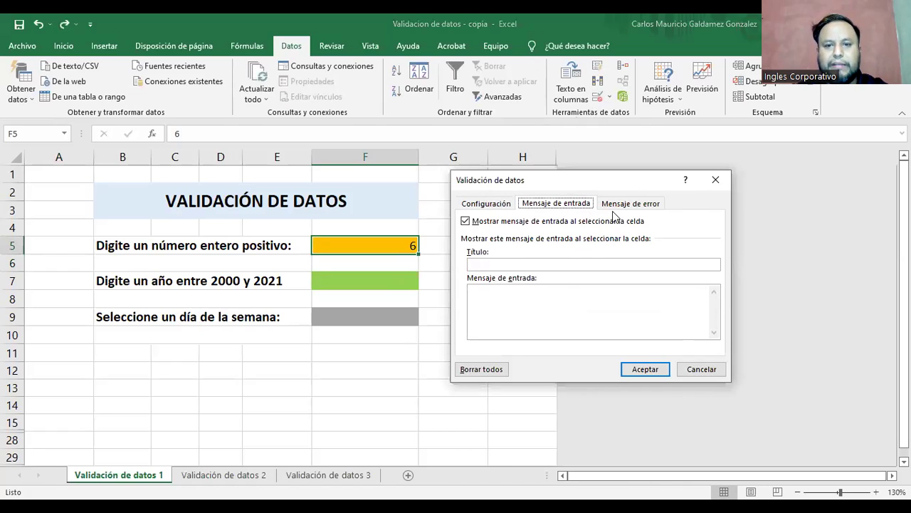
click(618, 205)
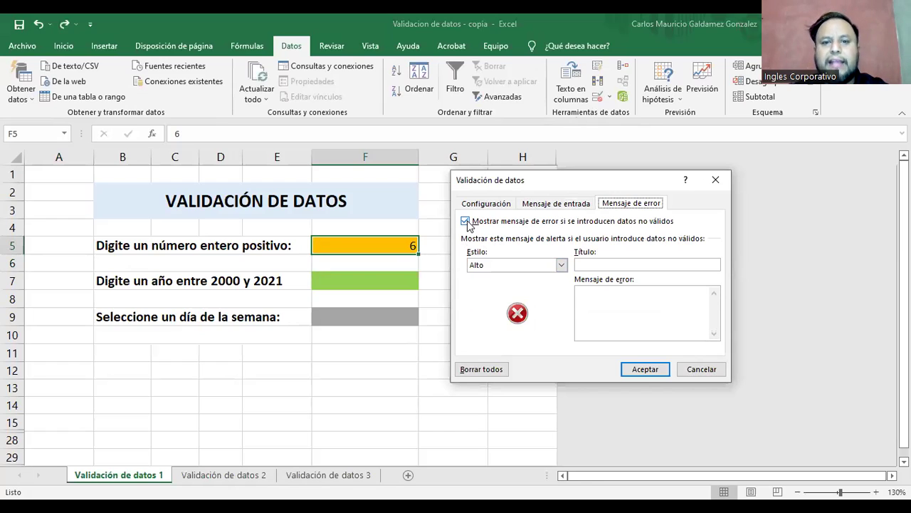
click(537, 205)
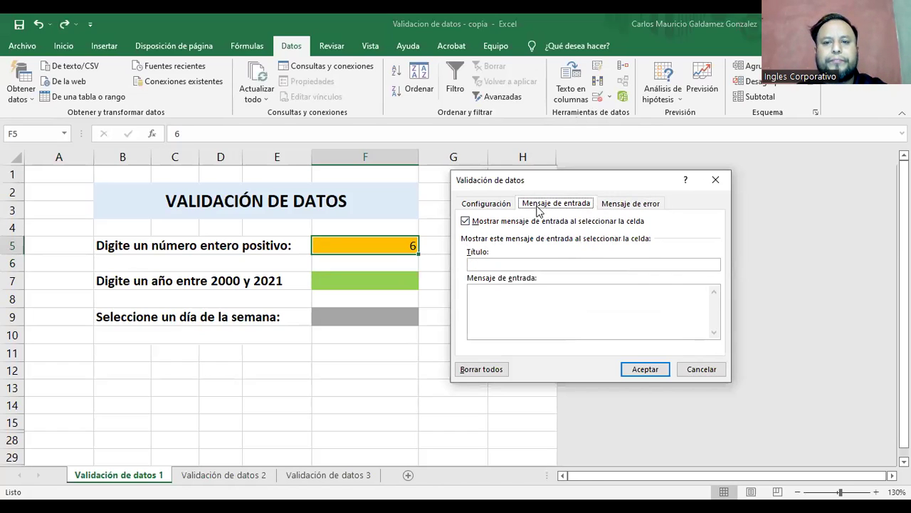
click(621, 206)
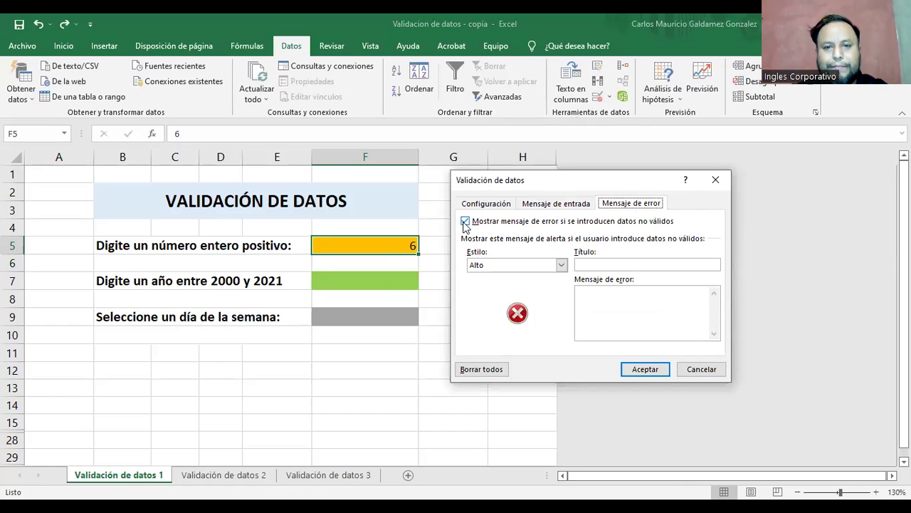
click(558, 270)
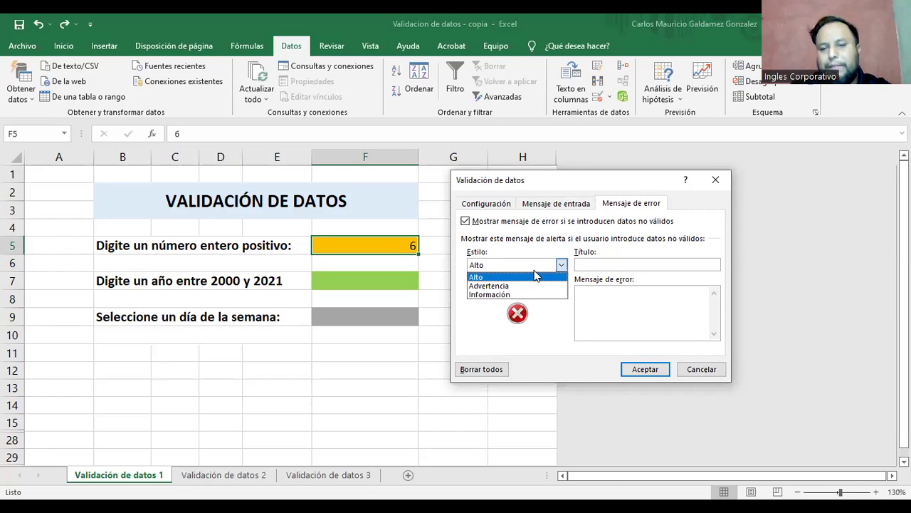
click(534, 270)
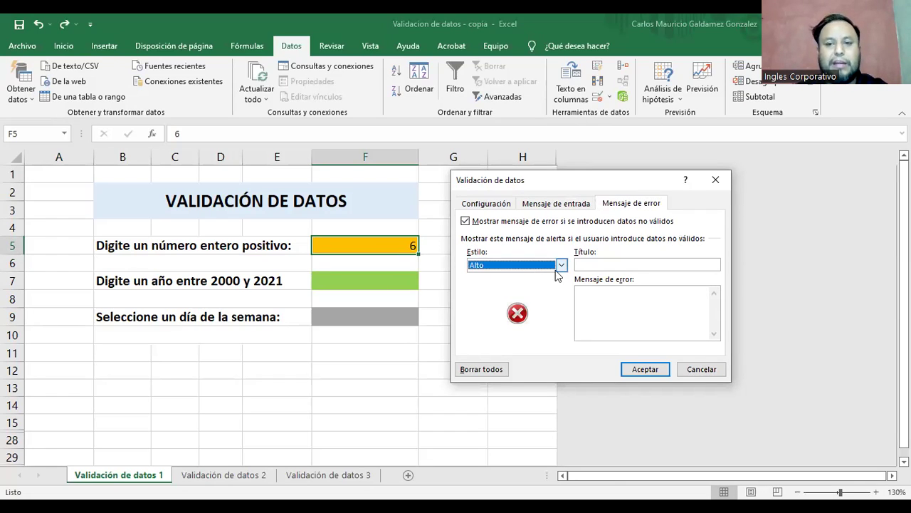
click(594, 262)
click(603, 316)
click(645, 369)
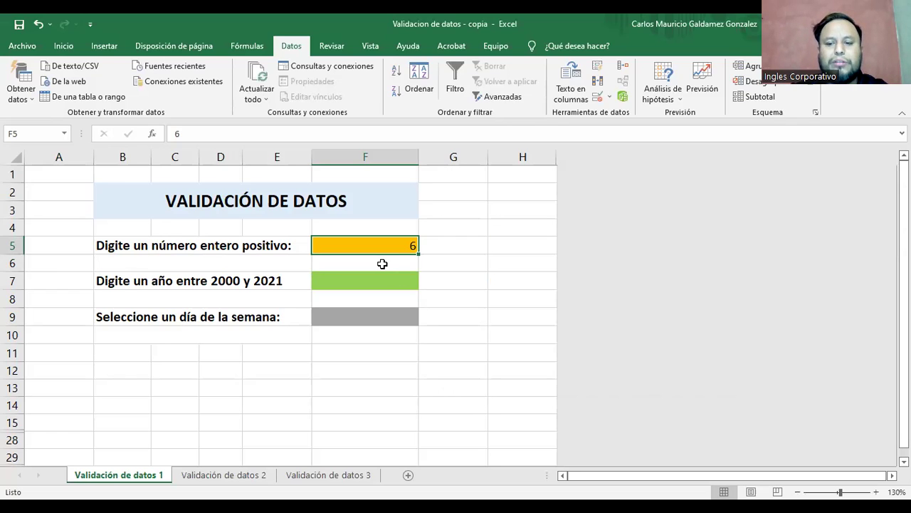
Step: Try -5 in the positive-integer cell F5, dismiss the alert and enter 1000 instead
text(-5)
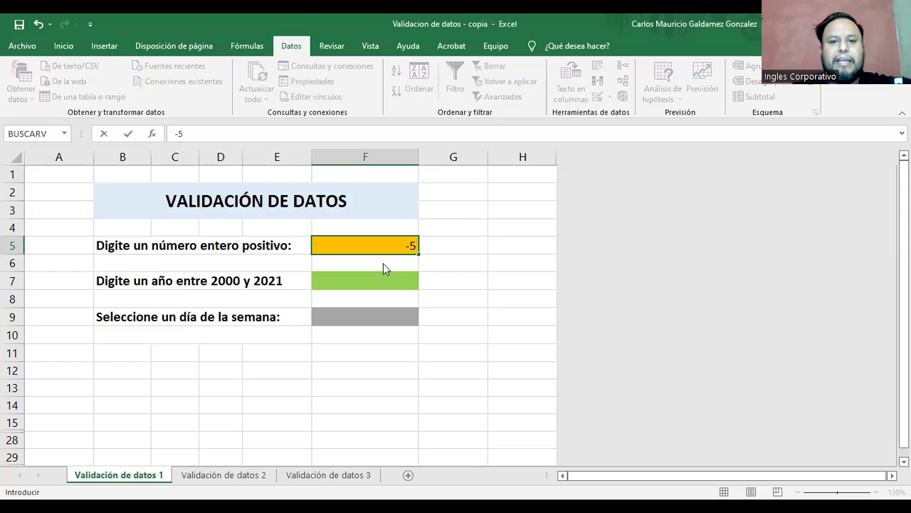
key(Return)
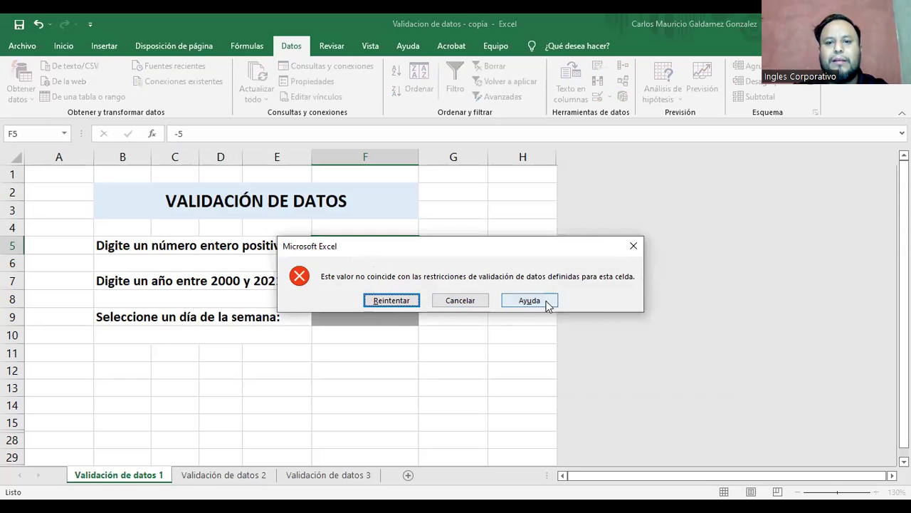
click(633, 248)
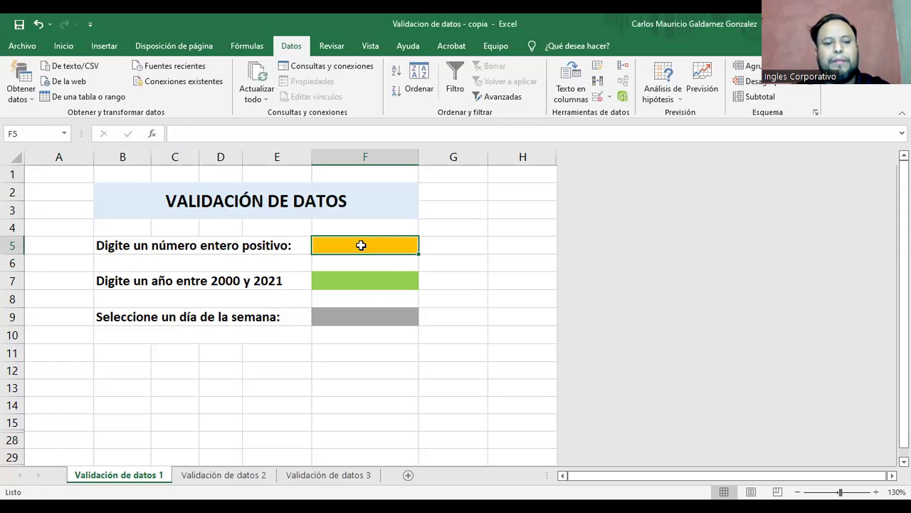
text(1000)
key(Return)
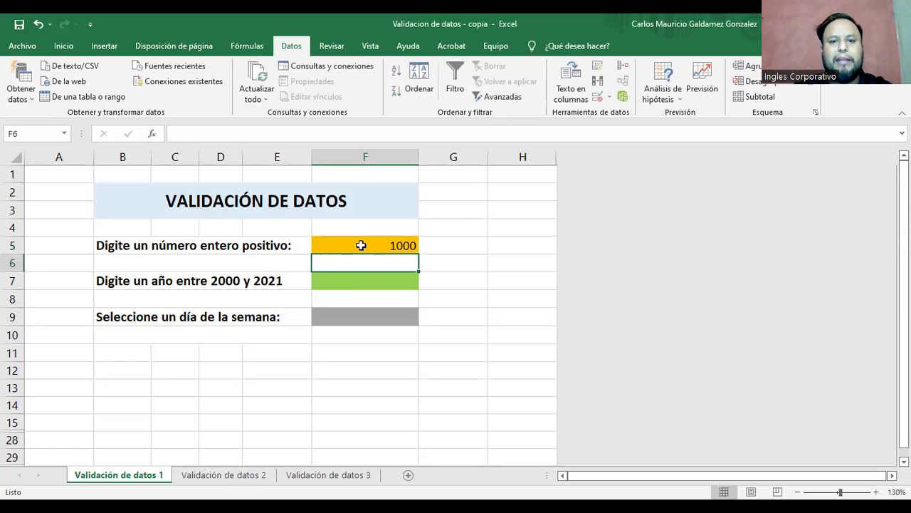
Step: Try the decimal 10.50 in the positive-integer cell F5 and cancel the entry
click(361, 245)
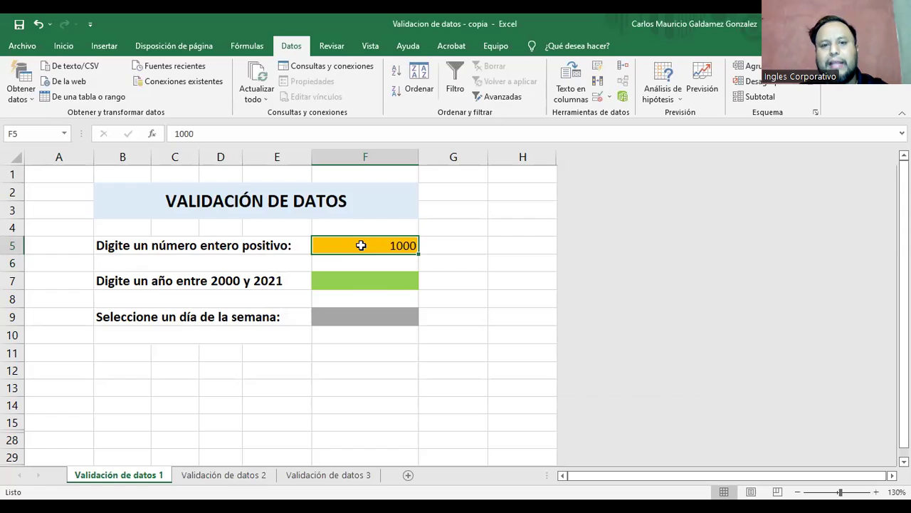
text(10.50)
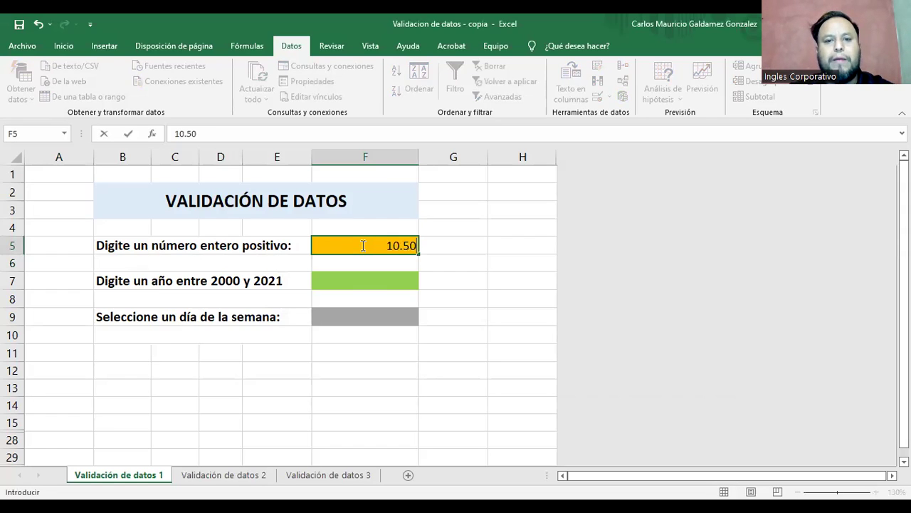
key(Return)
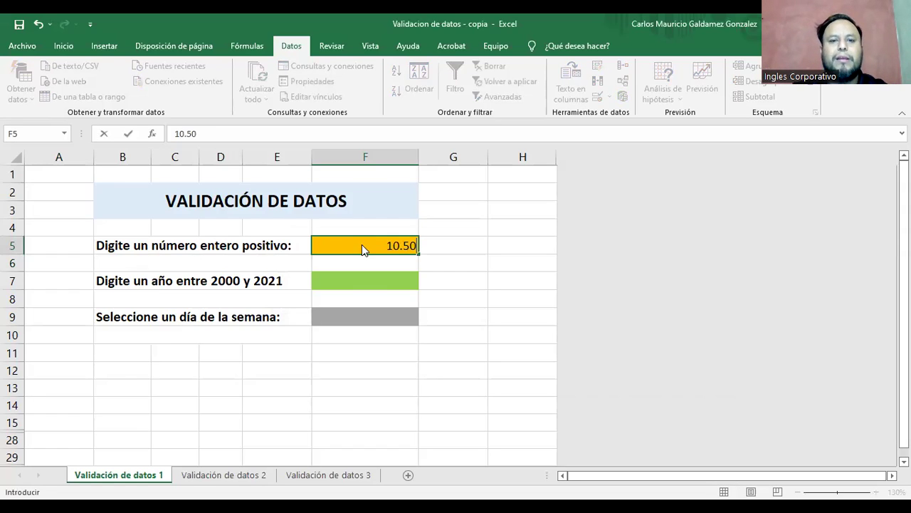
click(453, 300)
click(122, 241)
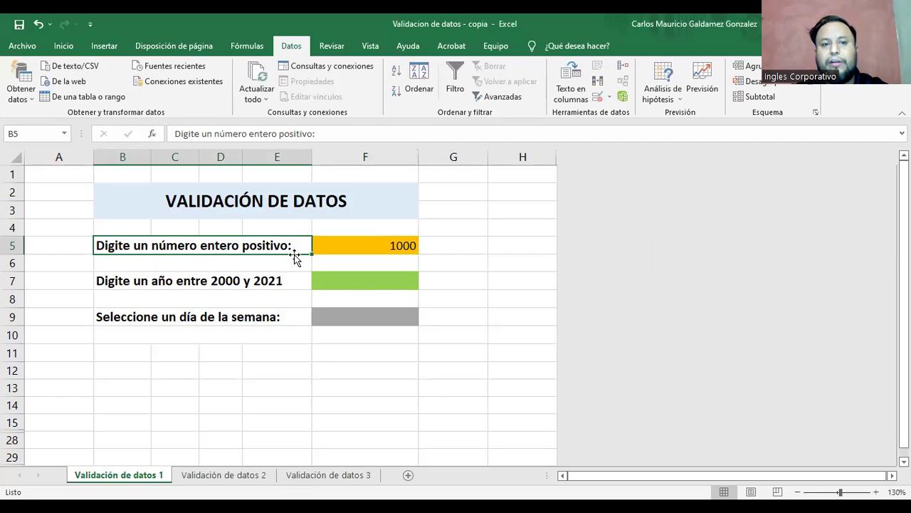
Step: Inspect the date validation criteria of the green year cell F7 and close the rule without changes
click(370, 283)
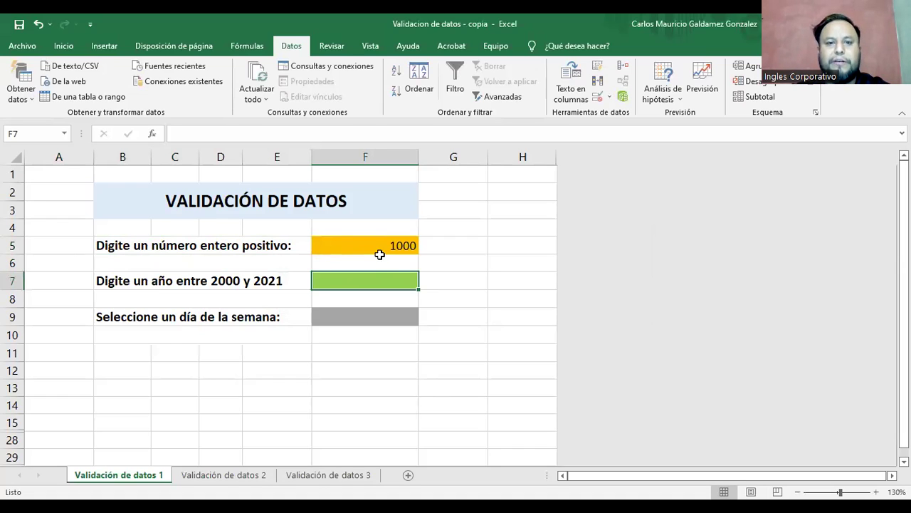
click(595, 99)
click(485, 205)
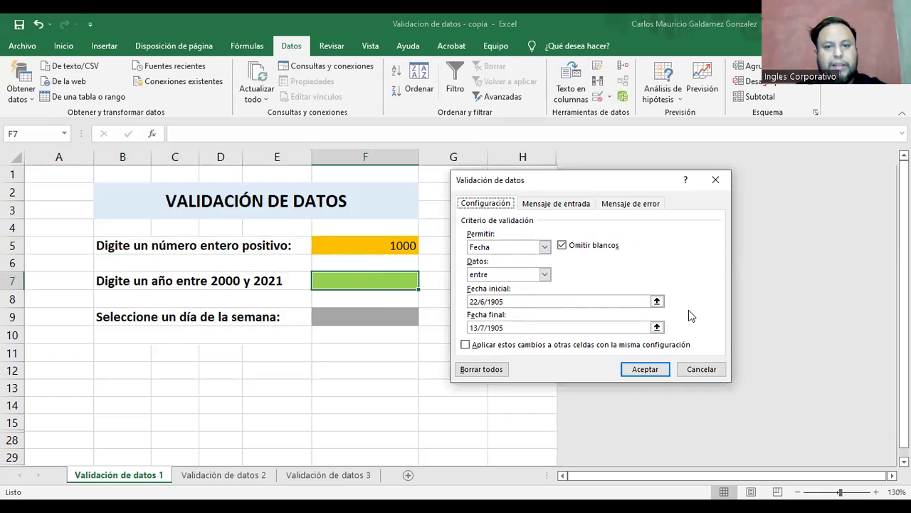
drag(590, 181, 621, 147)
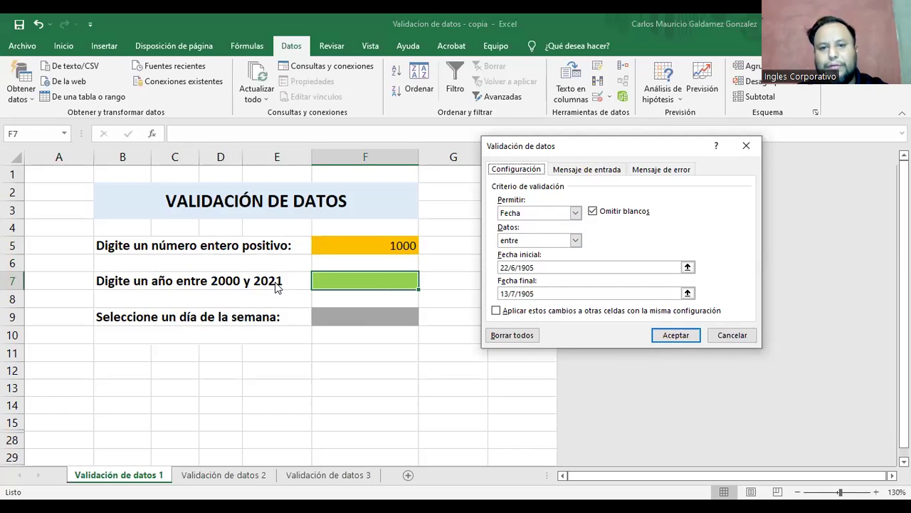
click(739, 341)
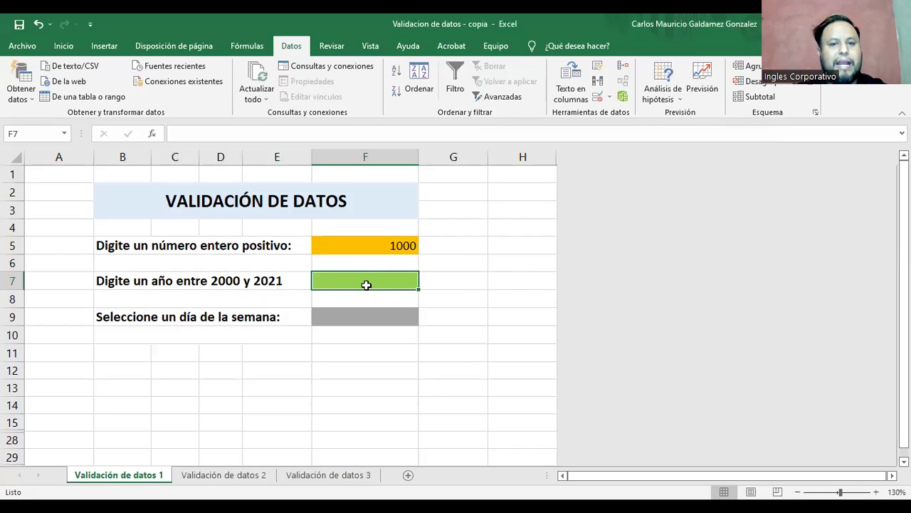
Step: Enter 2012 in the green year cell F7 to test its validation rule
text(20)
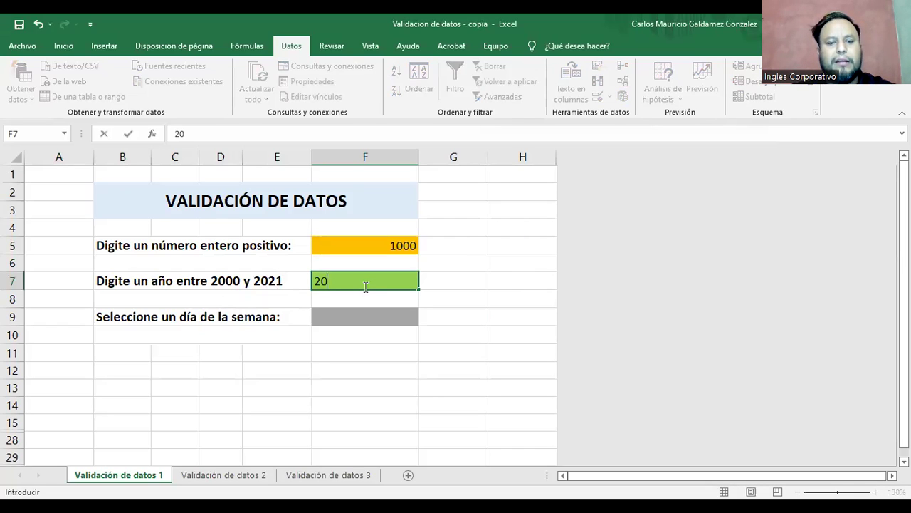
text(12)
key(Return)
Step: Try 2022 in the year cell F7, retry with 2000, and undo that entry
click(364, 286)
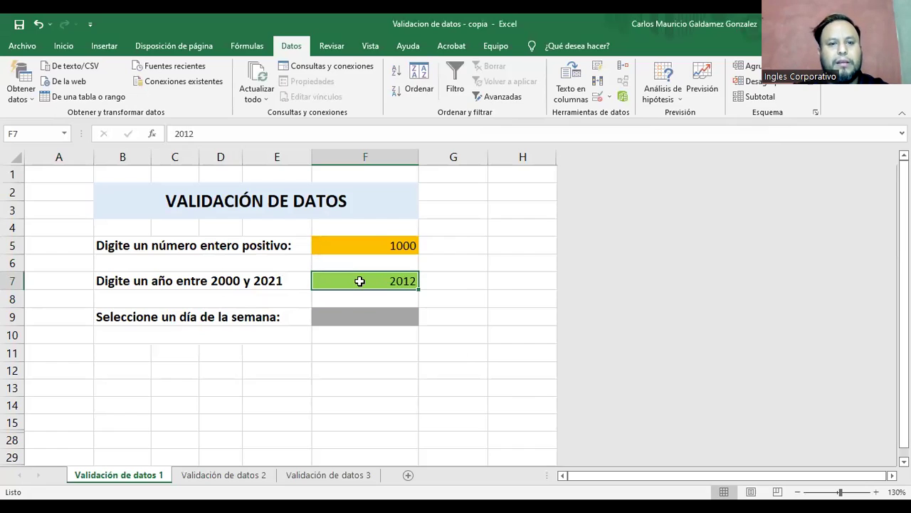
text(2022)
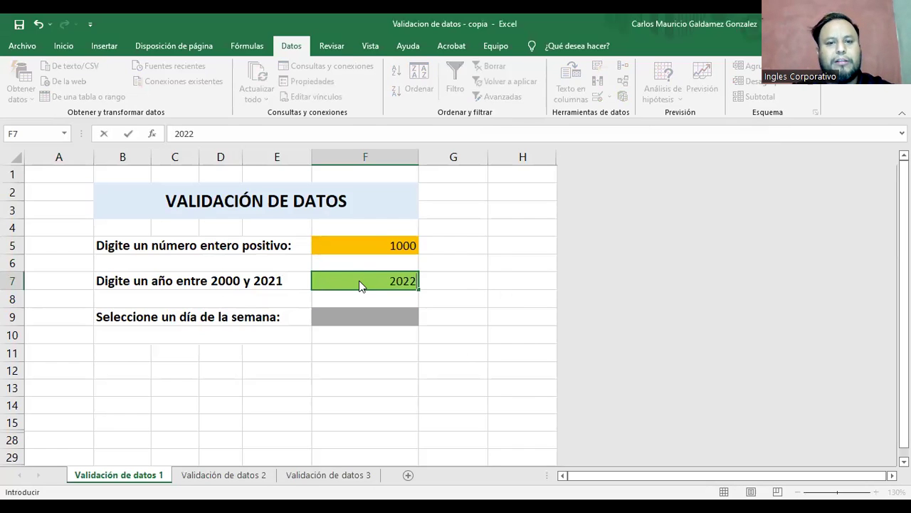
key(Return)
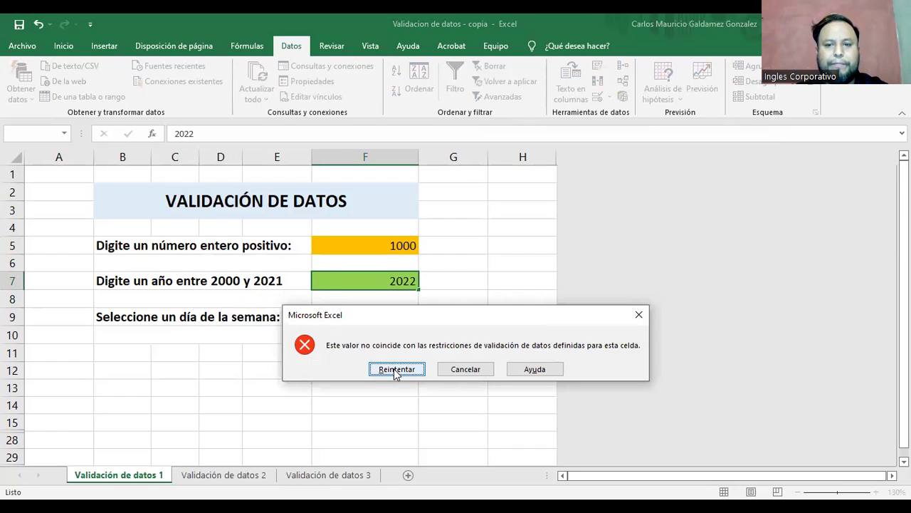
click(393, 368)
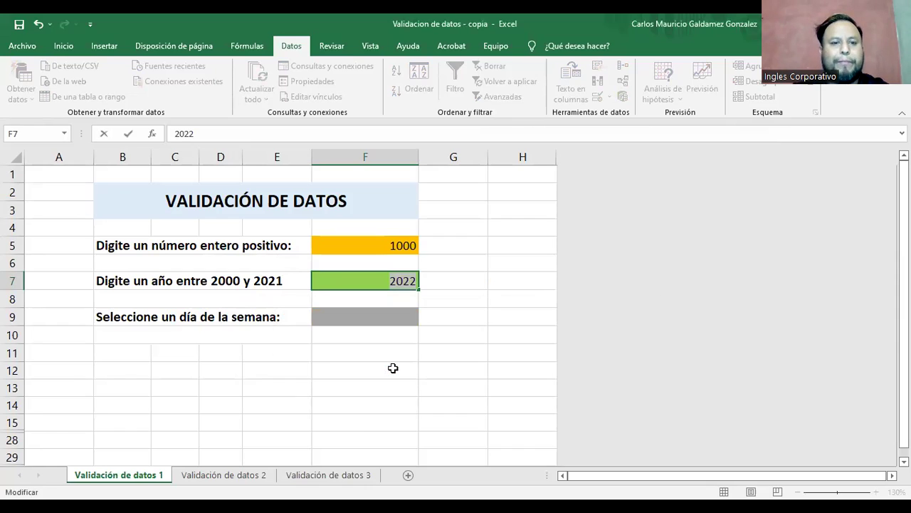
text(2000)
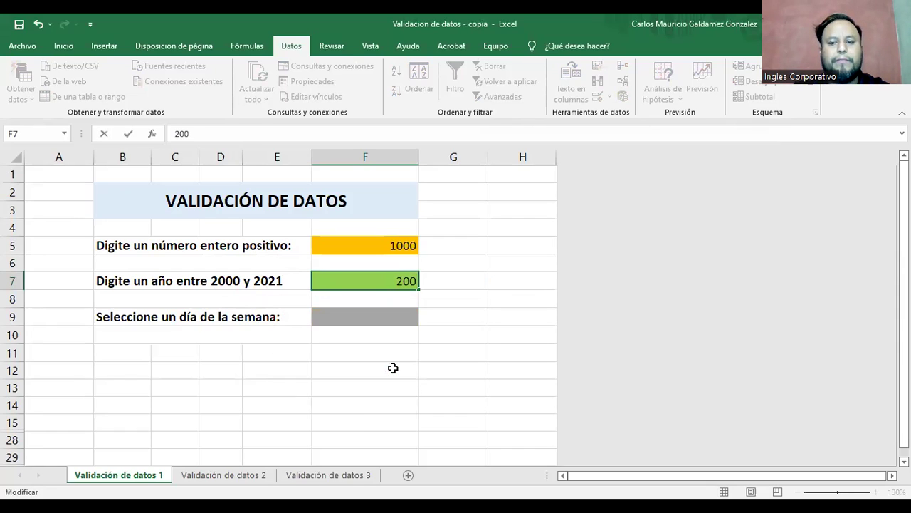
key(Return)
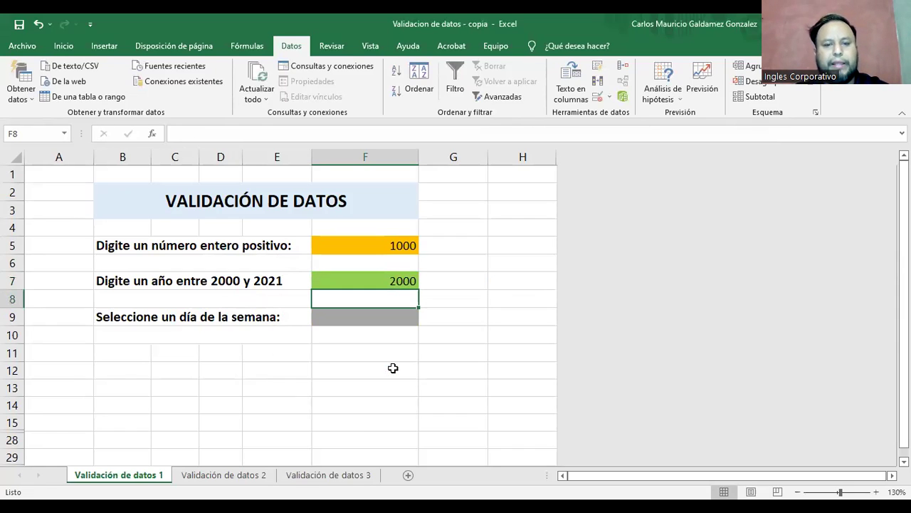
key(ctrl+z)
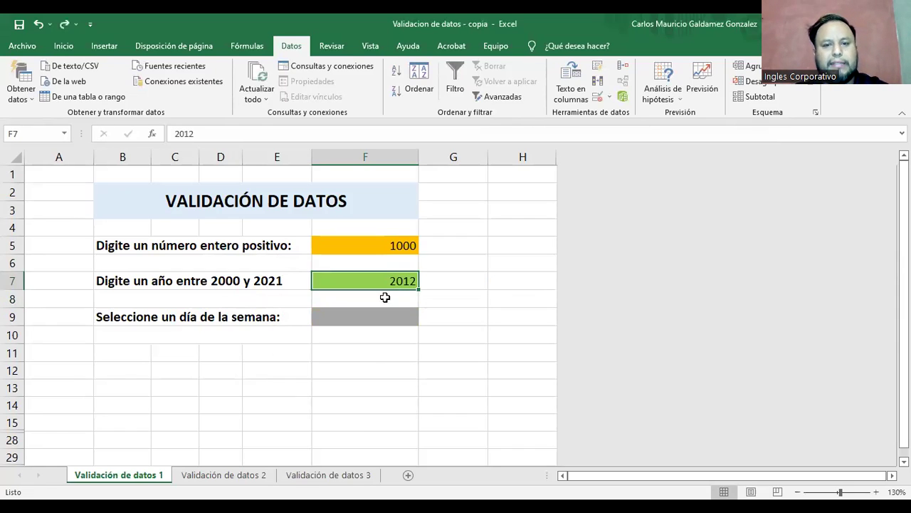
Step: Change F7's date validation rule to start at 22/6/2000 and end at 13/7/2021
click(593, 102)
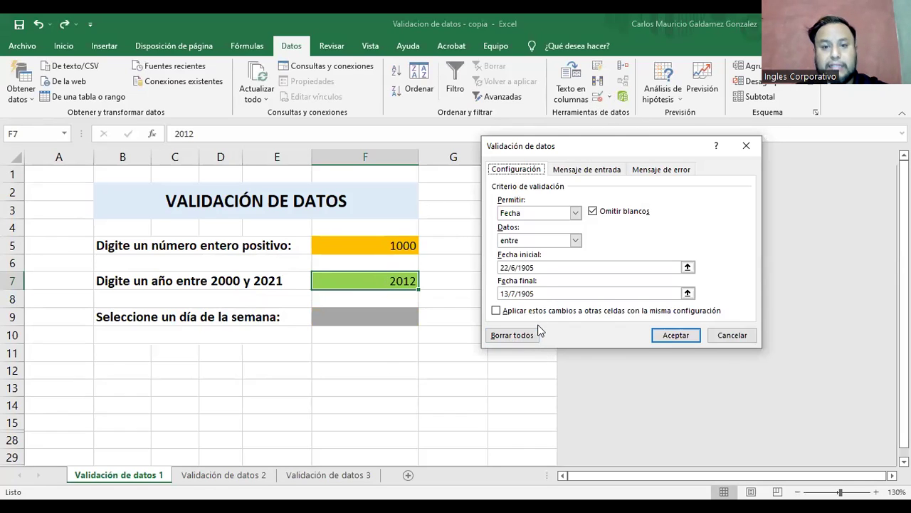
click(542, 265)
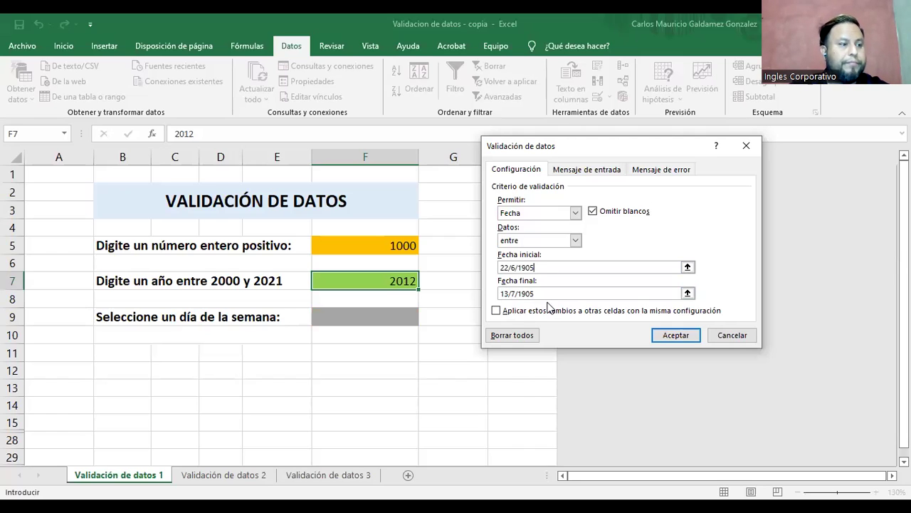
click(688, 267)
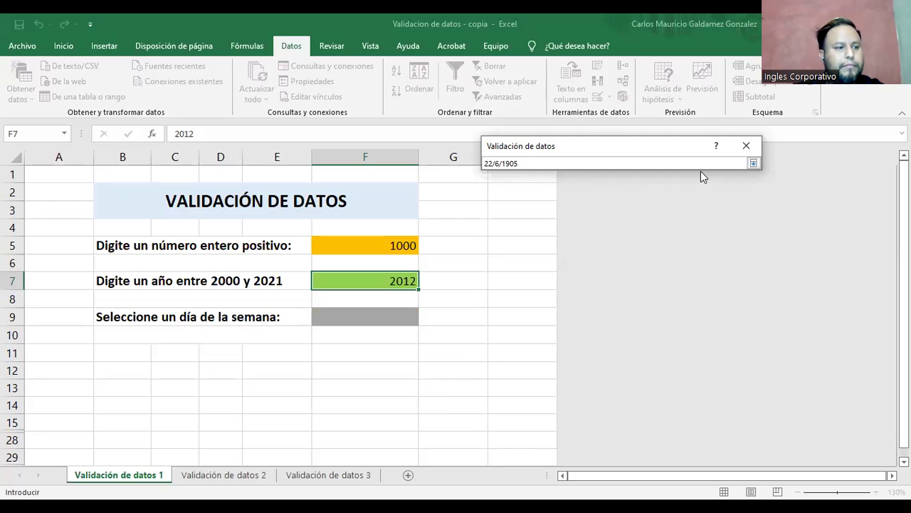
click(753, 164)
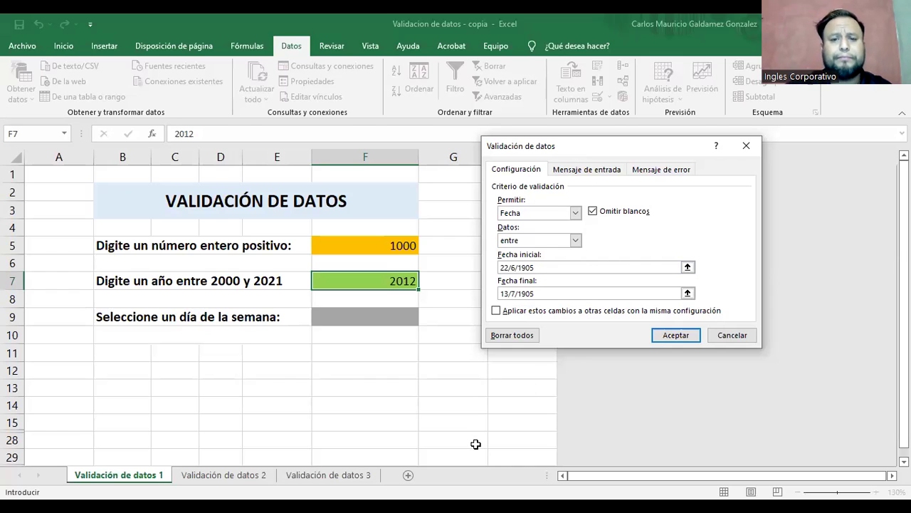
double_click(522, 271)
text(2000)
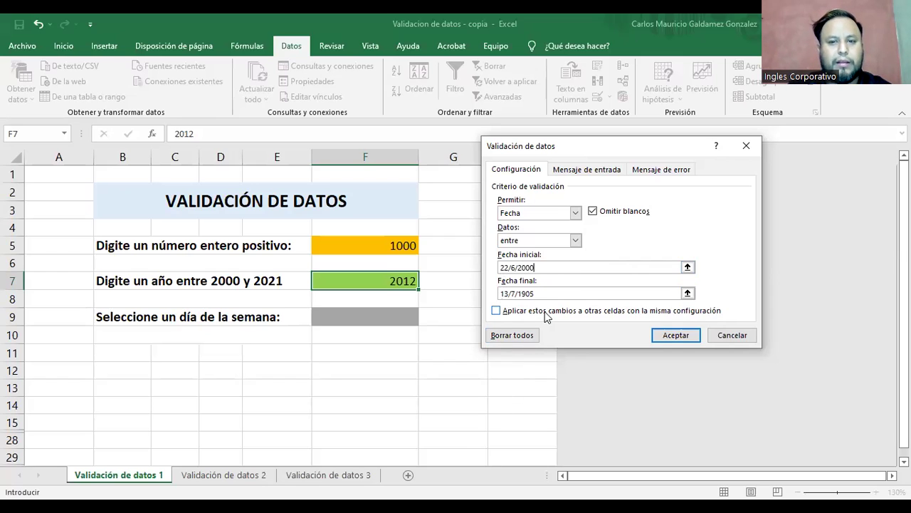
click(525, 294)
double_click(529, 294)
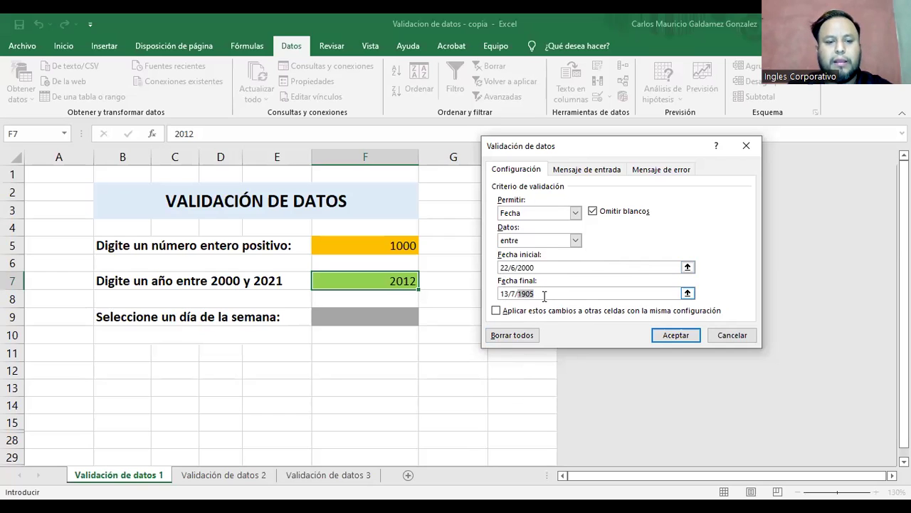
text(2021)
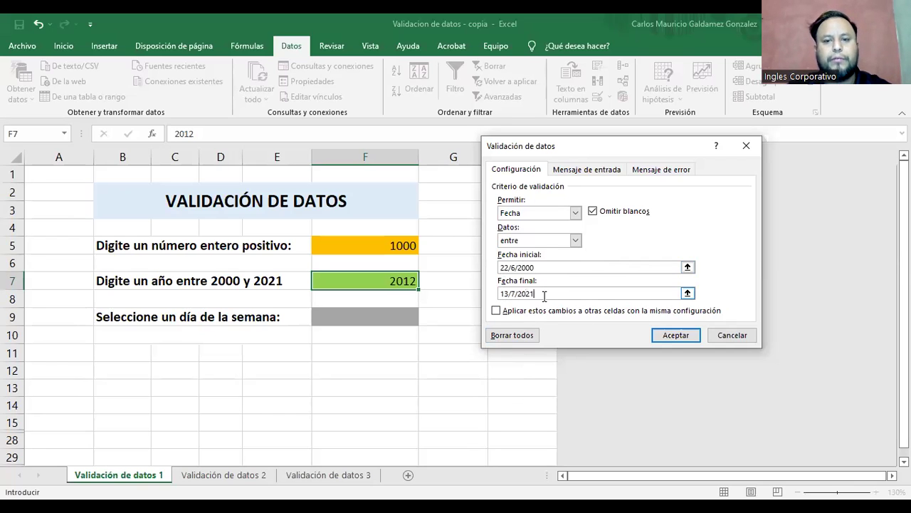
key(Return)
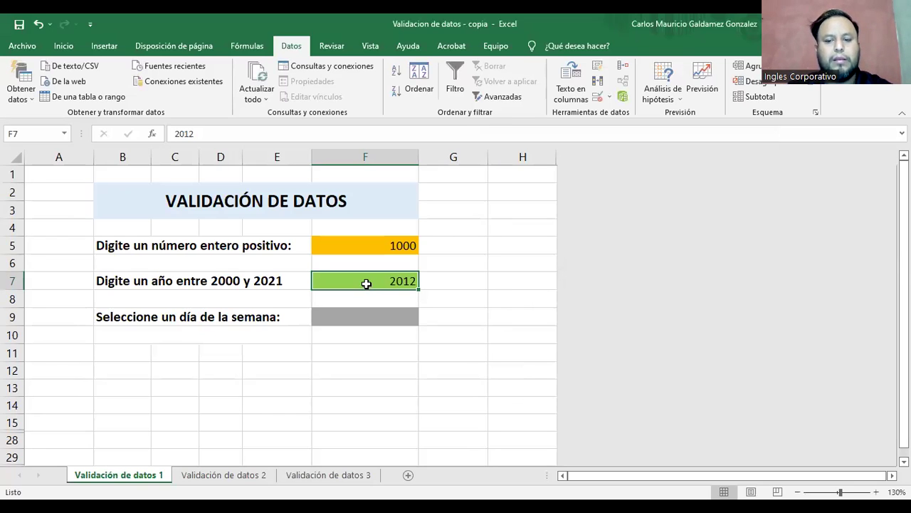
Step: Try the years 2022 and 2021 in the year cell F7 and cancel the entry
text(2022)
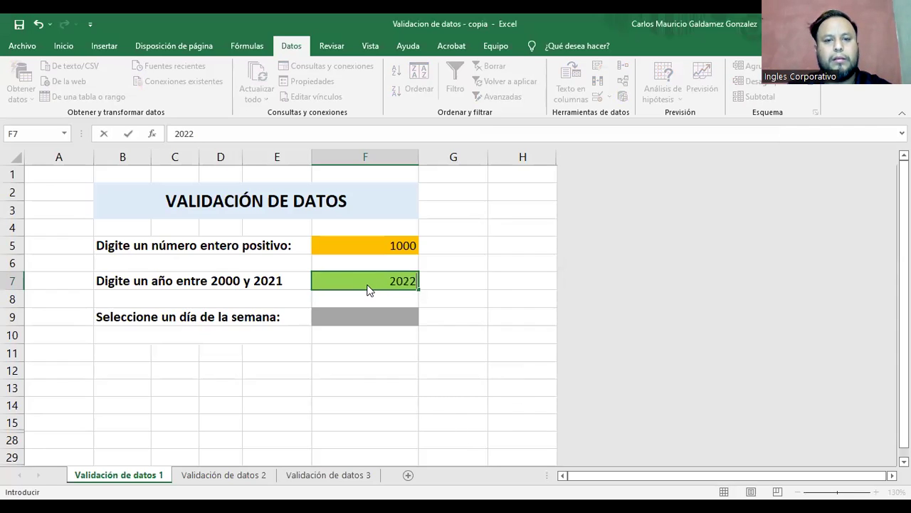
key(Return)
key(Return)
text(2021)
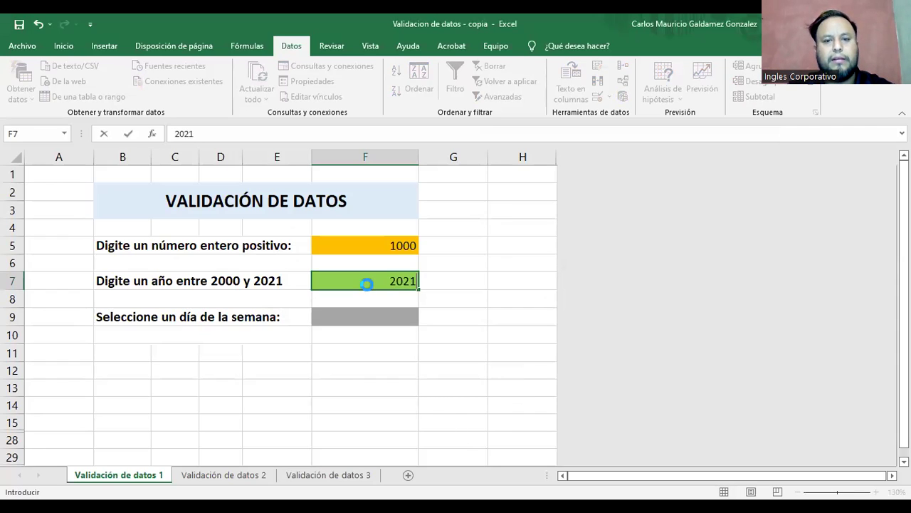
key(Return)
key(Escape)
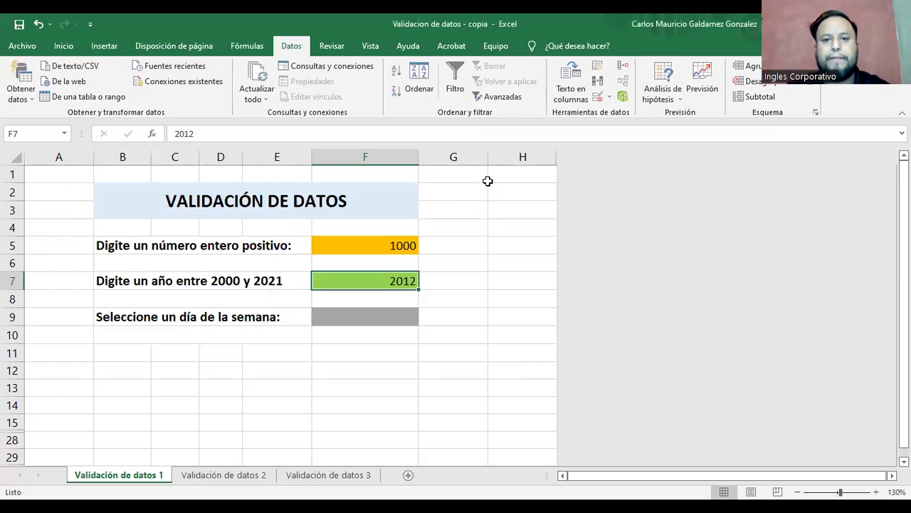
Step: Change F7's validation rule to allow a Número entero between 2000 and 2021
click(598, 97)
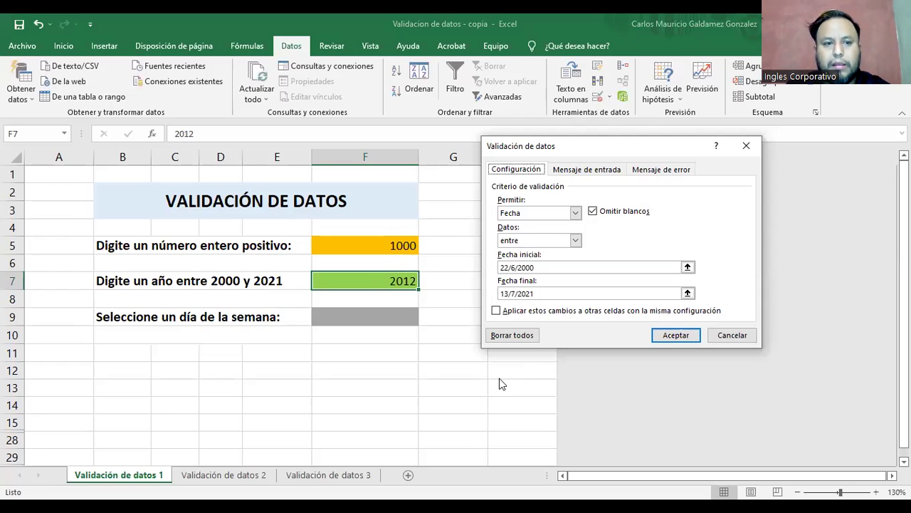
click(575, 214)
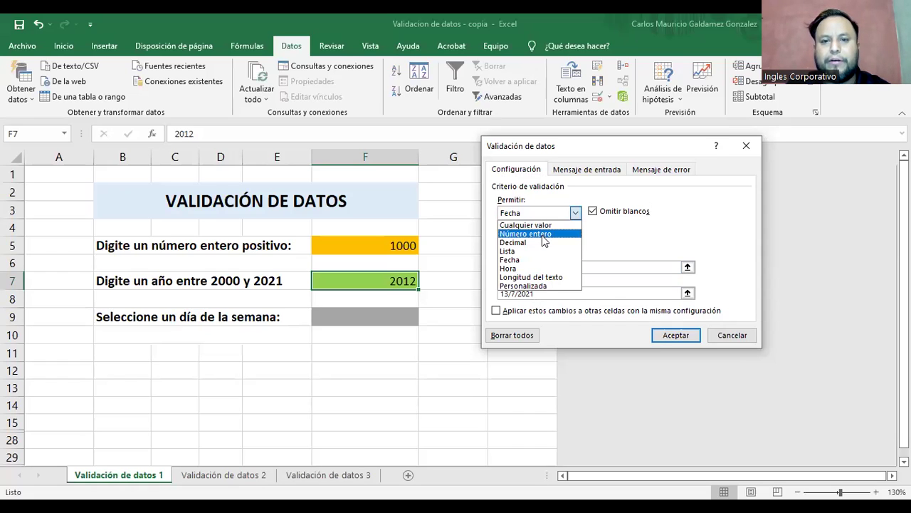
click(542, 235)
click(663, 267)
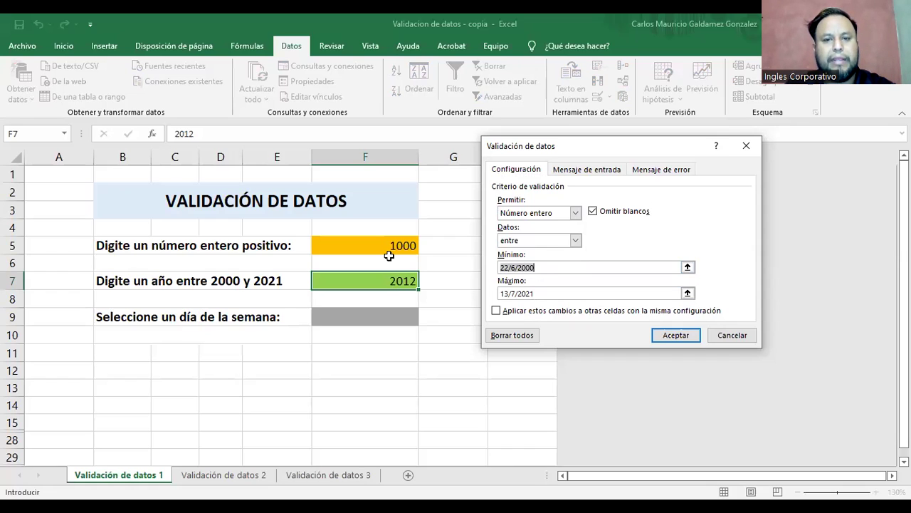
text(2000)
key(Tab)
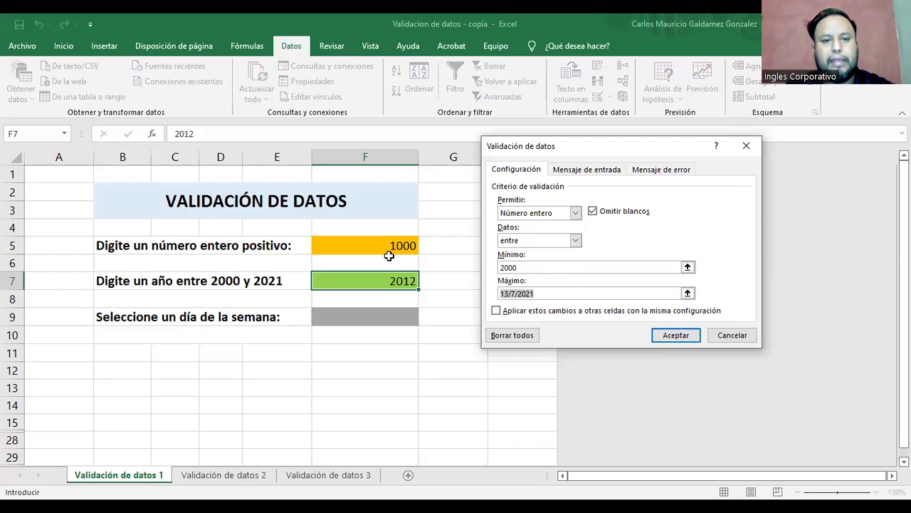
text(2021)
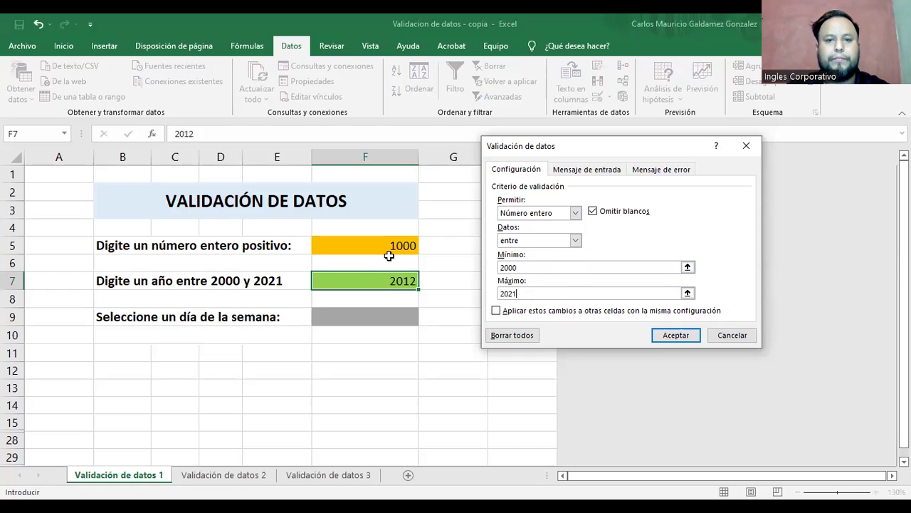
key(Return)
Step: Try 1999 in the year cell F7, dismiss the alert and enter 2000 instead
text(1999)
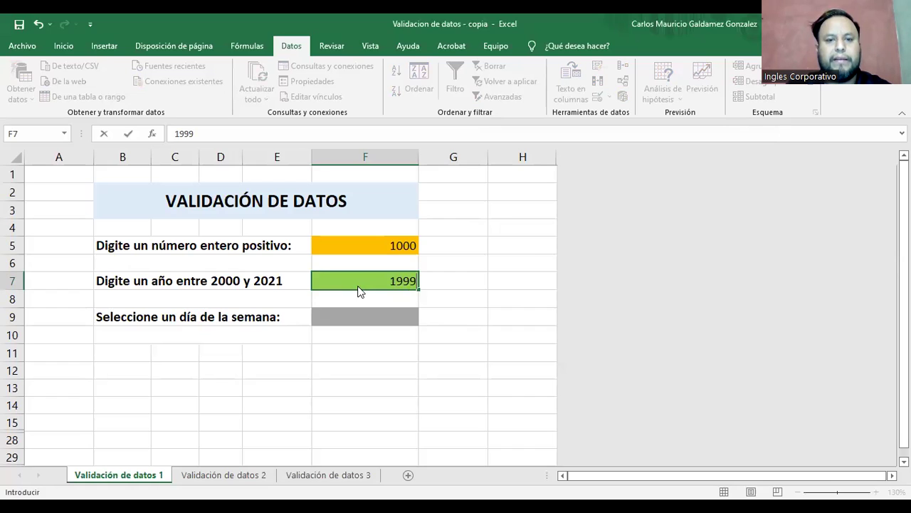
key(Return)
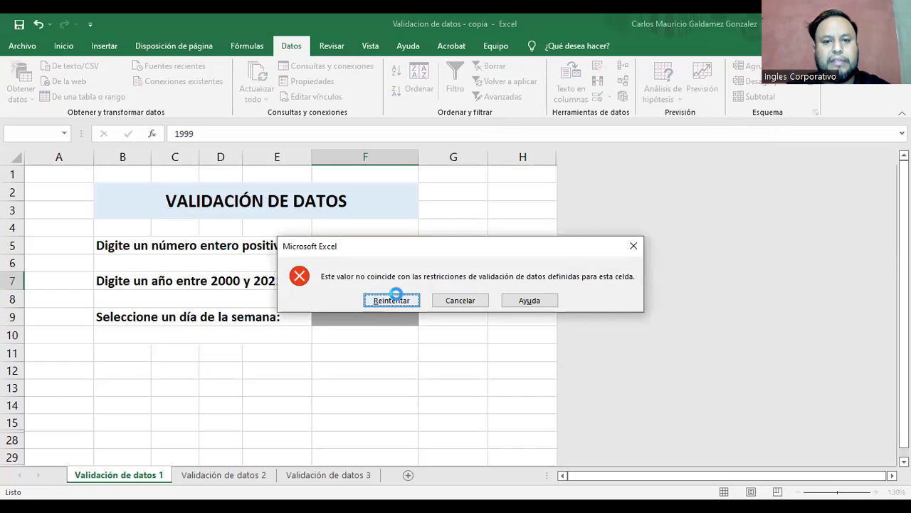
click(396, 294)
text(2000)
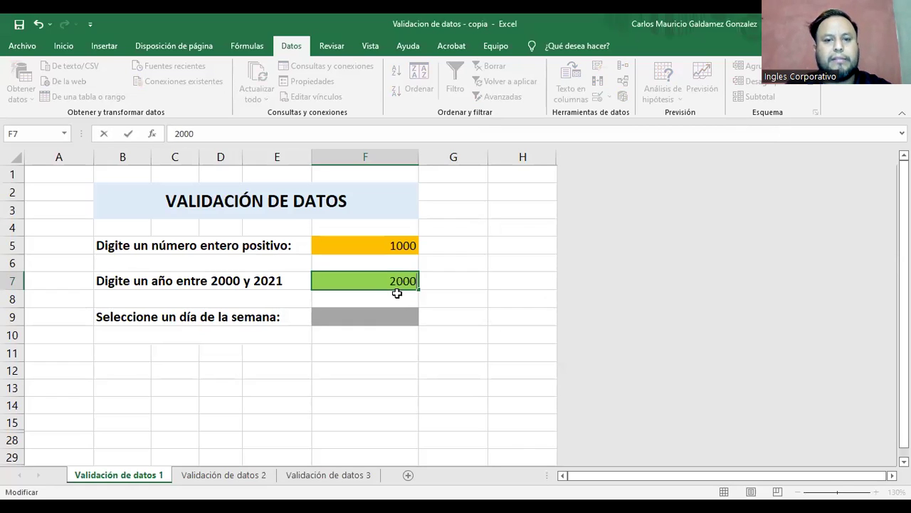
key(Return)
Step: Try 2022 in the year cell F7 and cancel the entry
key(Up)
text(2022)
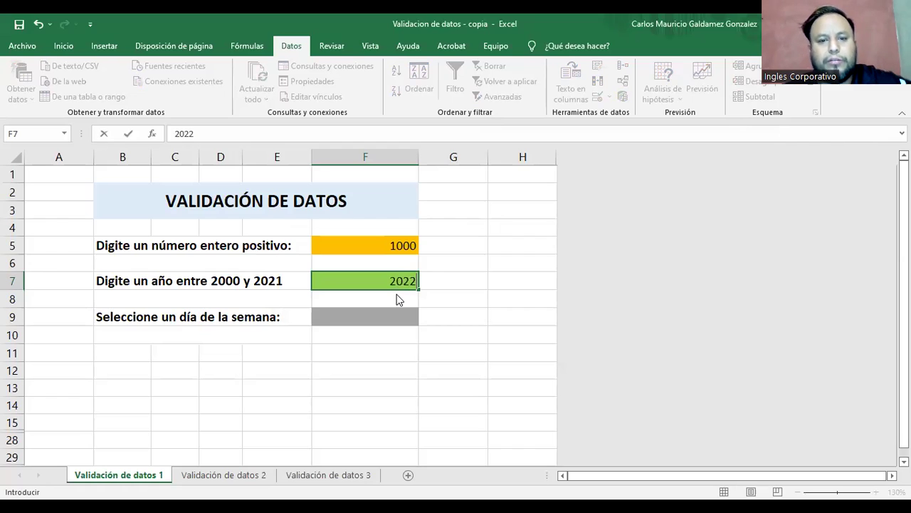
key(Return)
key(Tab)
key(Escape)
Step: Undo the recent entries and validation rule changes, clearing the year cell F7 and the positive-integer cell F5
key(ctrl+z)
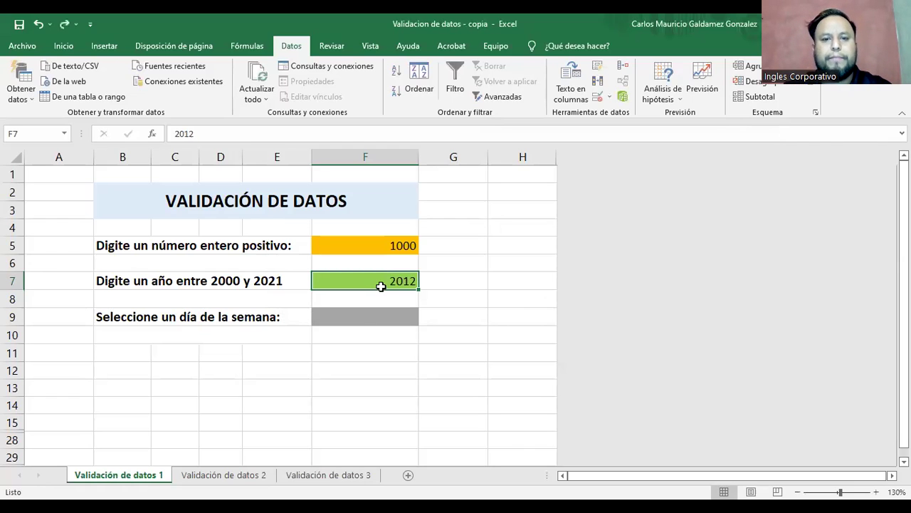
key(Delete)
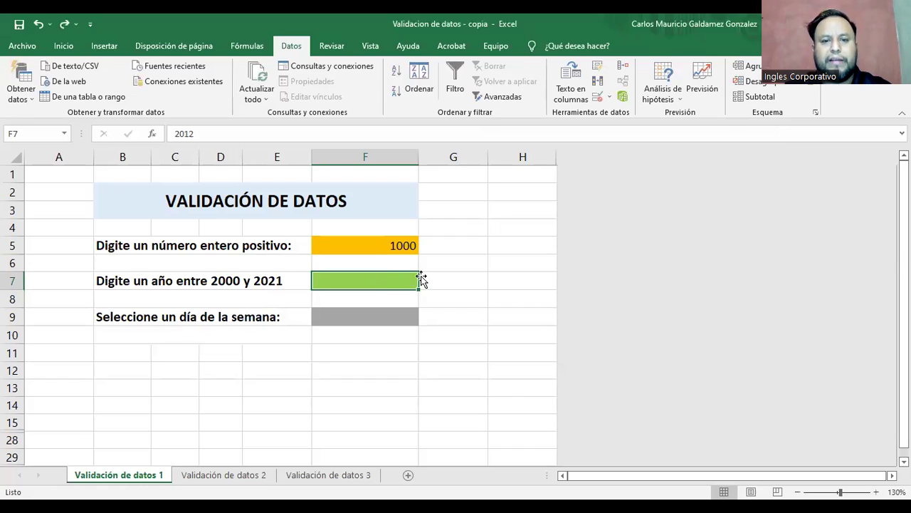
key(Up)
key(Up)
key(Delete)
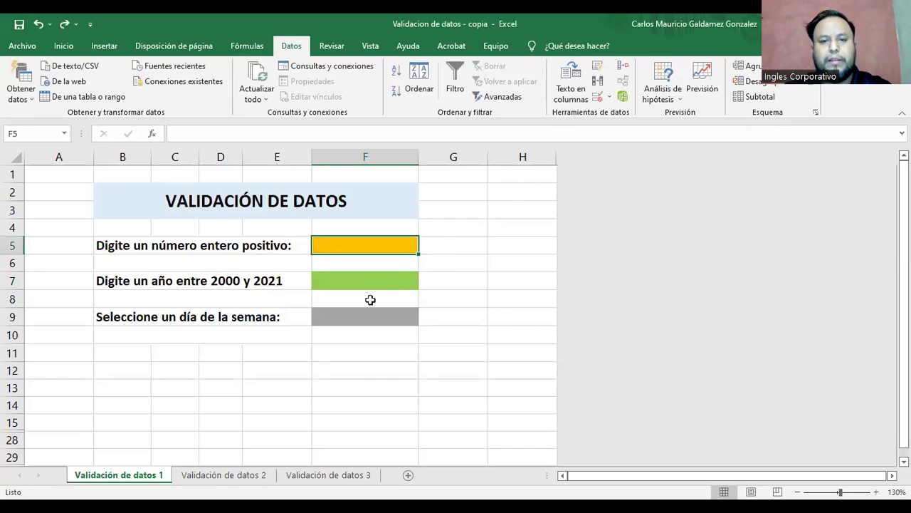
Step: Try cell B7 as the start date in F7's date validation rule and close the rule
click(359, 277)
click(597, 96)
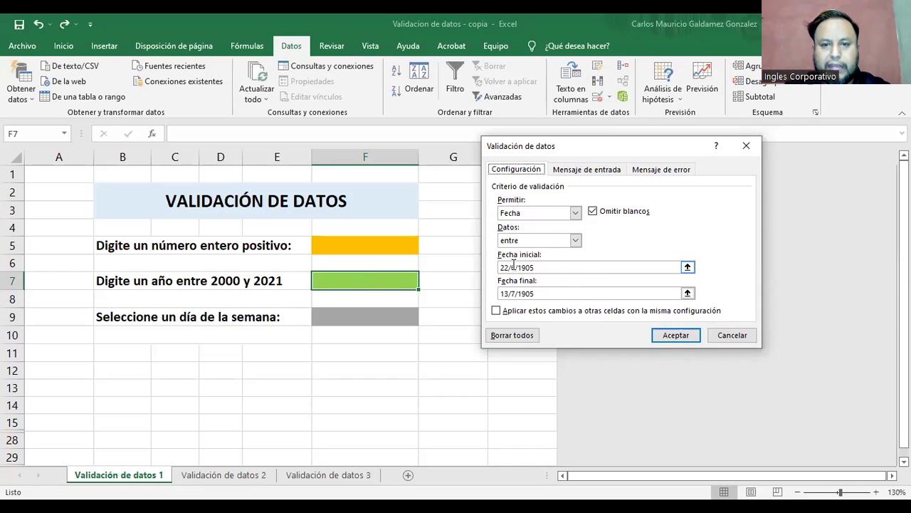
drag(499, 267, 587, 266)
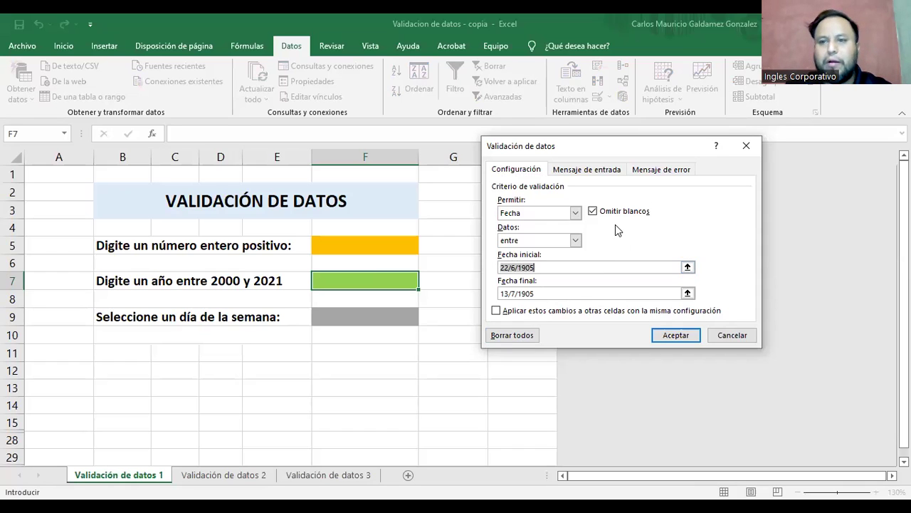
click(162, 278)
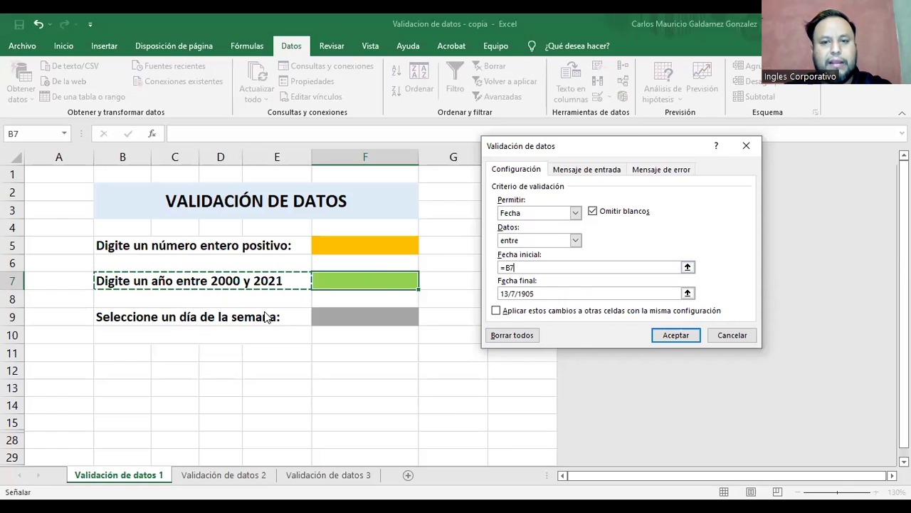
key(Return)
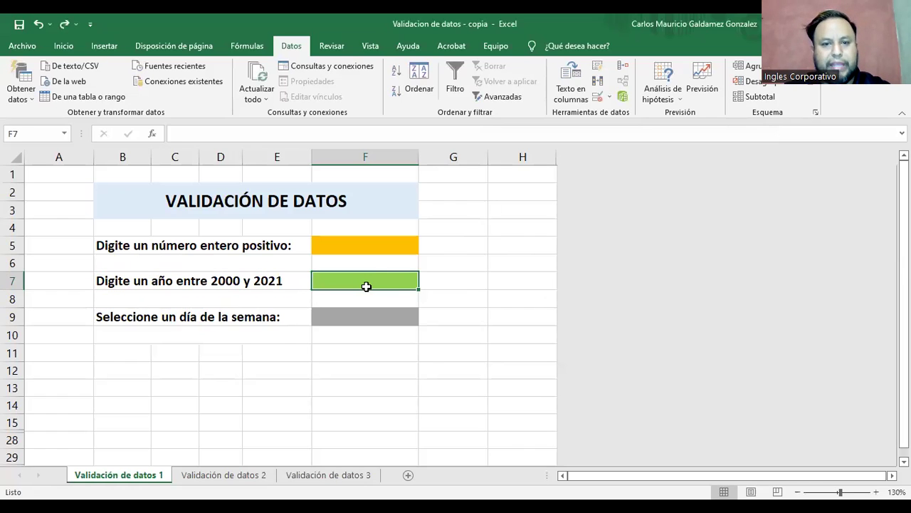
Step: Review the validation rules of year cell F7 and weekday cell F9, including F9's list source and drop-down options
click(595, 100)
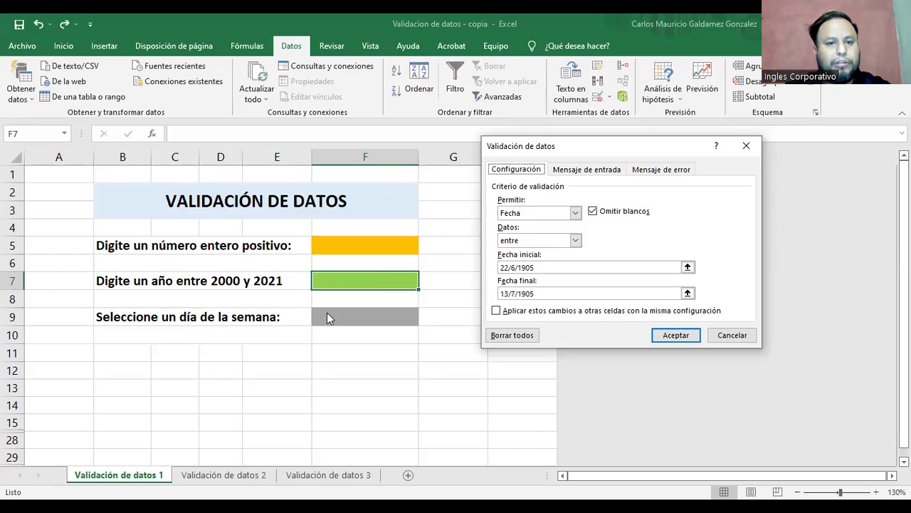
key(Escape)
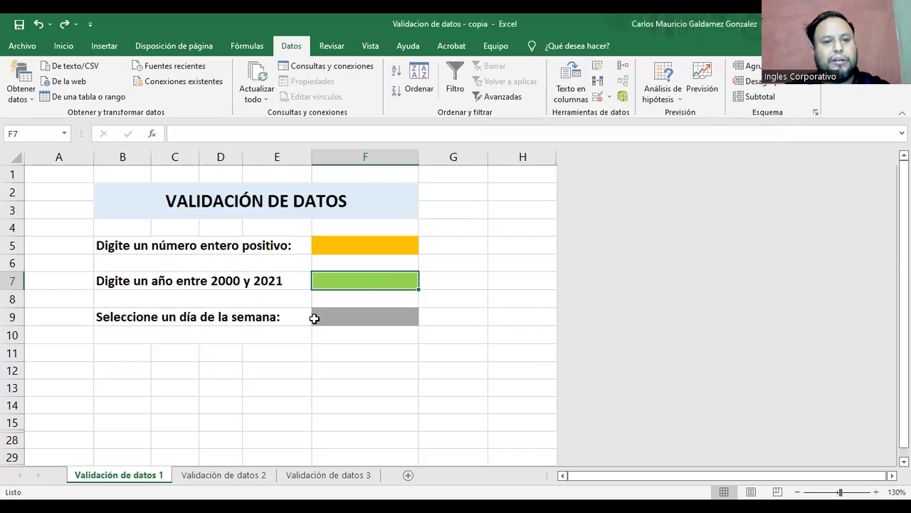
click(351, 316)
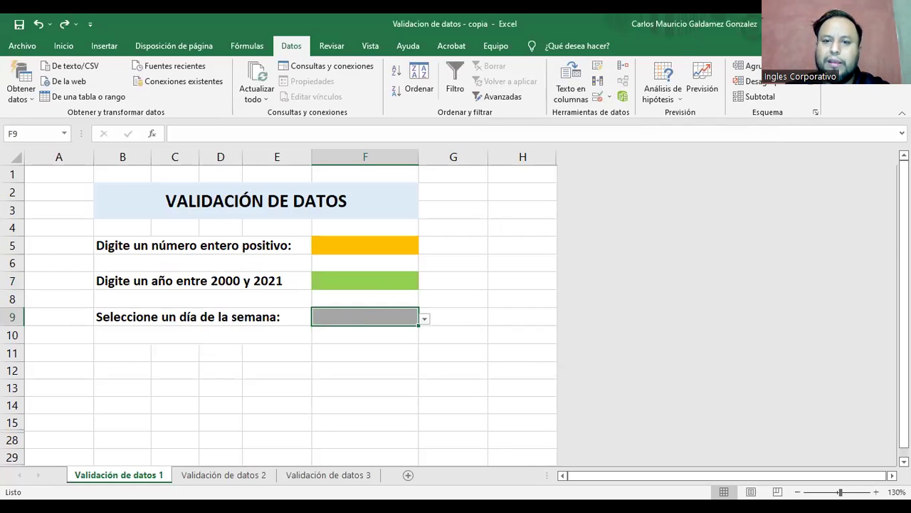
scroll(498, 434, down, 5)
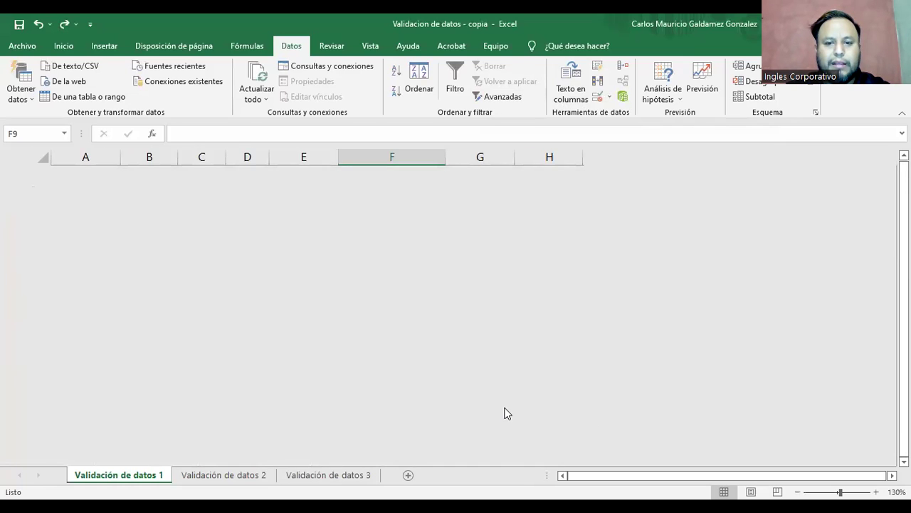
scroll(504, 413, up, 5)
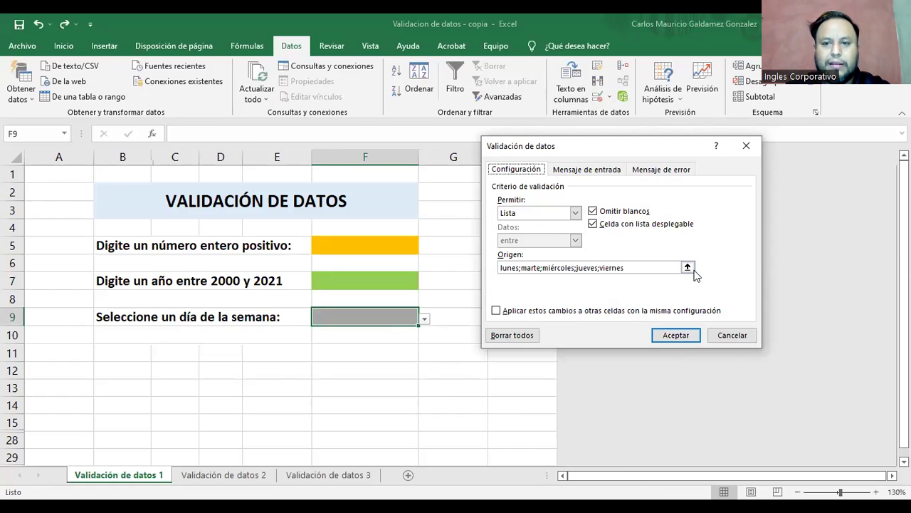
click(687, 267)
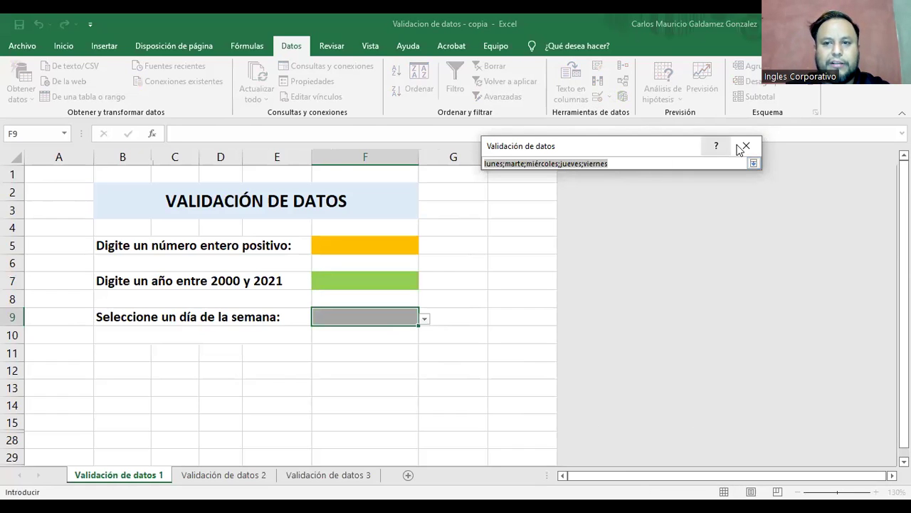
click(753, 163)
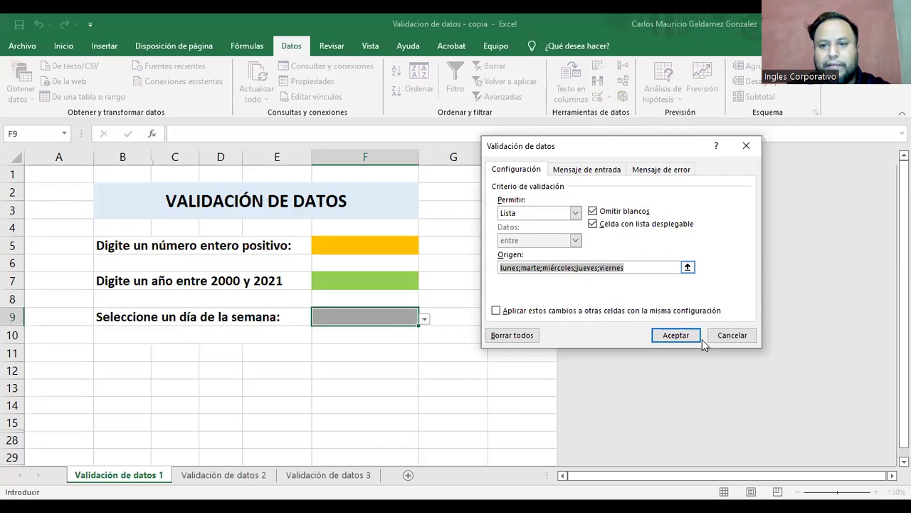
click(730, 338)
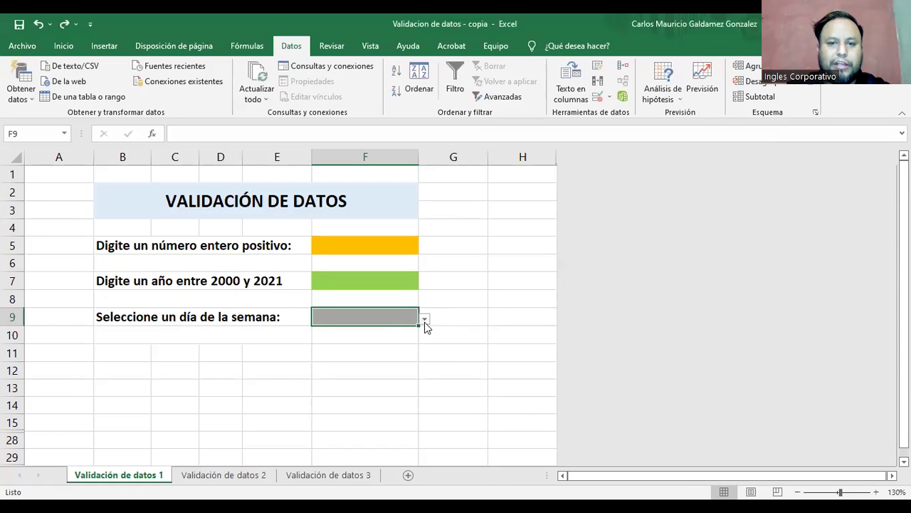
click(424, 322)
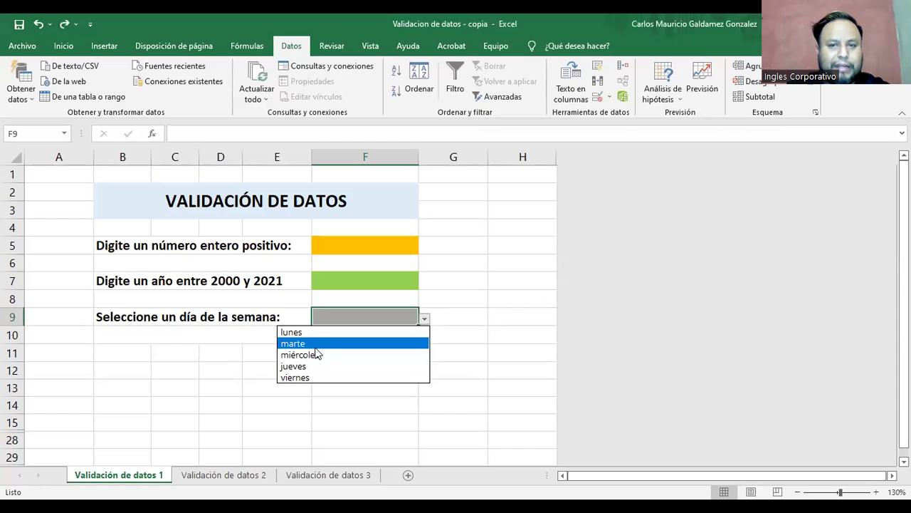
Step: Try "Lunes,Martes;Miercoles,Jueves,Viernes,Sabado" as the list source for F9, check its options and undo the change
click(598, 99)
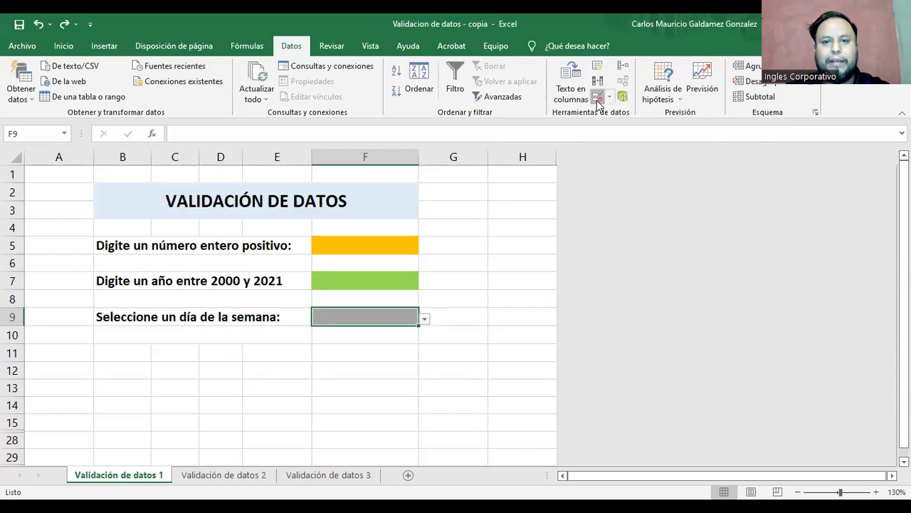
click(598, 100)
click(638, 267)
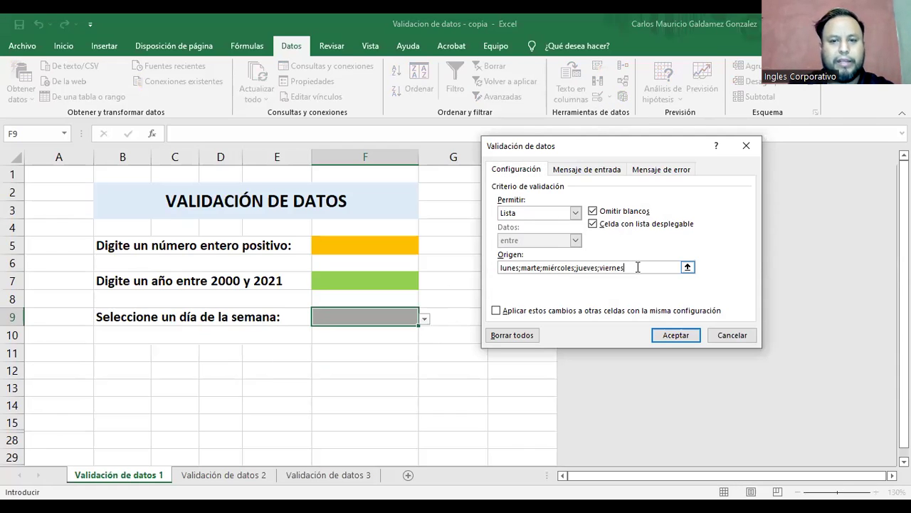
key(BackSpace)
key(BackSpace)
key(BackSpace)
key(BackSpace)
key(BackSpace)
key(BackSpace)
key(BackSpace)
key(BackSpace)
key(BackSpace)
key(BackSpace)
key(BackSpace)
key(BackSpace)
key(BackSpace)
key(BackSpace)
key(BackSpace)
key(BackSpace)
key(BackSpace)
key(BackSpace)
key(BackSpace)
key(BackSpace)
text(Lunes,Mart)
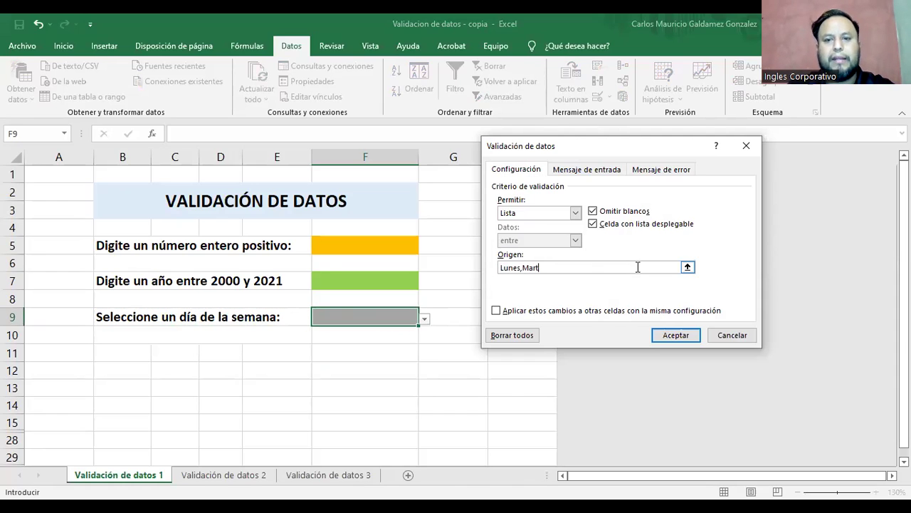
text(es;Miercol)
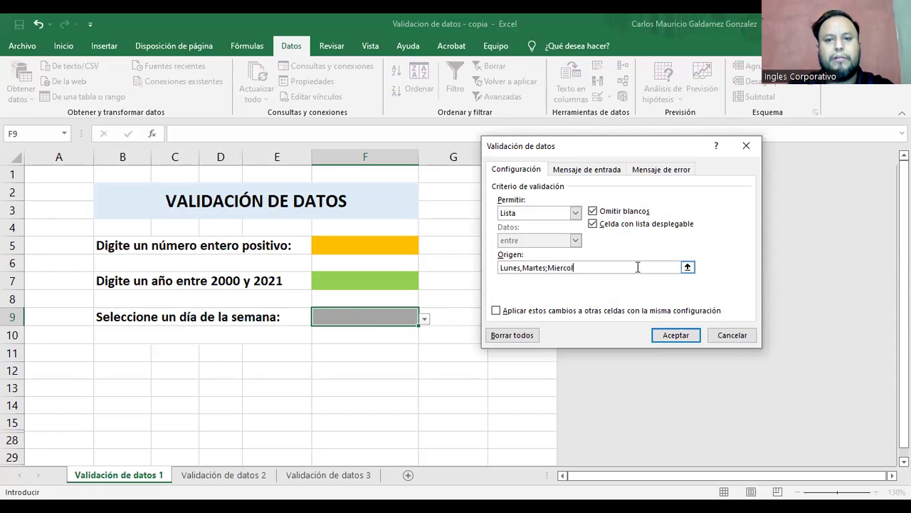
text(es,Jueves,)
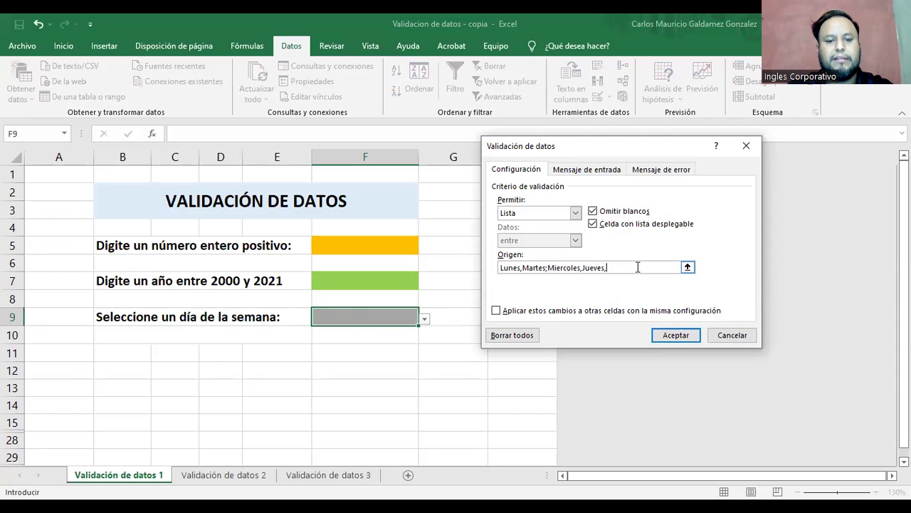
text(Viernes,)
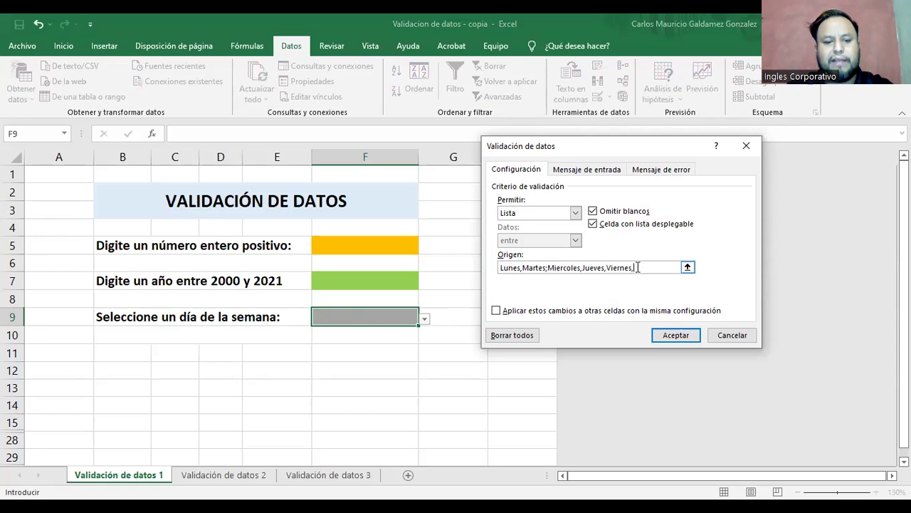
text(Sabado)
click(677, 335)
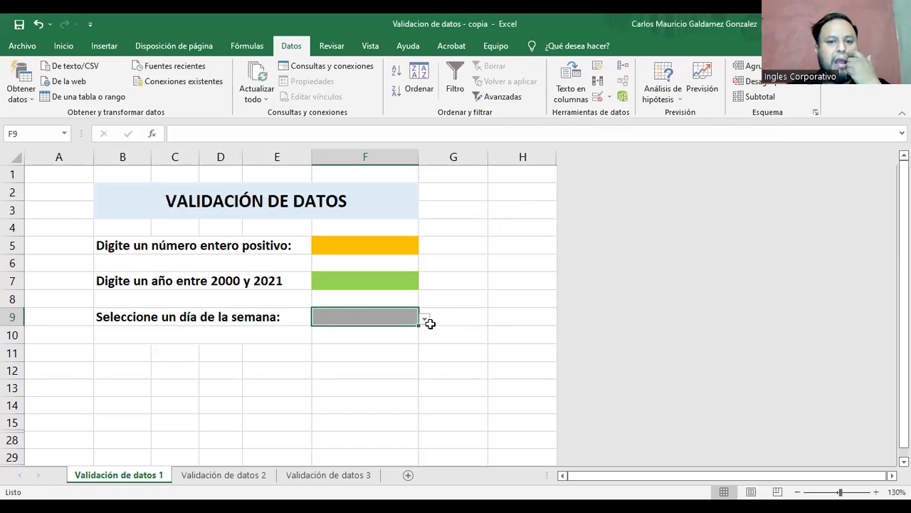
click(424, 319)
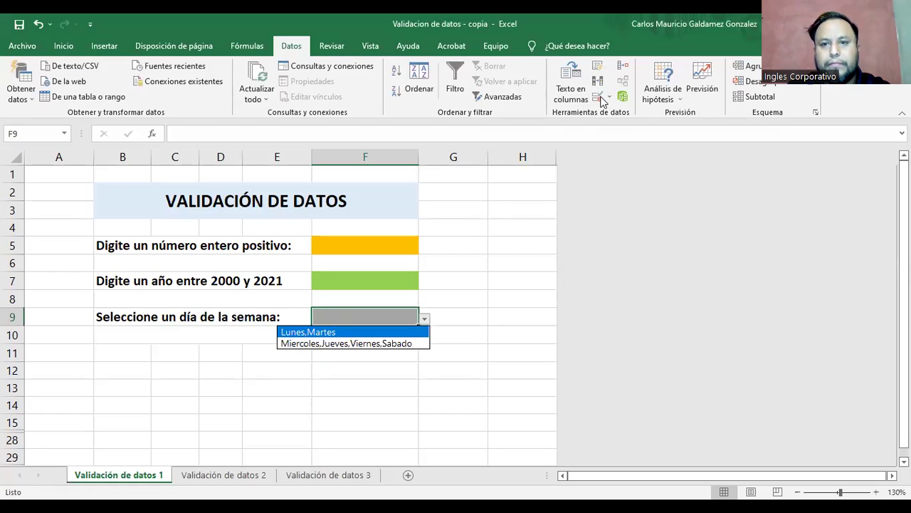
key(Escape)
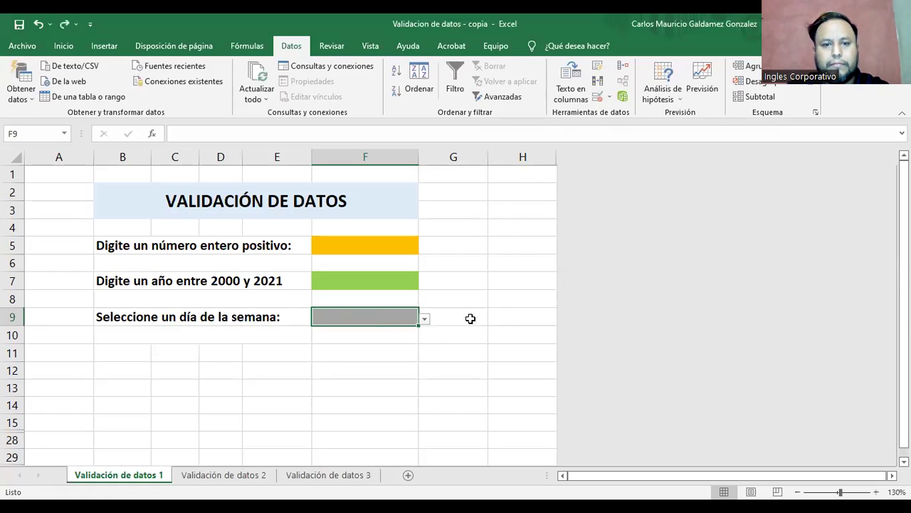
Step: Set the validation list source of weekday cell F9 to "Lunes;Martes;Miercoles;Jueves;Viernes;Sabado"
click(596, 100)
drag(678, 267, 463, 258)
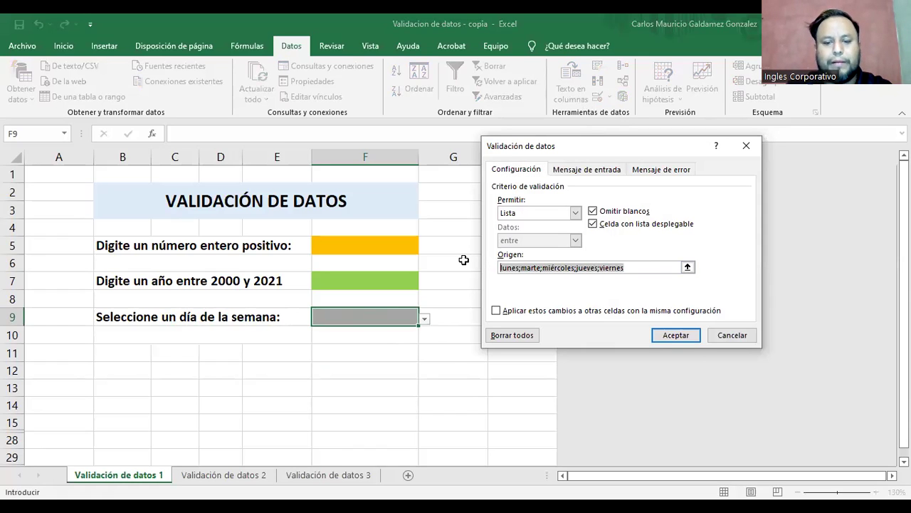
text(Lu)
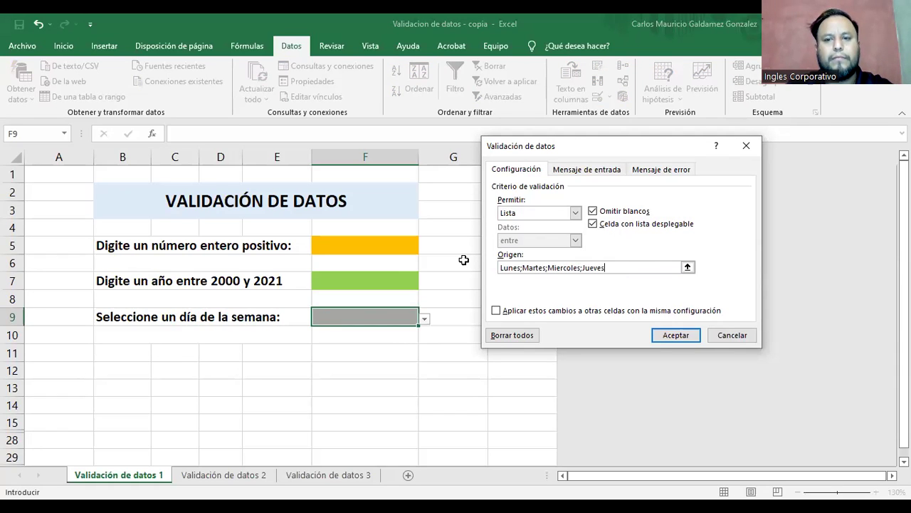
text($9:$9Vier)
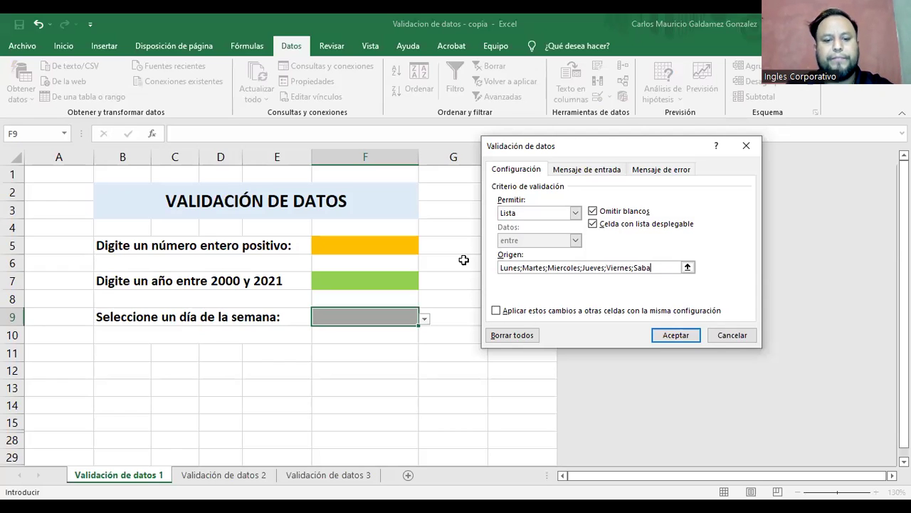
key(Return)
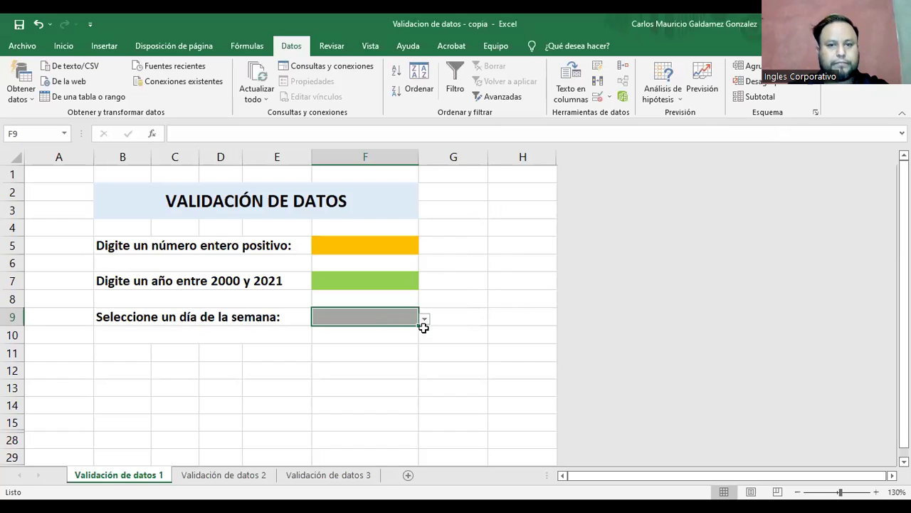
Step: Test weekday cell F9 by choosing Jueves from its list, then try entering Saturno and cancel that entry
click(424, 319)
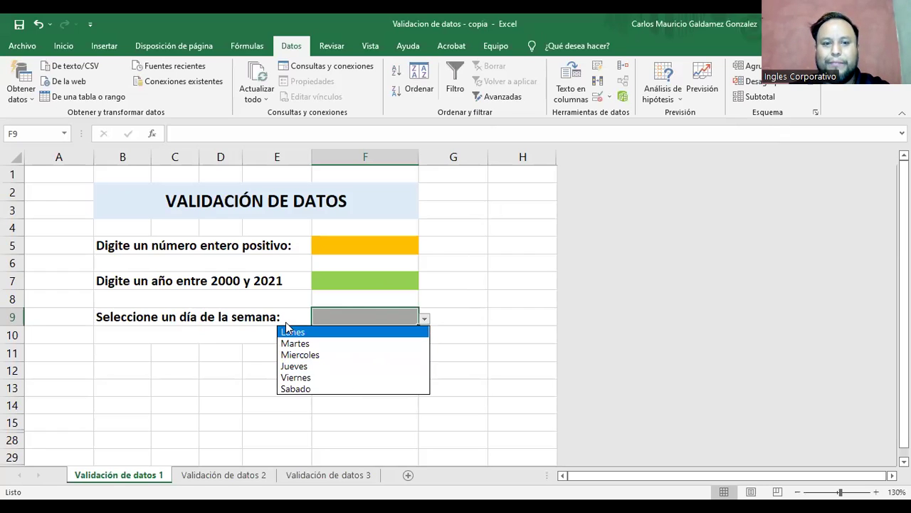
click(303, 366)
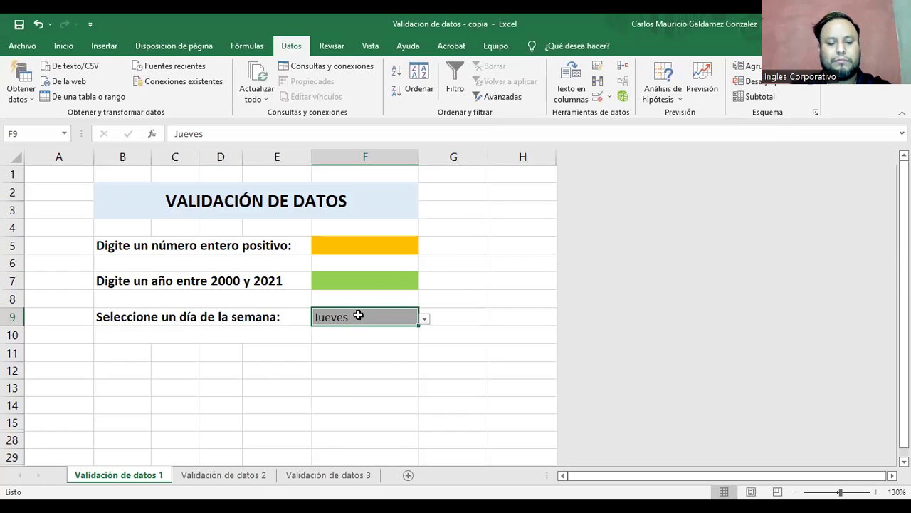
text(Saturn)
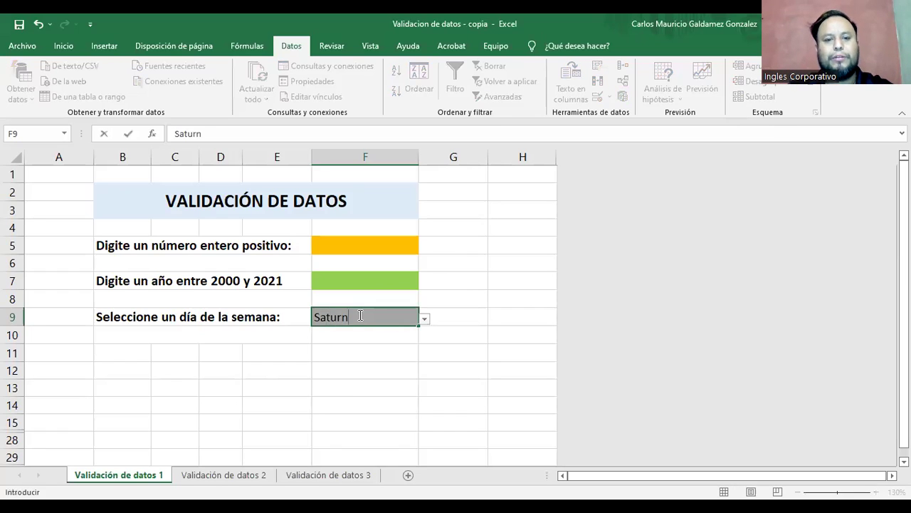
key(Return)
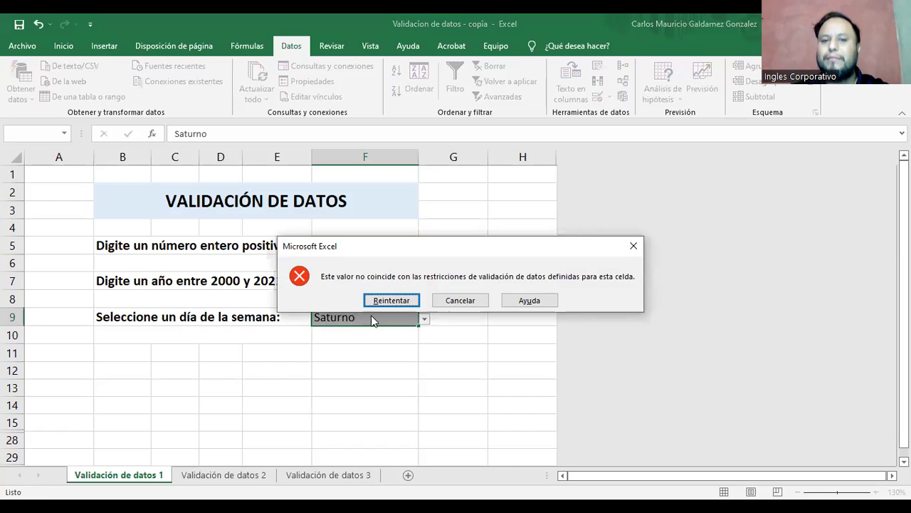
click(468, 301)
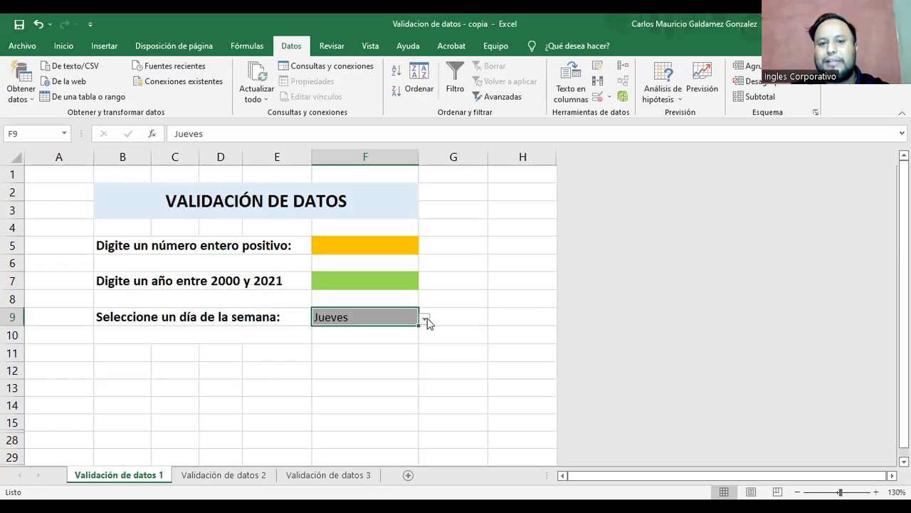
click(425, 320)
key(Escape)
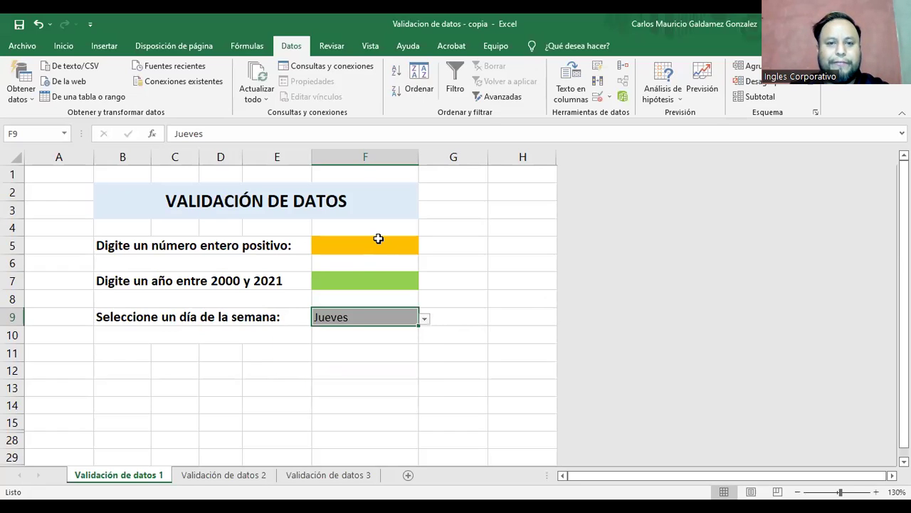
Step: Revisit input cells F5 and F7, then choose Lunes from the list in weekday cell F9
key(Up)
key(Up)
key(Up)
key(Up)
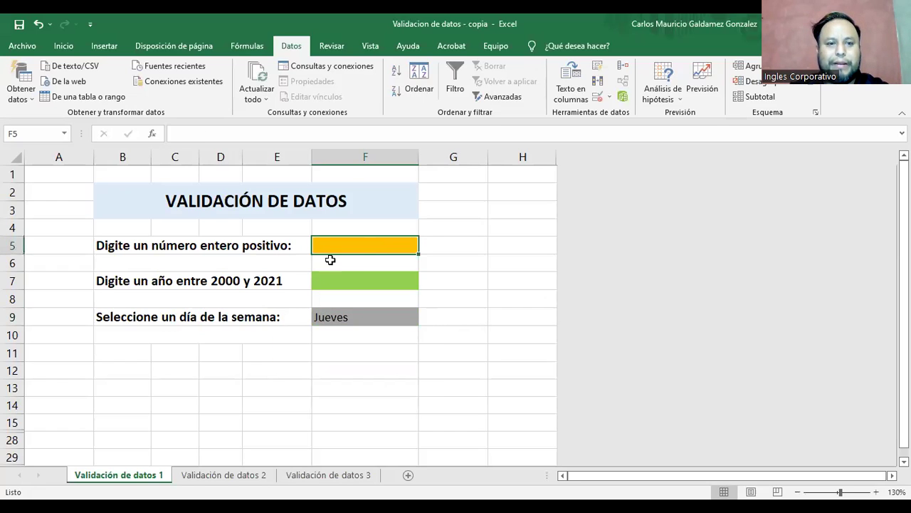
click(369, 280)
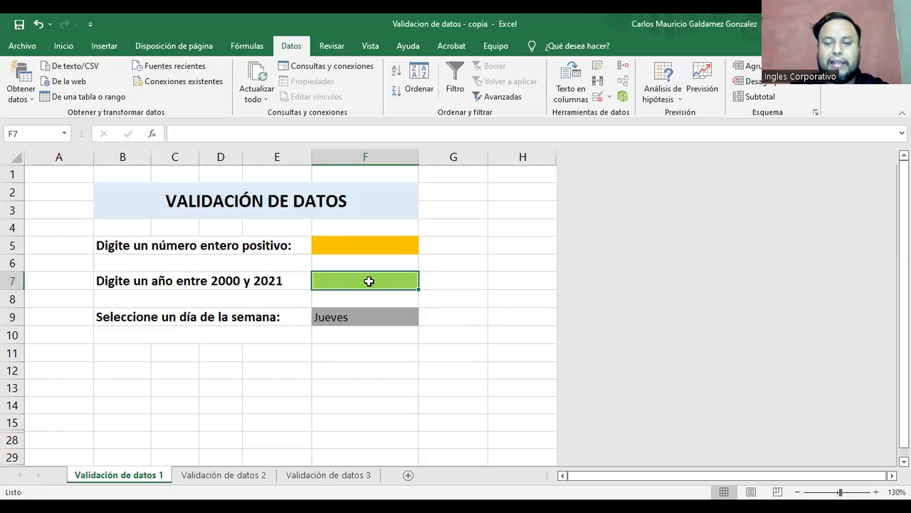
click(371, 319)
click(424, 320)
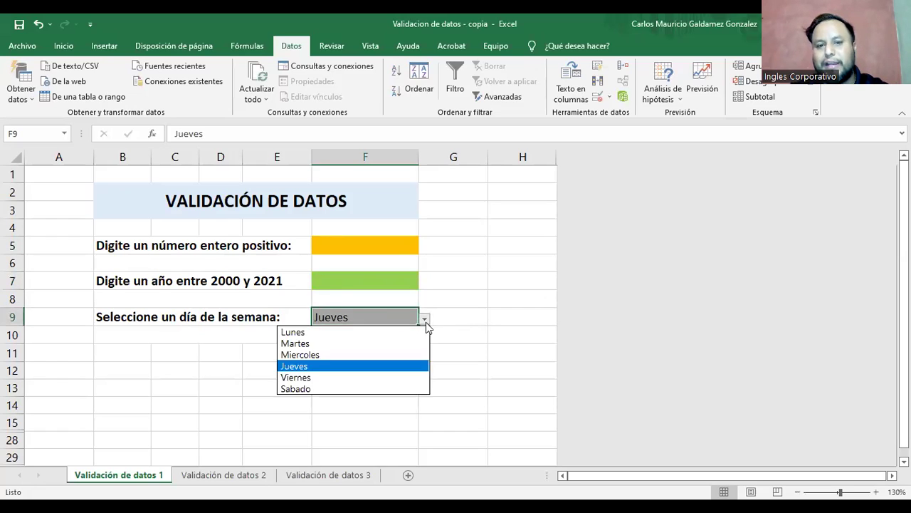
click(305, 332)
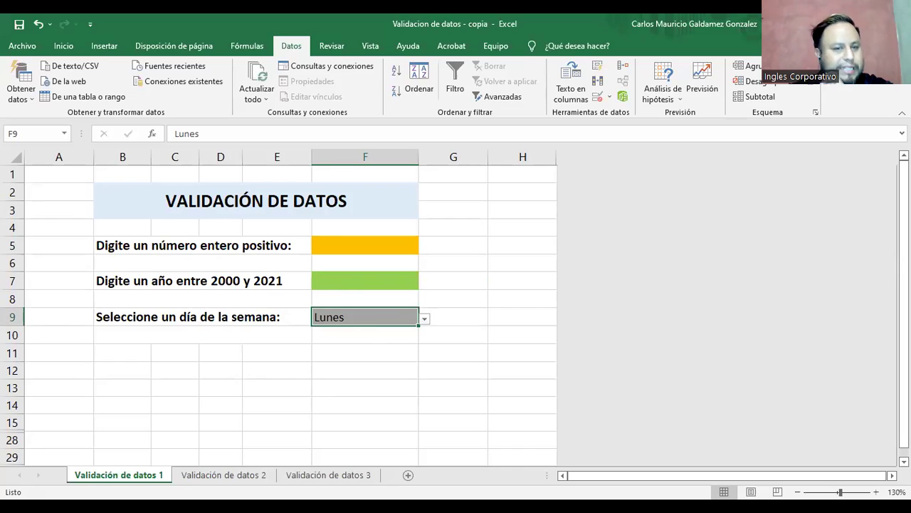
Step: Switch to the sheet Validación de datos 2, highlight the department names in I8:I12 and select cell I7 above them
click(210, 483)
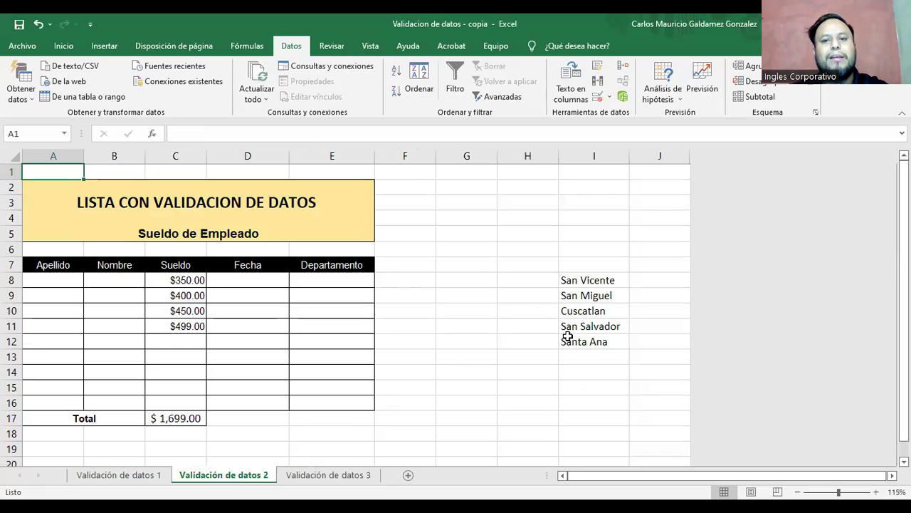
drag(591, 282, 602, 341)
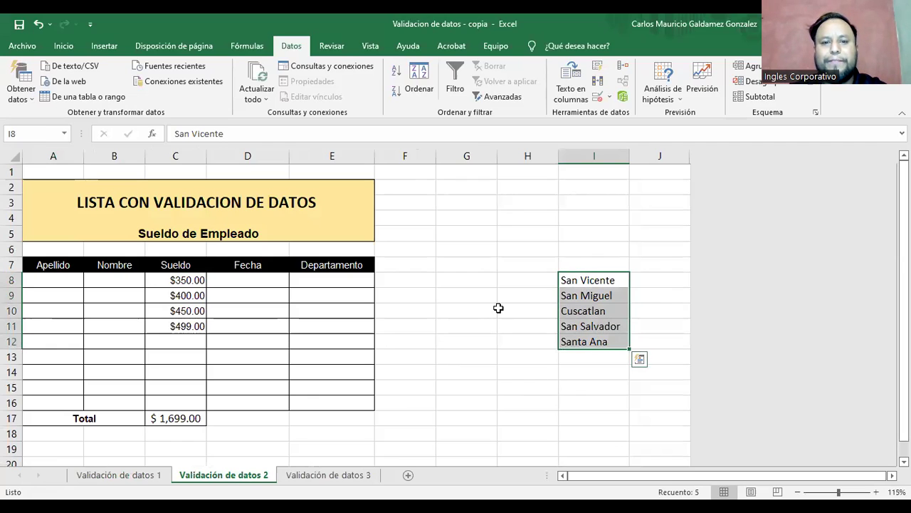
click(581, 264)
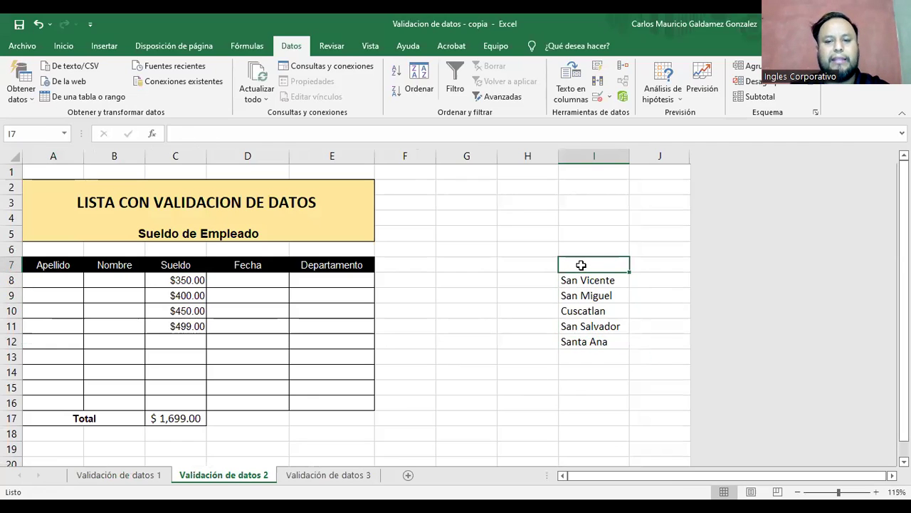
Step: Enter the heading "Departamentos:" in cell I7 above the department names
text(Departamentos)
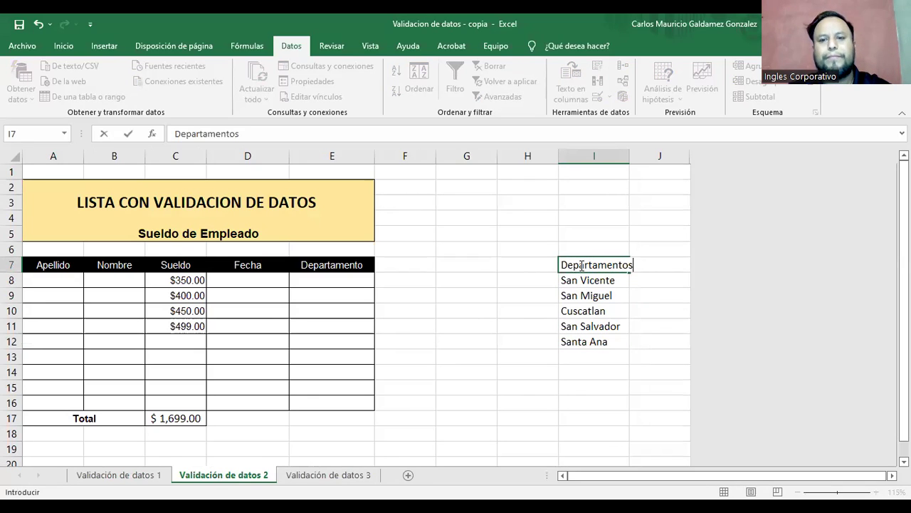
text(:)
key(Return)
click(583, 265)
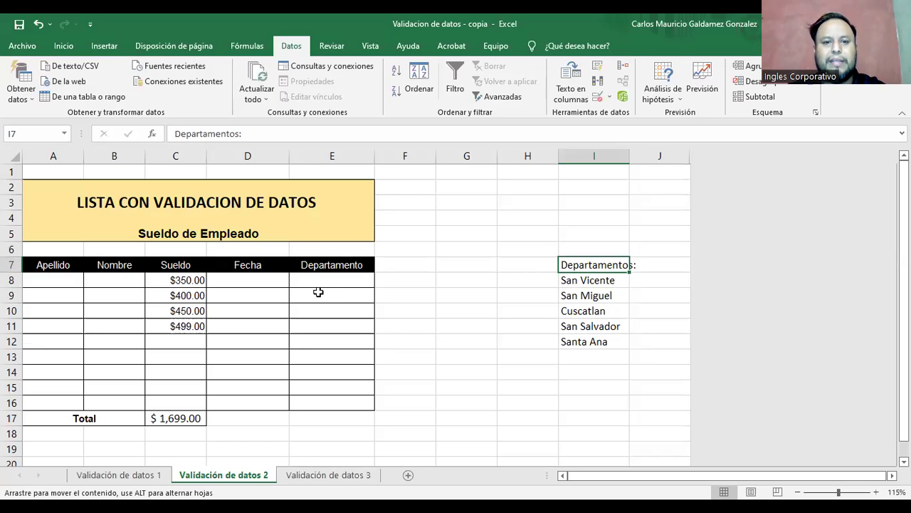
drag(314, 276, 344, 396)
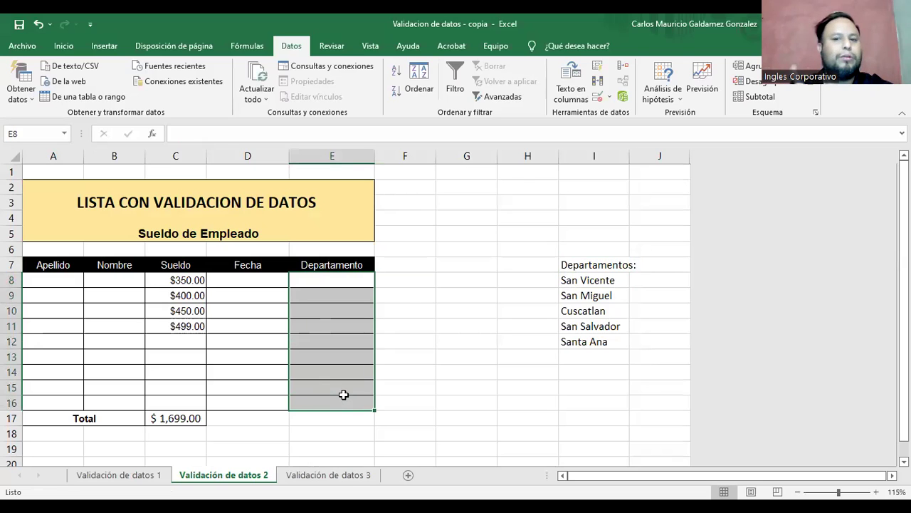
click(598, 99)
click(575, 212)
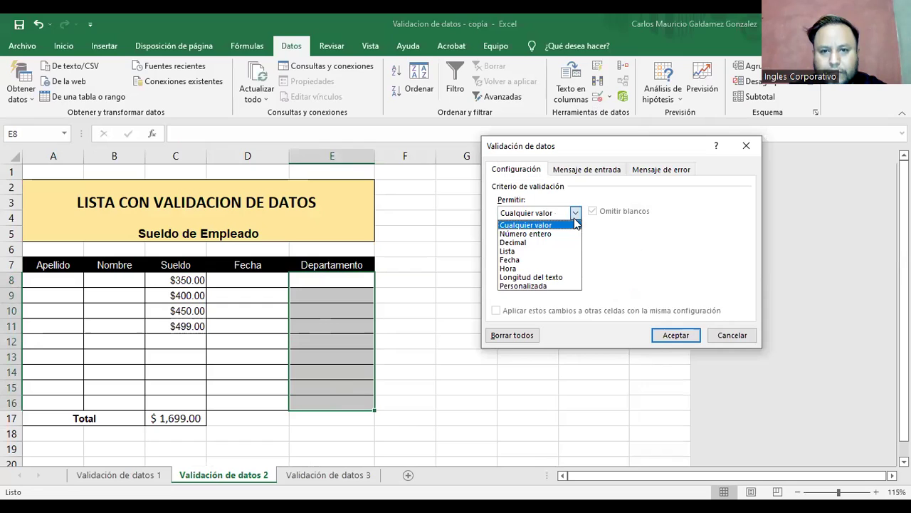
click(536, 286)
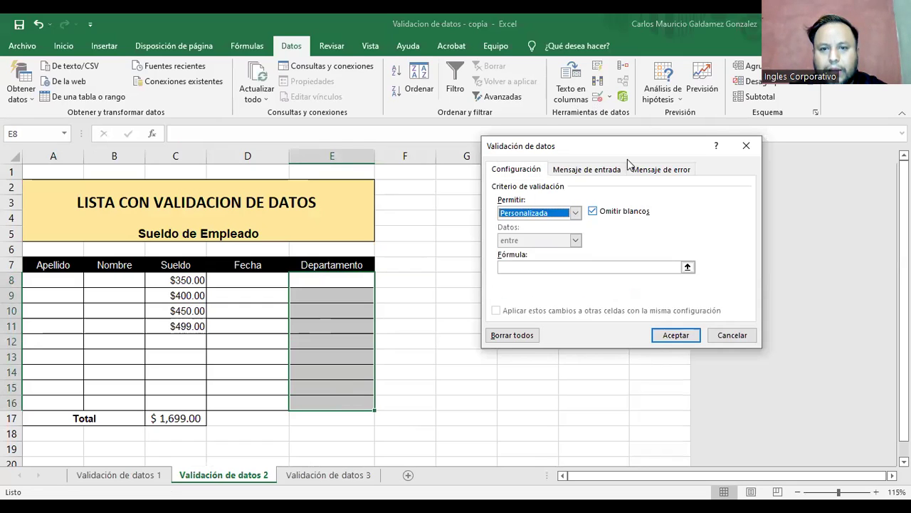
click(575, 214)
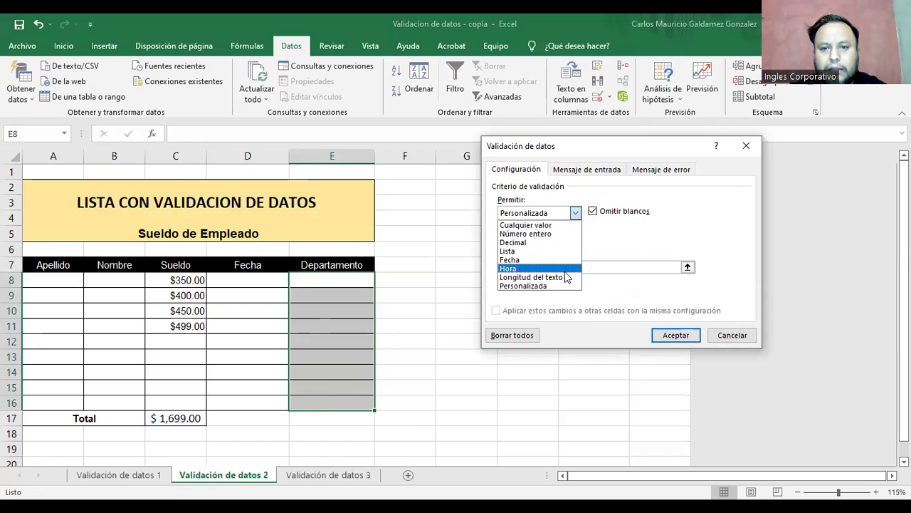
click(650, 307)
click(734, 336)
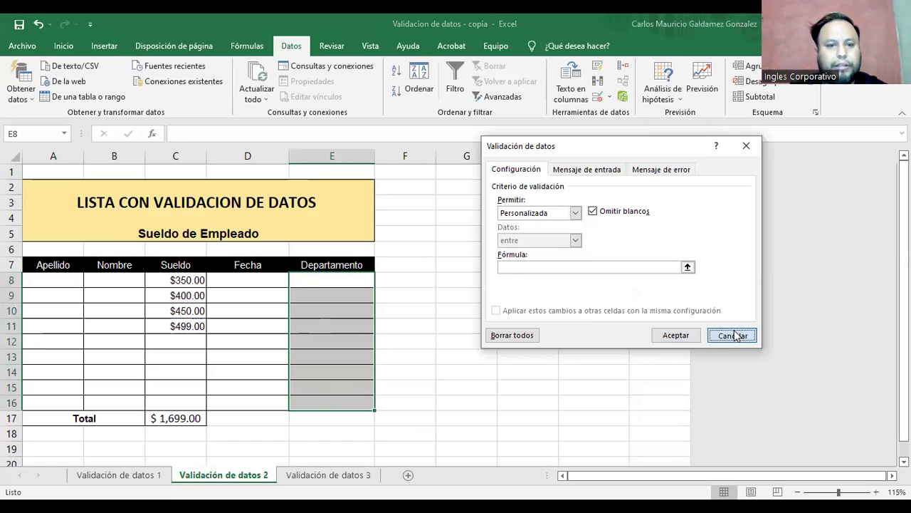
Step: Review the validation settings of weekday cell F9 on Validación de datos 1, then return to Validación de datos 2
click(114, 474)
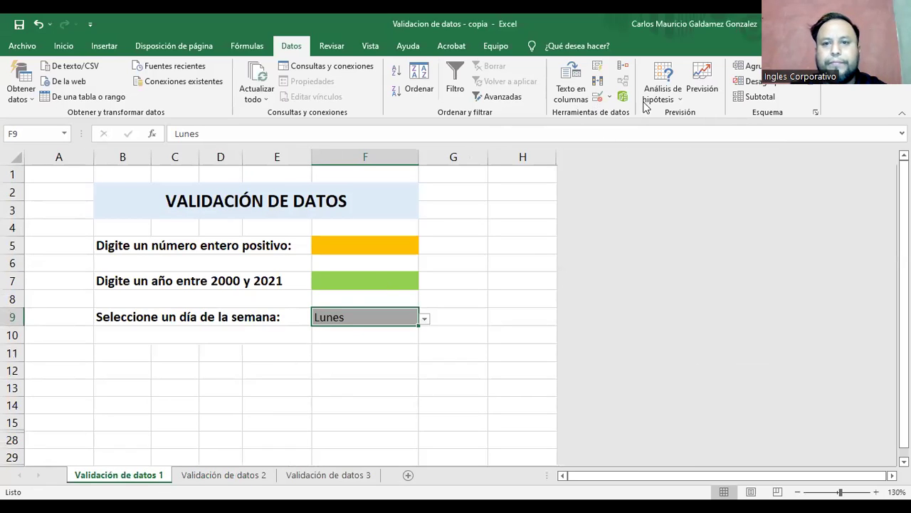
click(598, 97)
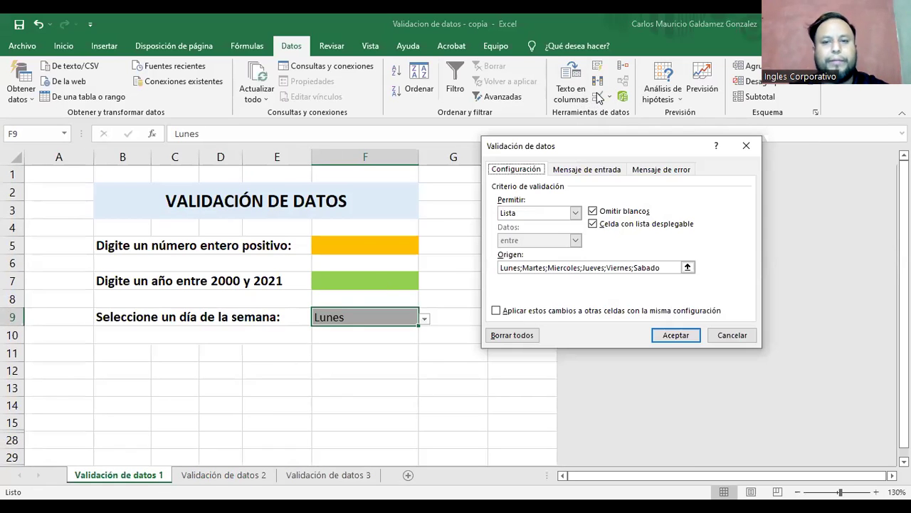
key(Escape)
click(221, 457)
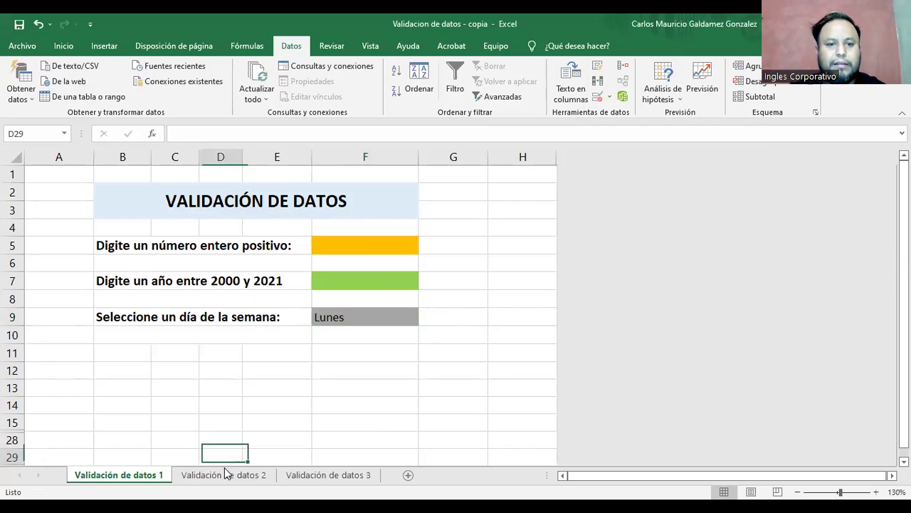
click(224, 474)
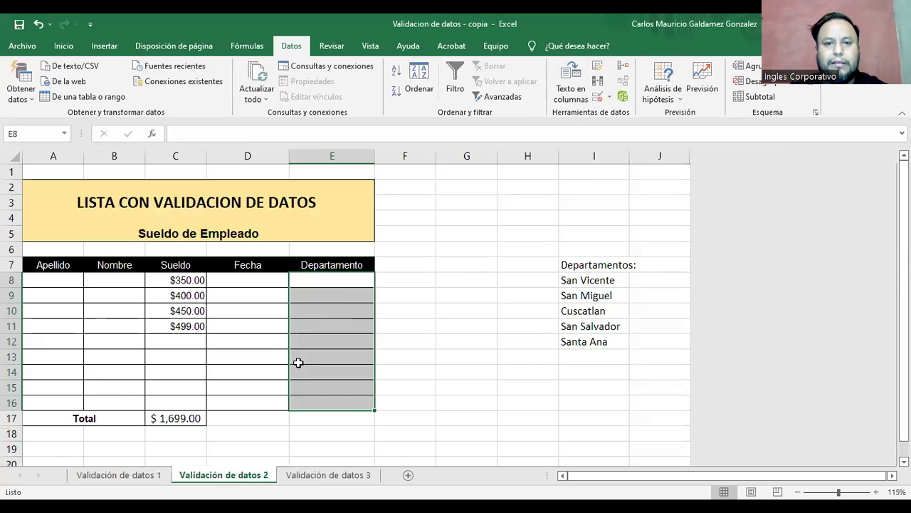
Step: Apply list validation to the Departamento cells E8:E16, using the range $I$8:$I$12 as the source
click(598, 98)
click(575, 212)
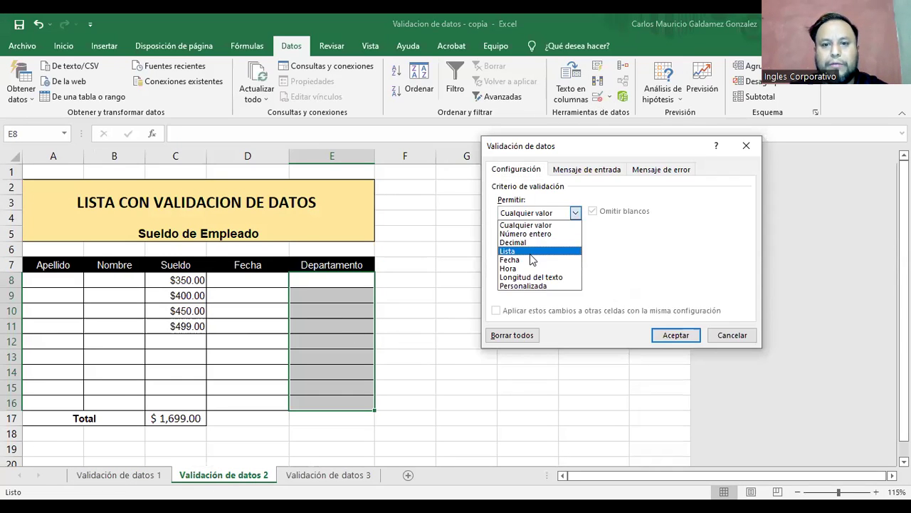
click(530, 252)
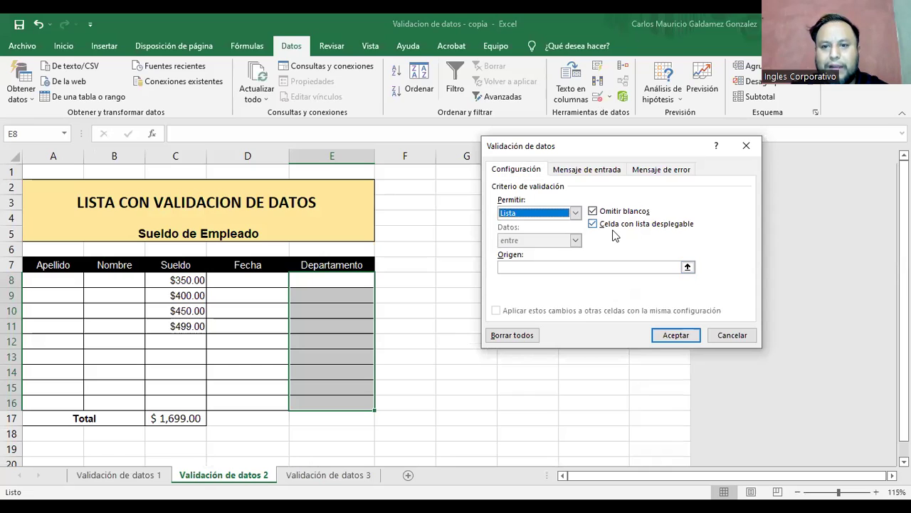
click(688, 267)
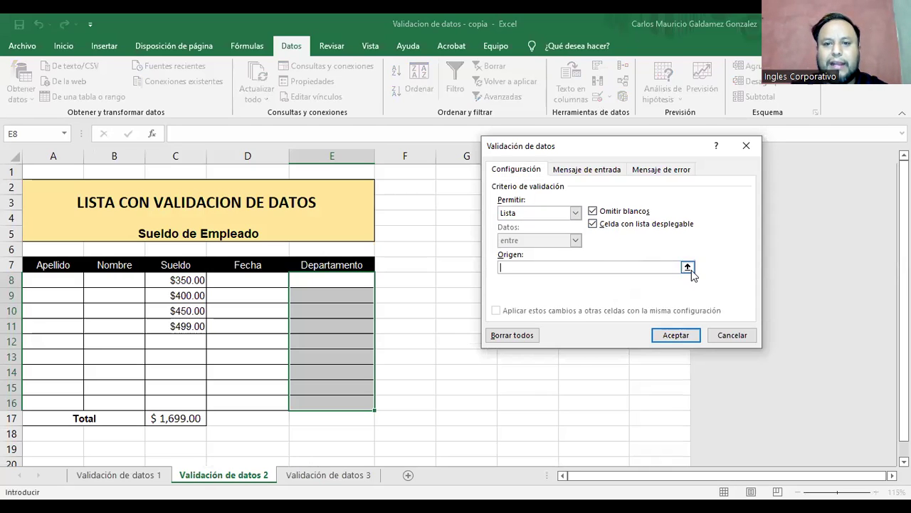
click(575, 279)
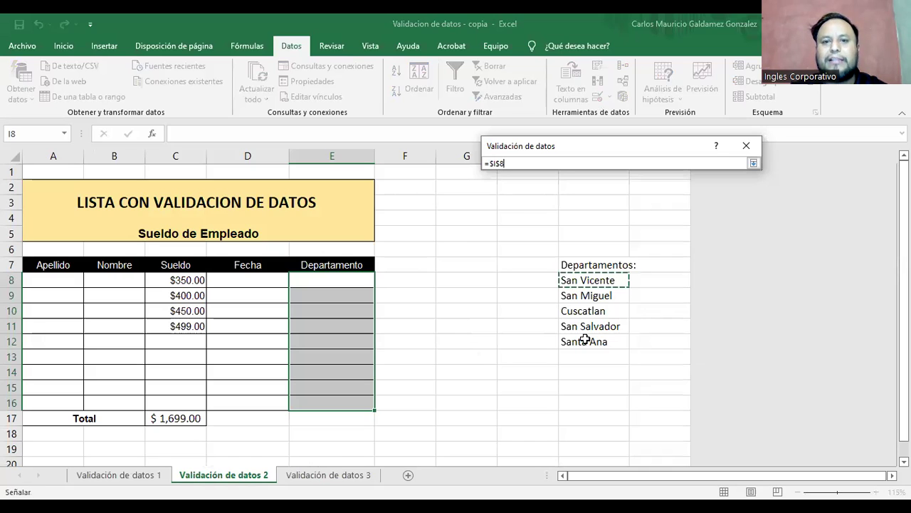
key(ctrl+shift+Down)
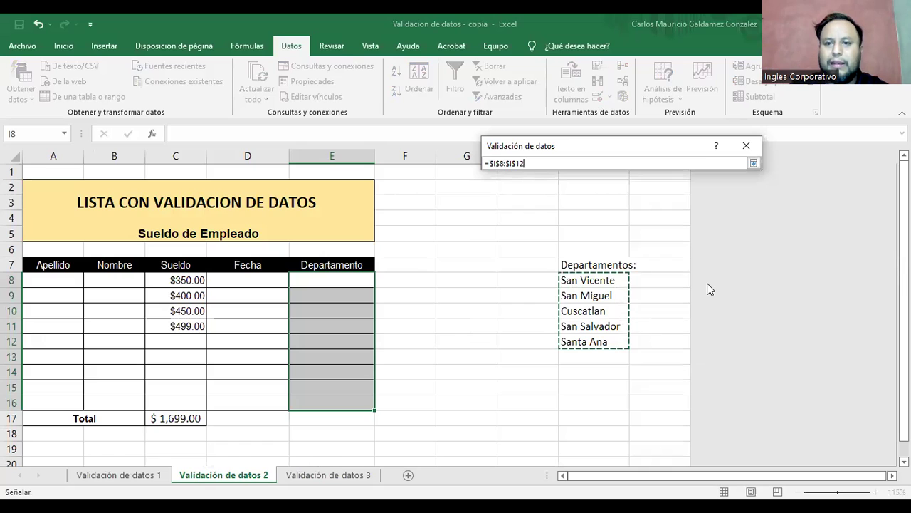
key(Return)
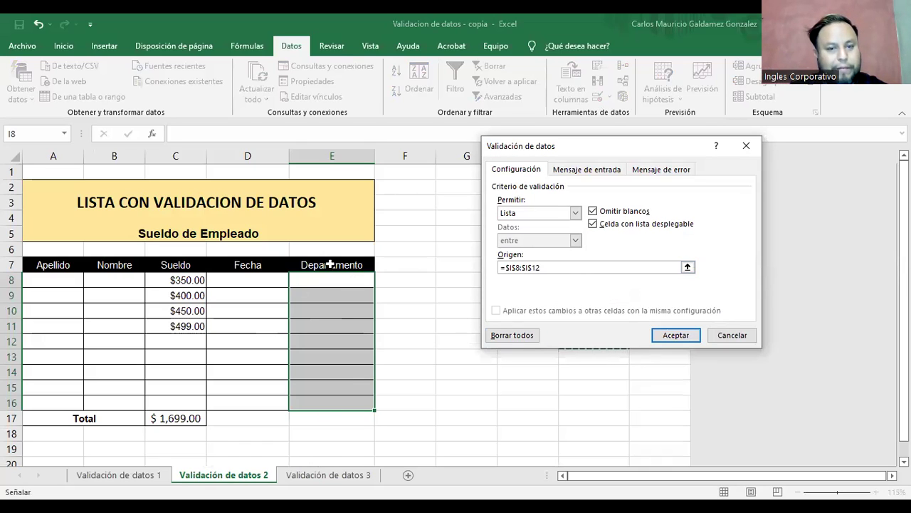
click(660, 339)
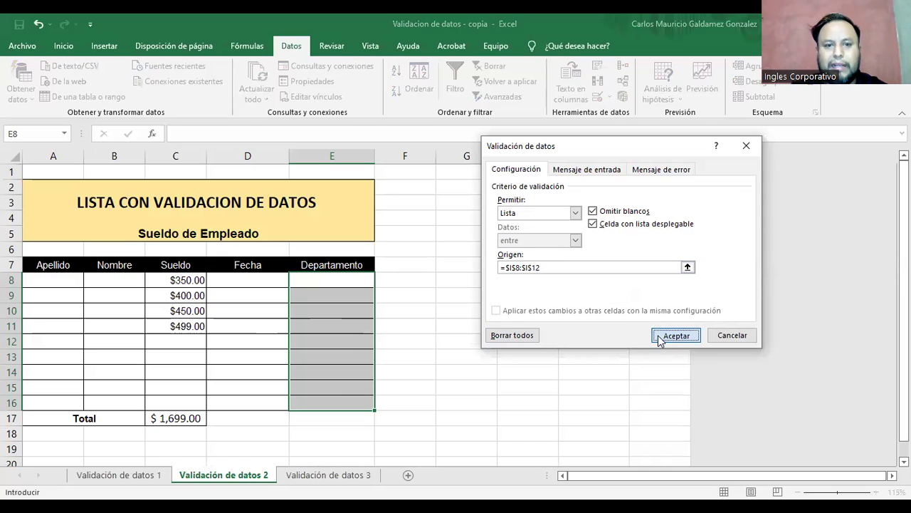
Step: Check several Departamento cells for their dropdown and expand the list in E8 to view its options
click(415, 308)
click(331, 284)
click(333, 292)
click(334, 310)
click(363, 276)
click(379, 280)
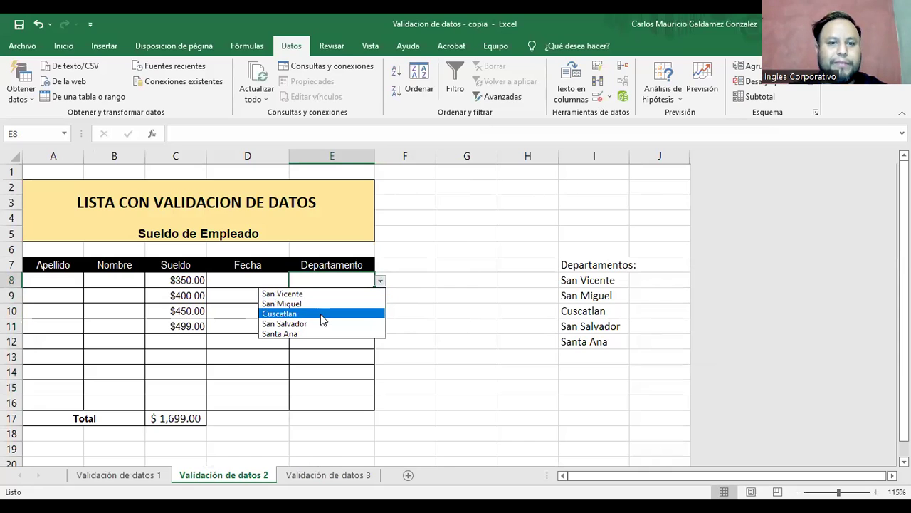
Step: Add Morazan in I13 and La Union in I14 below the existing department names
click(601, 357)
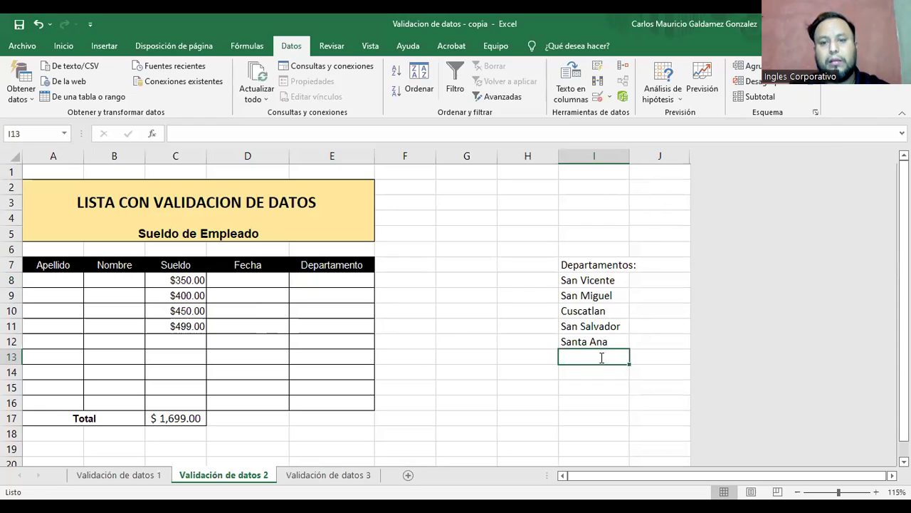
text(Morazan)
key(Return)
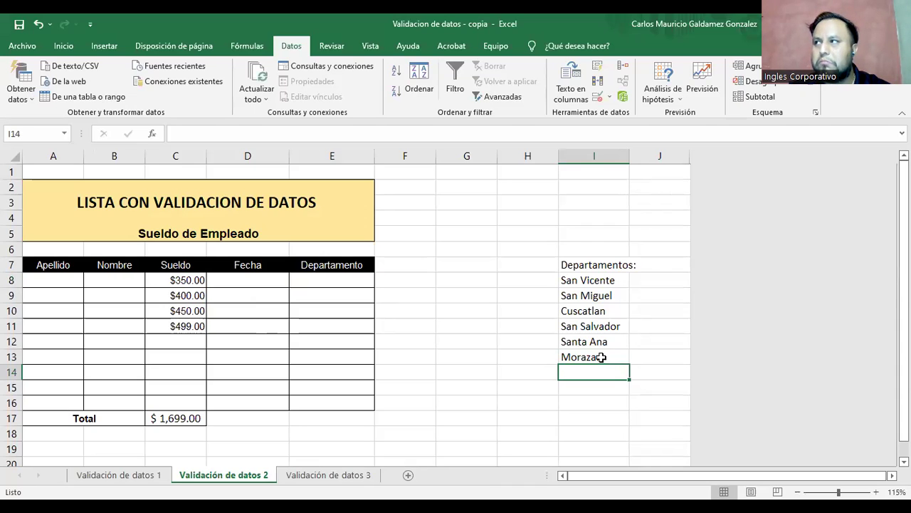
text(La Union)
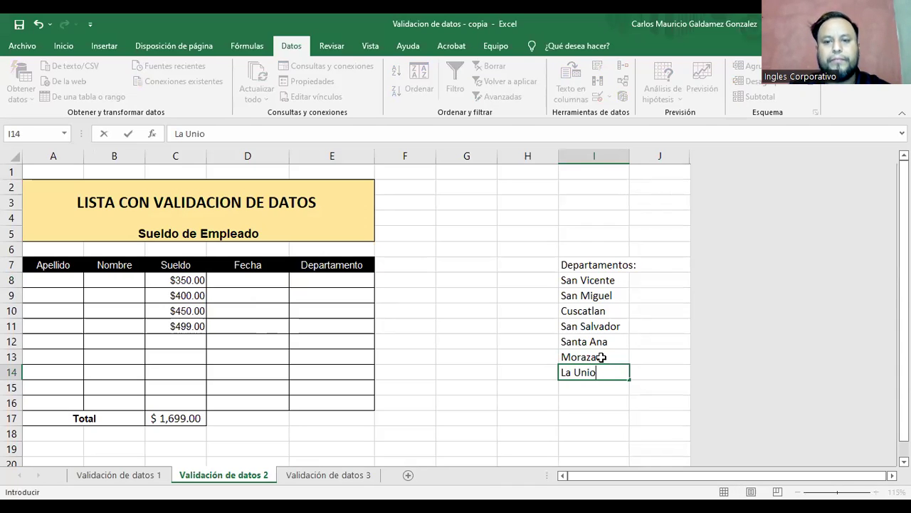
key(Return)
Step: Inspect the dropdown options in E8 to see whether the added departments are offered, then close the list
click(333, 283)
click(384, 279)
click(364, 276)
click(380, 280)
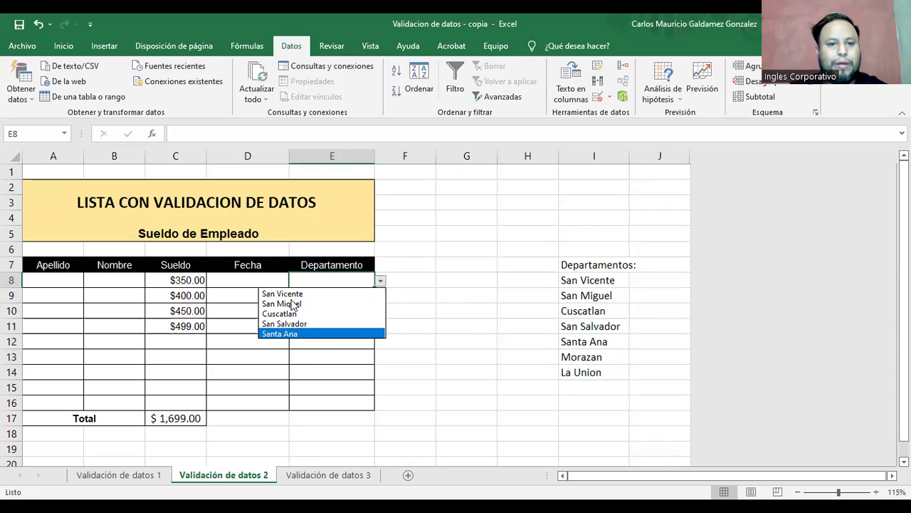
key(Escape)
Step: Extend the validation list source of Departamento cells E8:E16 to $I$8:$I$14
drag(340, 280, 332, 402)
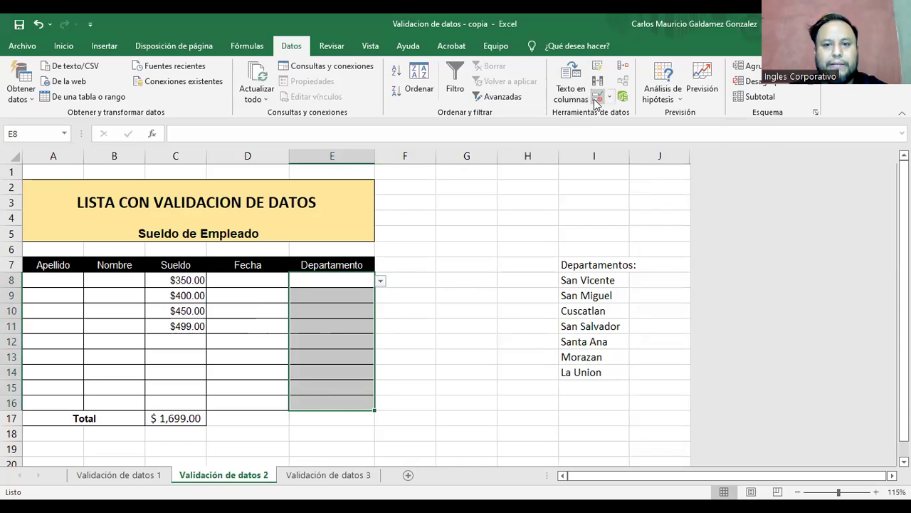
click(689, 268)
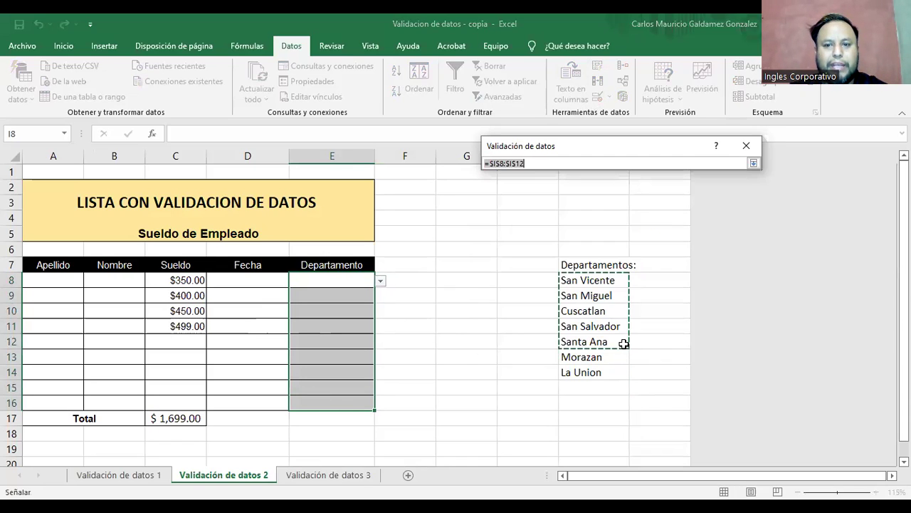
drag(605, 280, 588, 374)
click(753, 163)
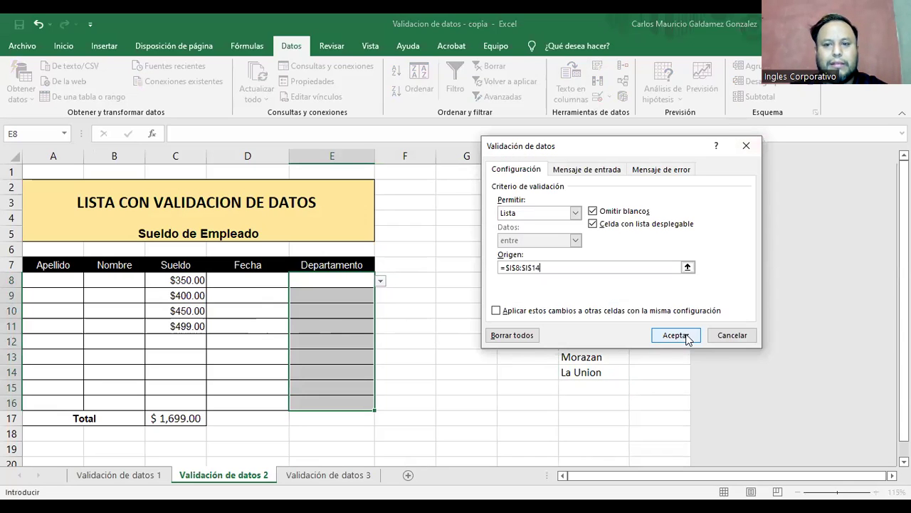
click(686, 336)
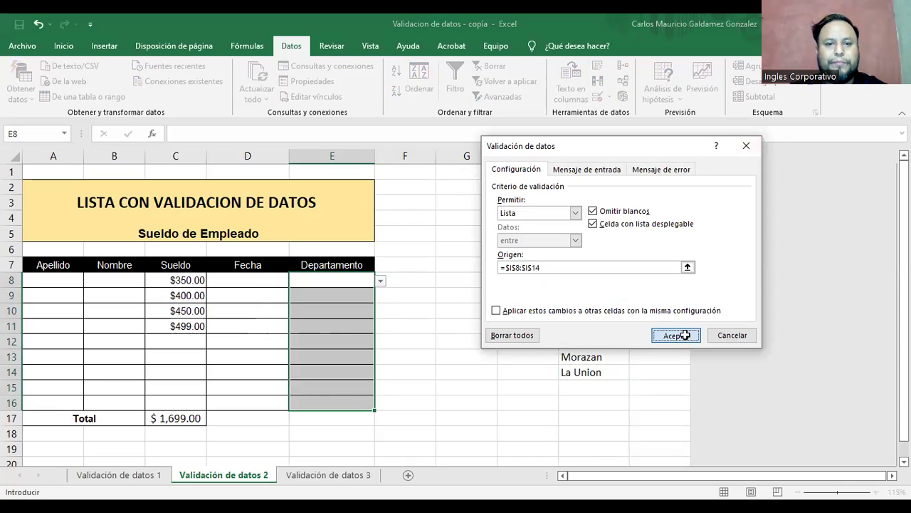
Step: Check each Departamento cell from E9 to E16 for its dropdown, then return to E8
click(322, 297)
click(329, 312)
click(331, 326)
click(337, 339)
click(338, 356)
click(339, 371)
click(338, 387)
click(337, 403)
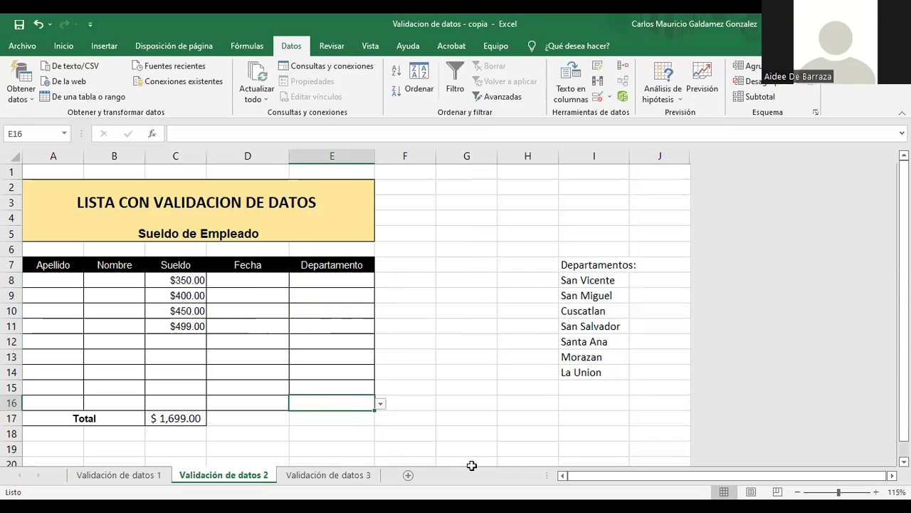
click(326, 281)
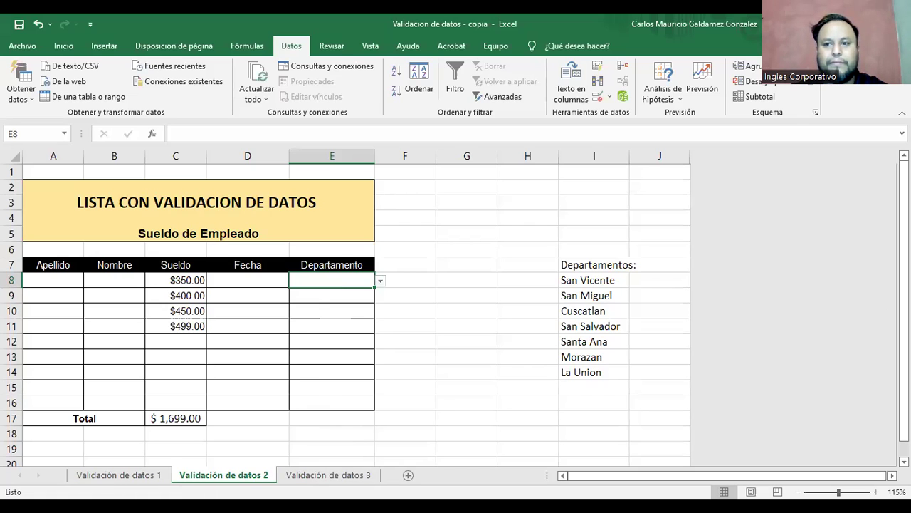
Step: Look over the sheets Validación de datos 1, 2 and 3, ending on Validación de datos 1
click(322, 482)
click(254, 481)
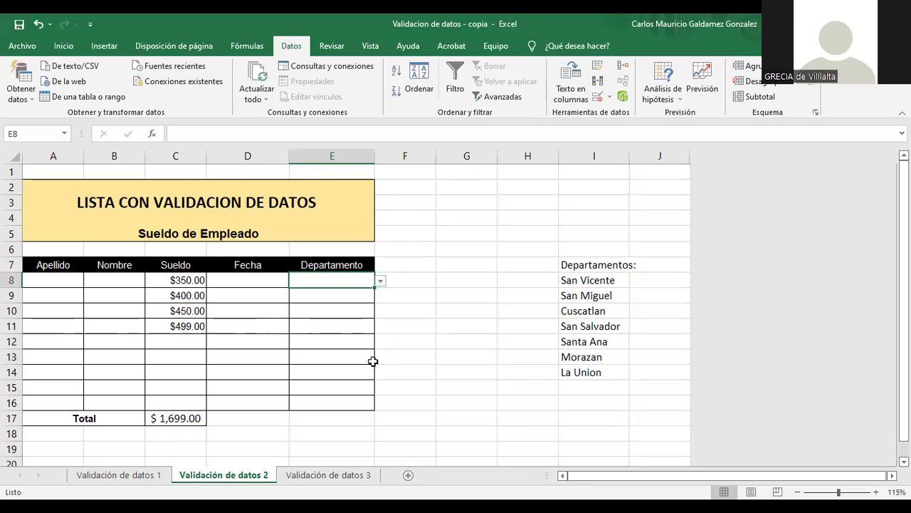
click(123, 477)
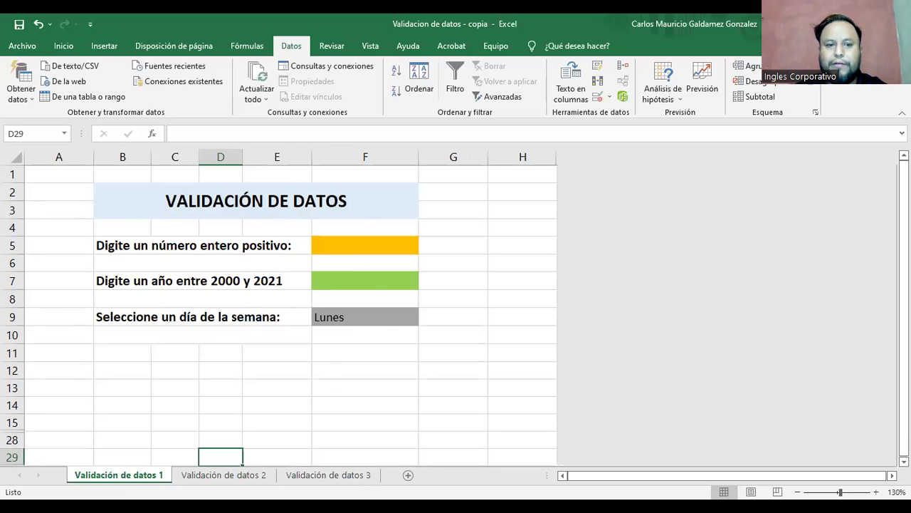
click(191, 477)
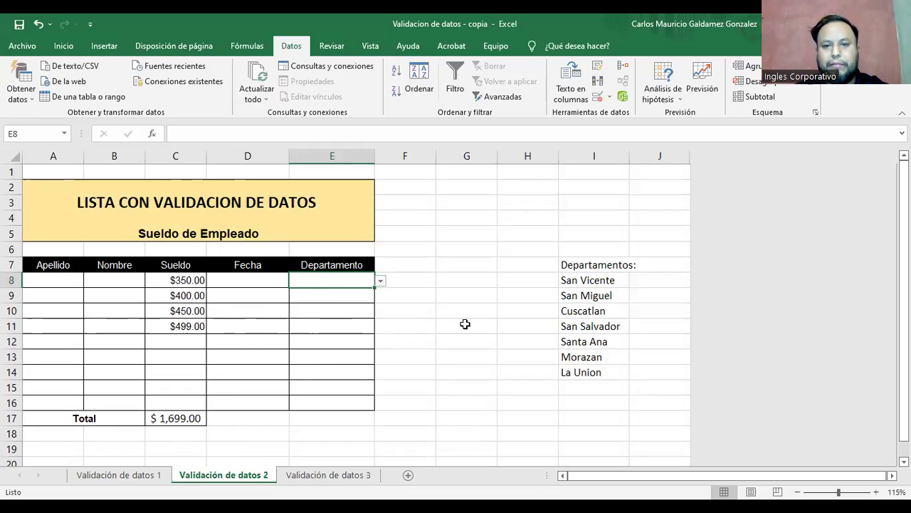
click(332, 476)
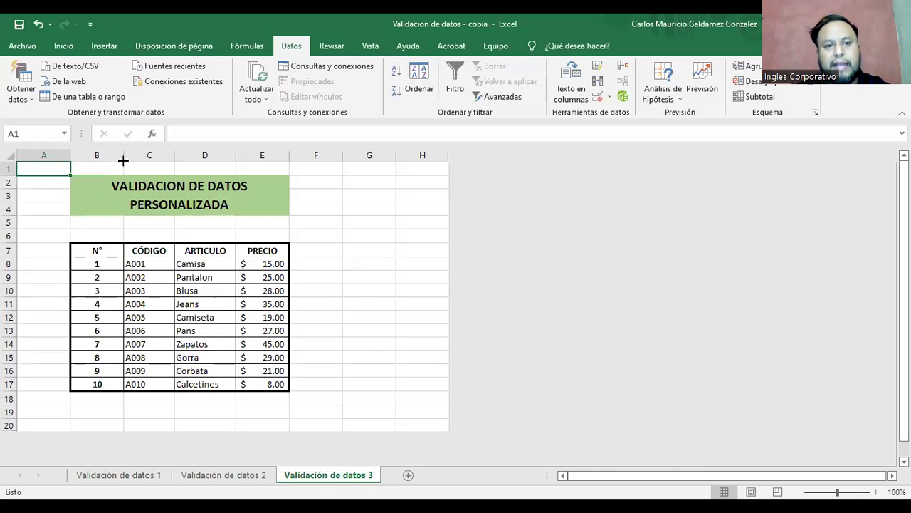
click(128, 476)
scroll(580, 429, up, 2)
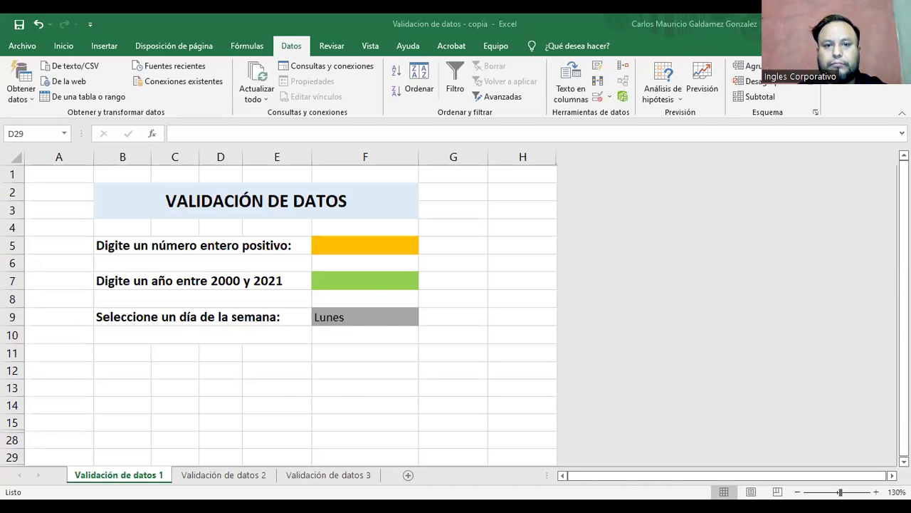
key(alt+Tab)
key(Right)
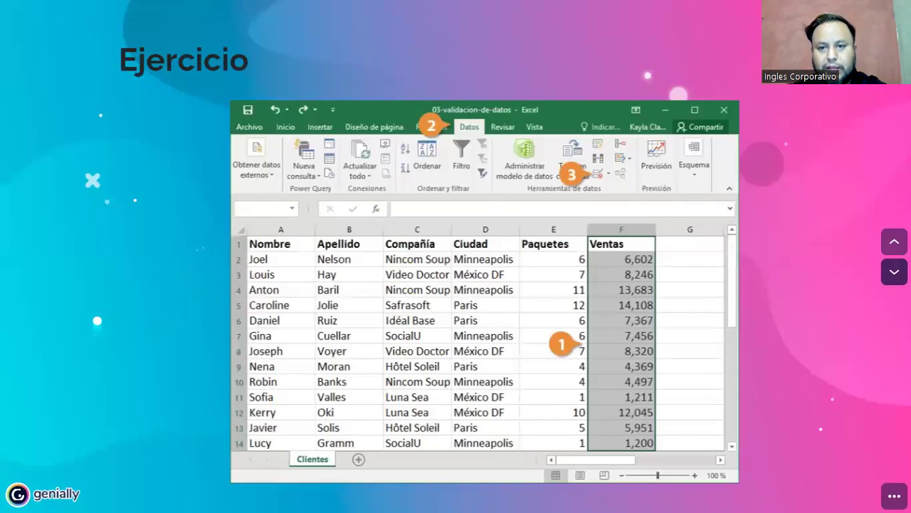
key(Right)
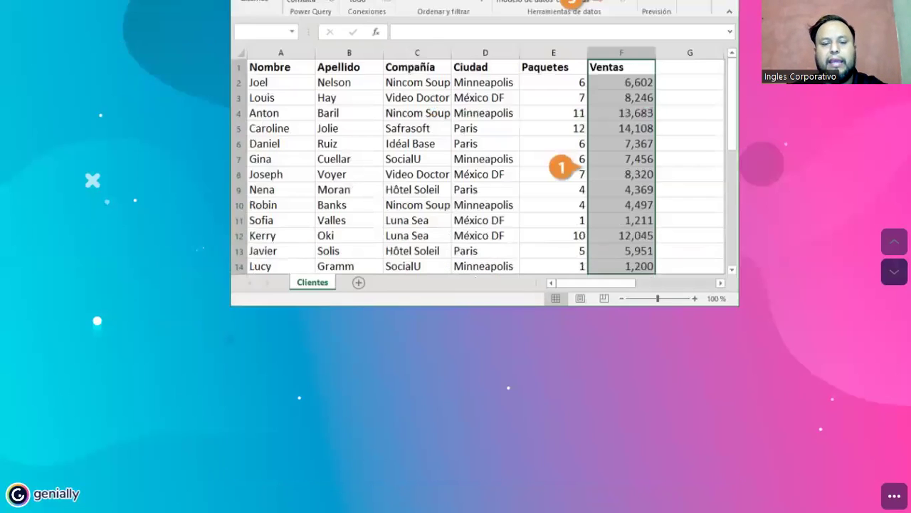
key(Right)
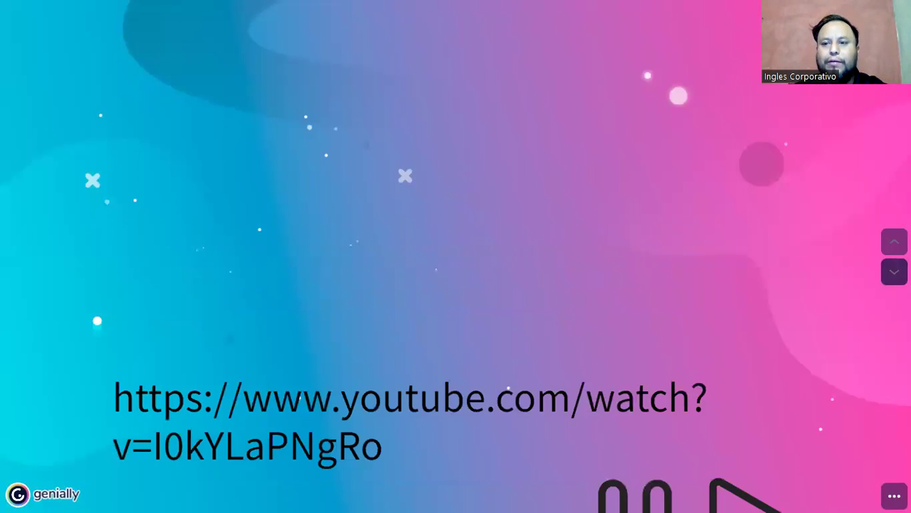
key(Left)
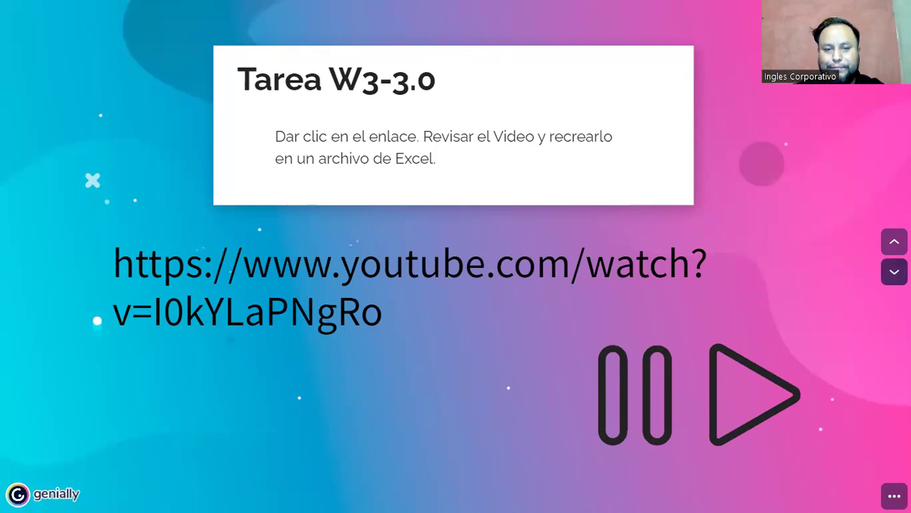
key(Down)
key(Down)
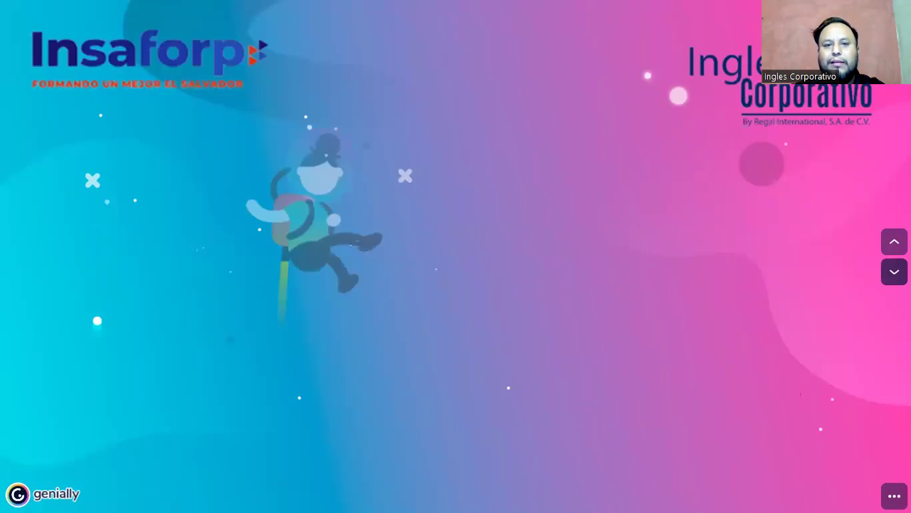
key(Down)
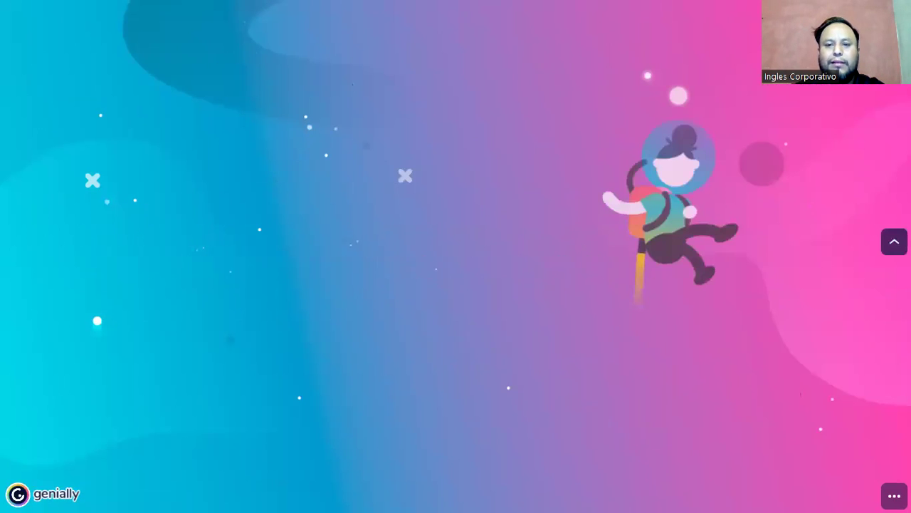